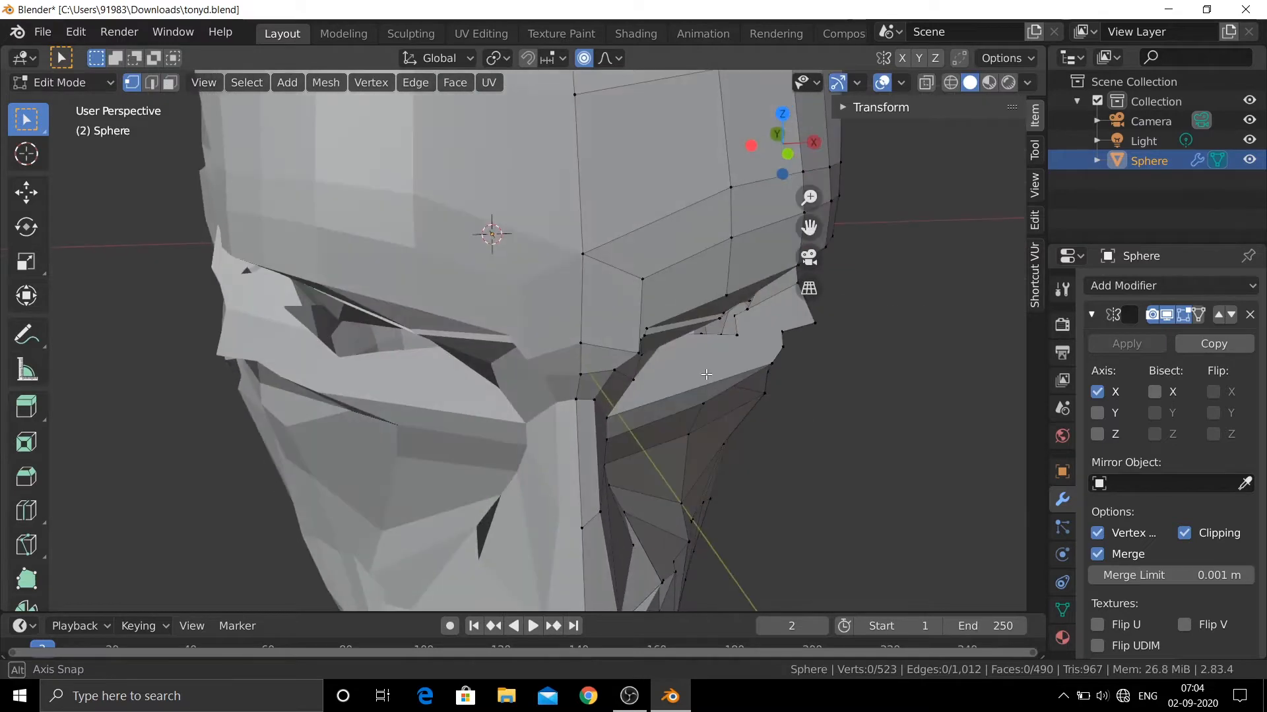
- Move the lower eyelid vertex up along Z by about 0.002 m in the front view
click(614, 346)
key(KP_1)
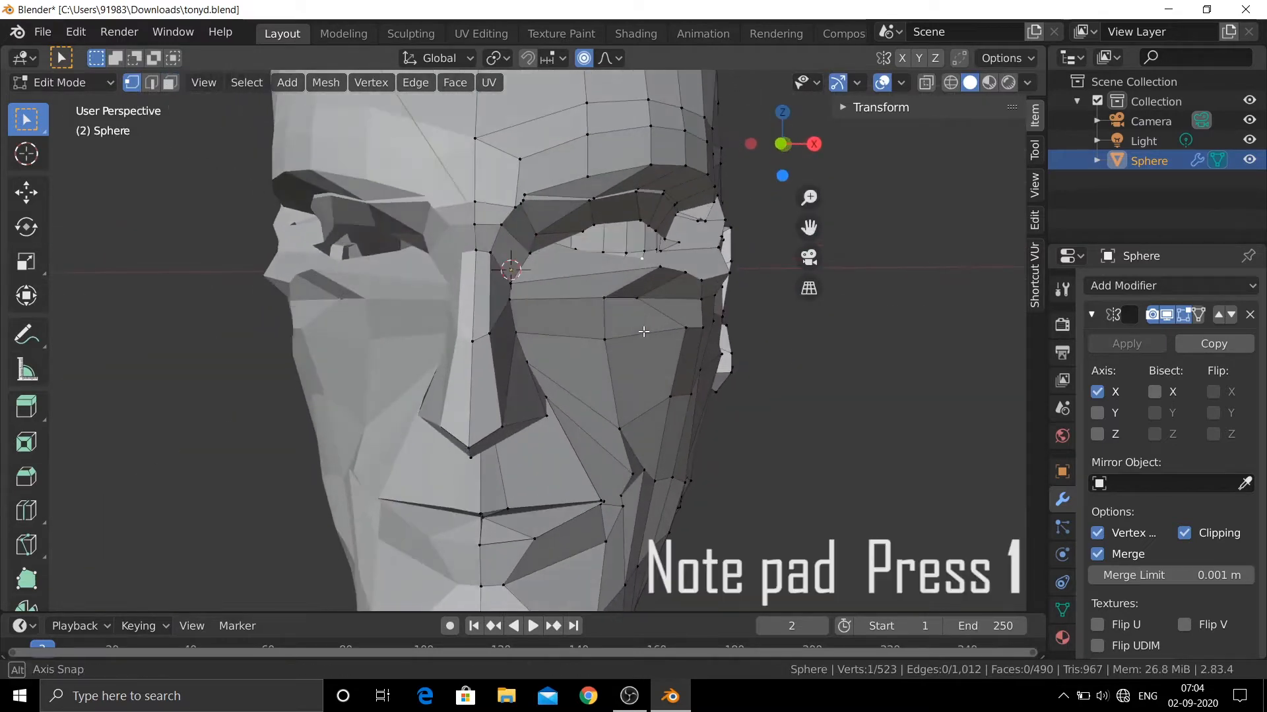
key(g)
key(z)
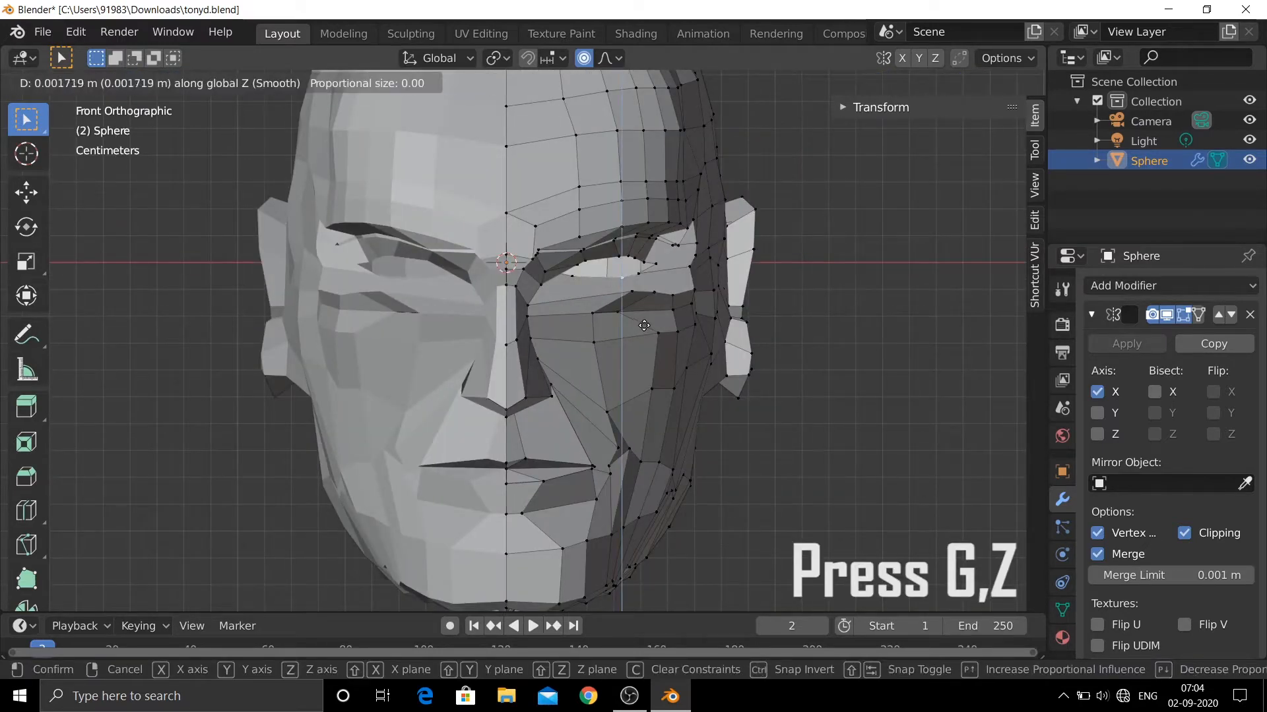
click(644, 323)
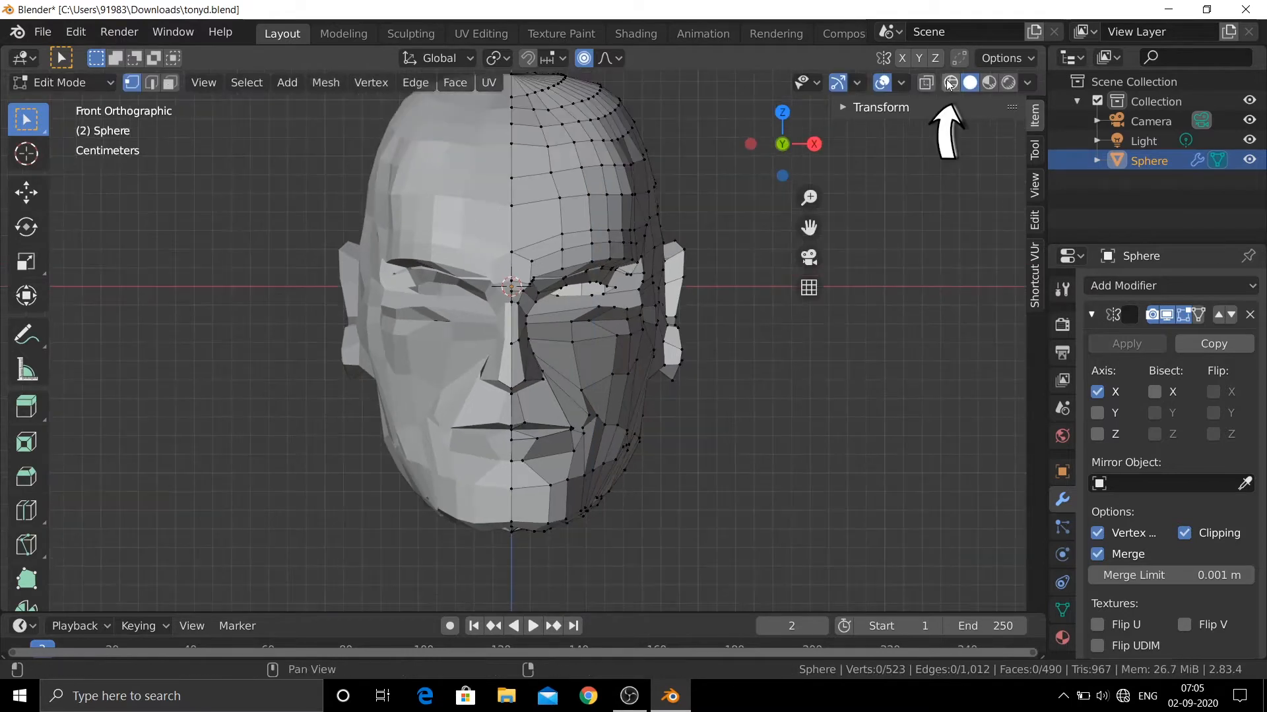
- Select the outer upper half of the head through the mesh, including the ear, and move it inward along X
click(950, 83)
scroll(616, 135, up, 3)
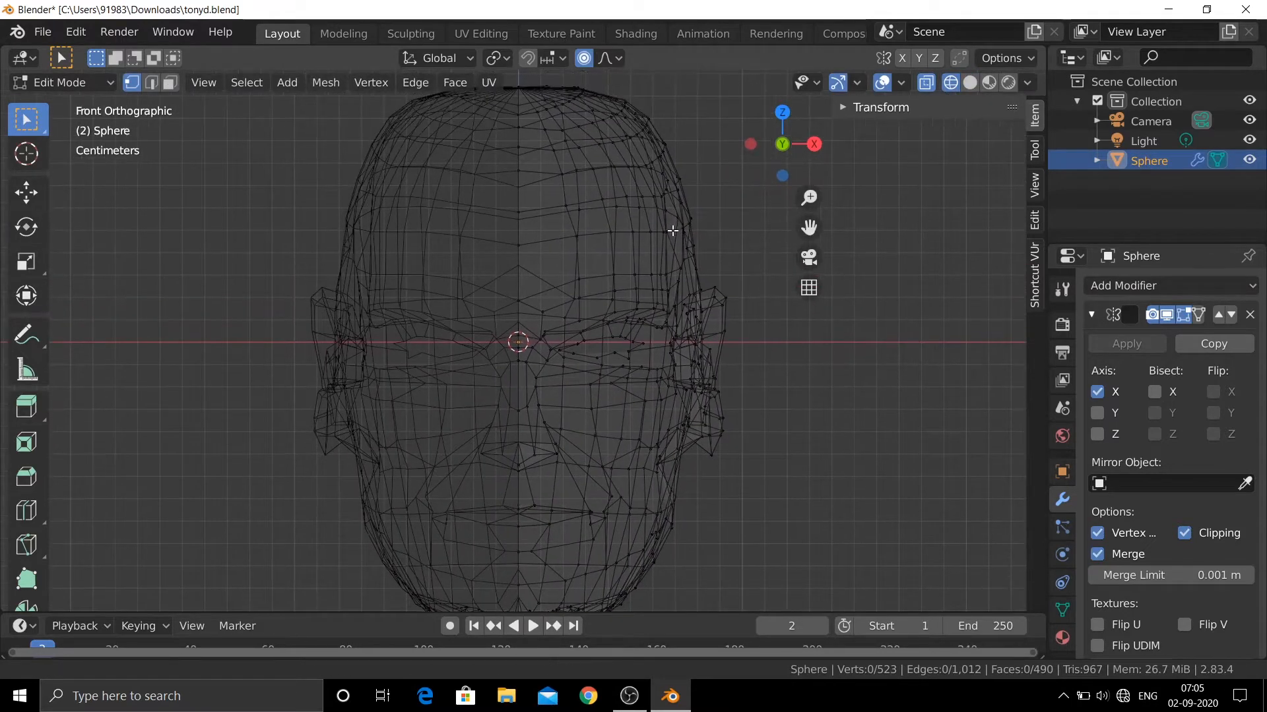
mouse_move(544, 82)
mouse_down()
mouse_move(614, 422)
mouse_move(649, 438)
mouse_move(667, 424)
mouse_move(743, 441)
mouse_move(670, 410)
mouse_up()
click(971, 83)
key(g)
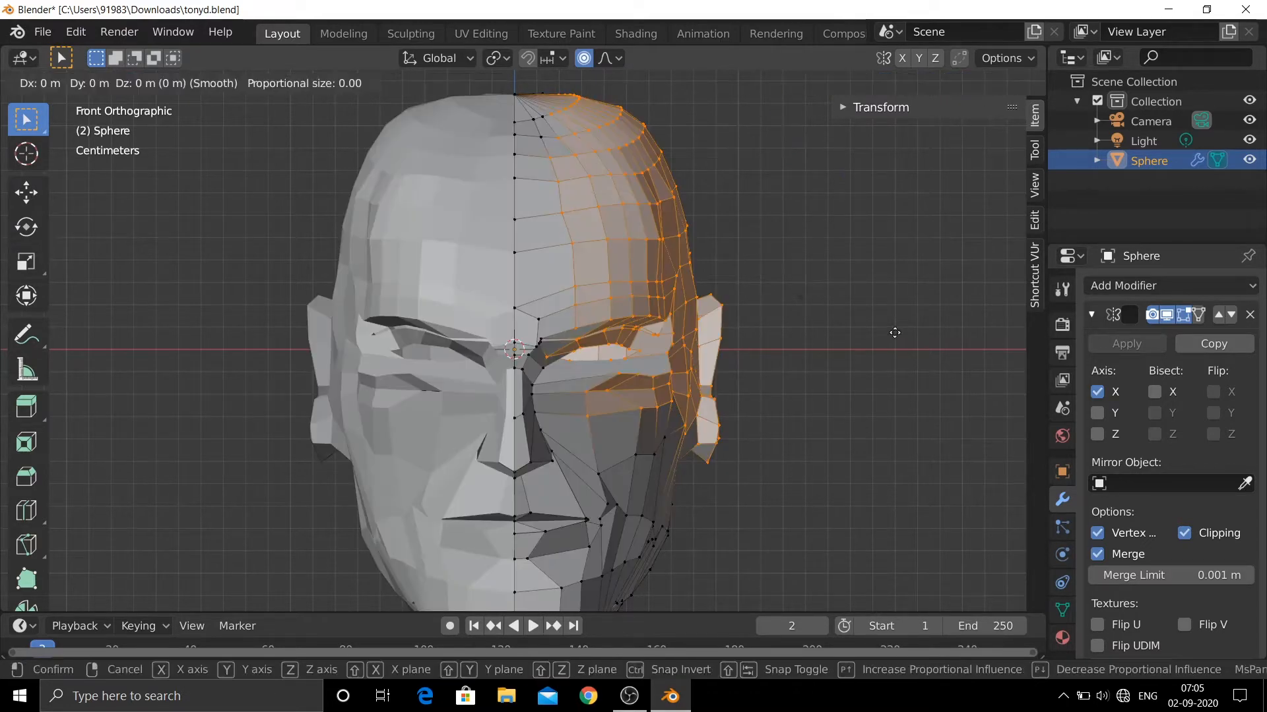
key(x)
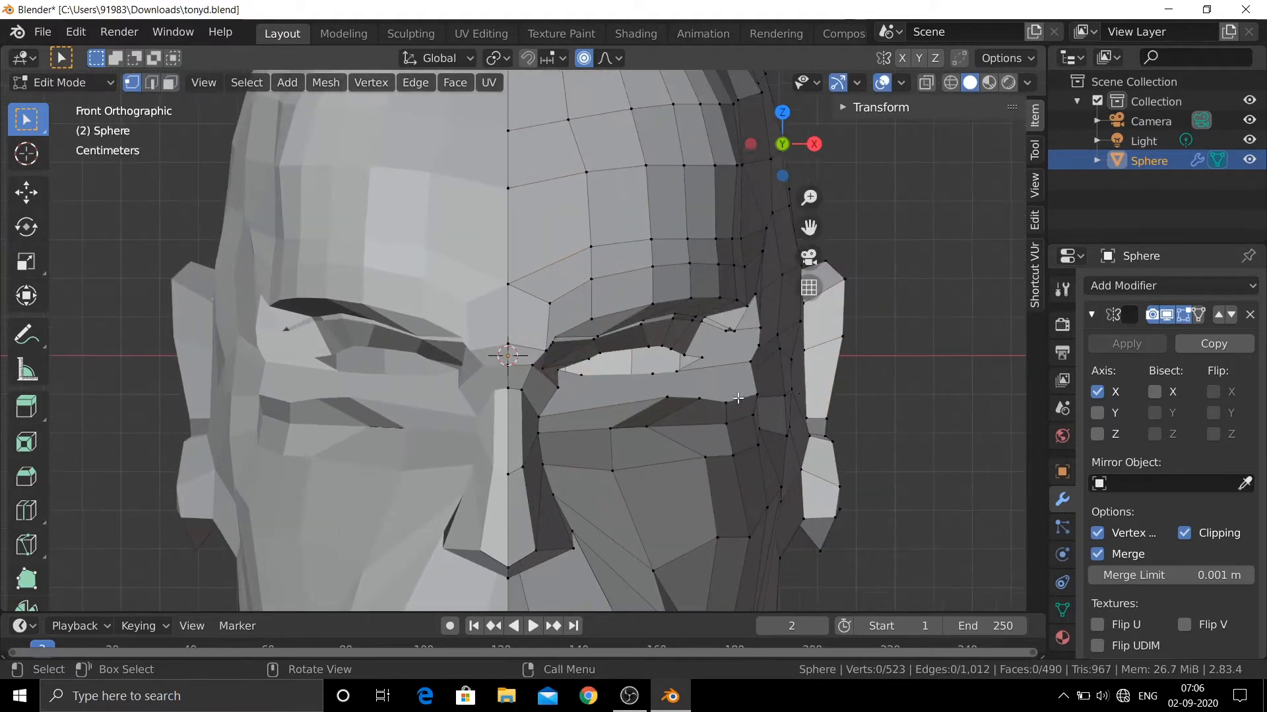
- Move the vertex beneath the inner eye corner slightly toward the nose along X
click(557, 387)
key(g)
key(x)
click(551, 393)
- Select the jaw and lower cheek vertices and move them inward along X by about 0.005 m with proportional editing
scroll(552, 393, down, 4)
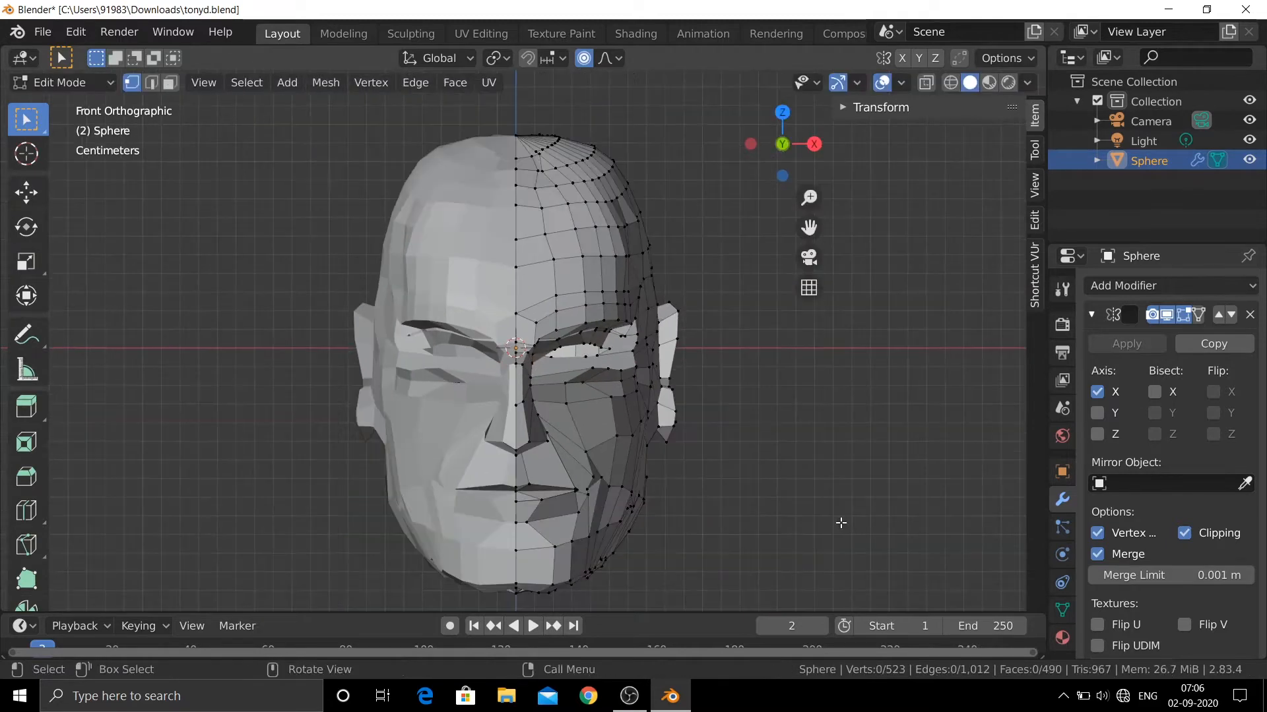
drag(722, 584, 576, 474)
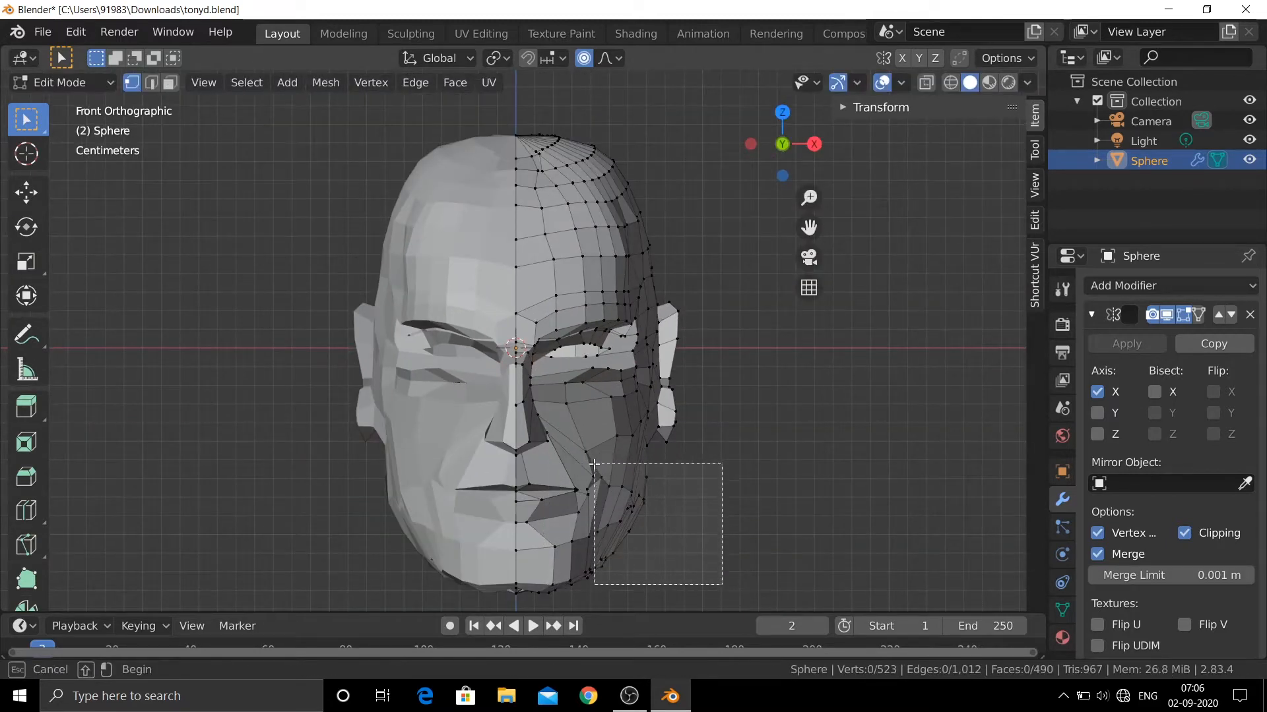
drag(550, 455, 550, 455)
shift+drag(595, 598, 542, 556)
scroll(519, 414, up, 6)
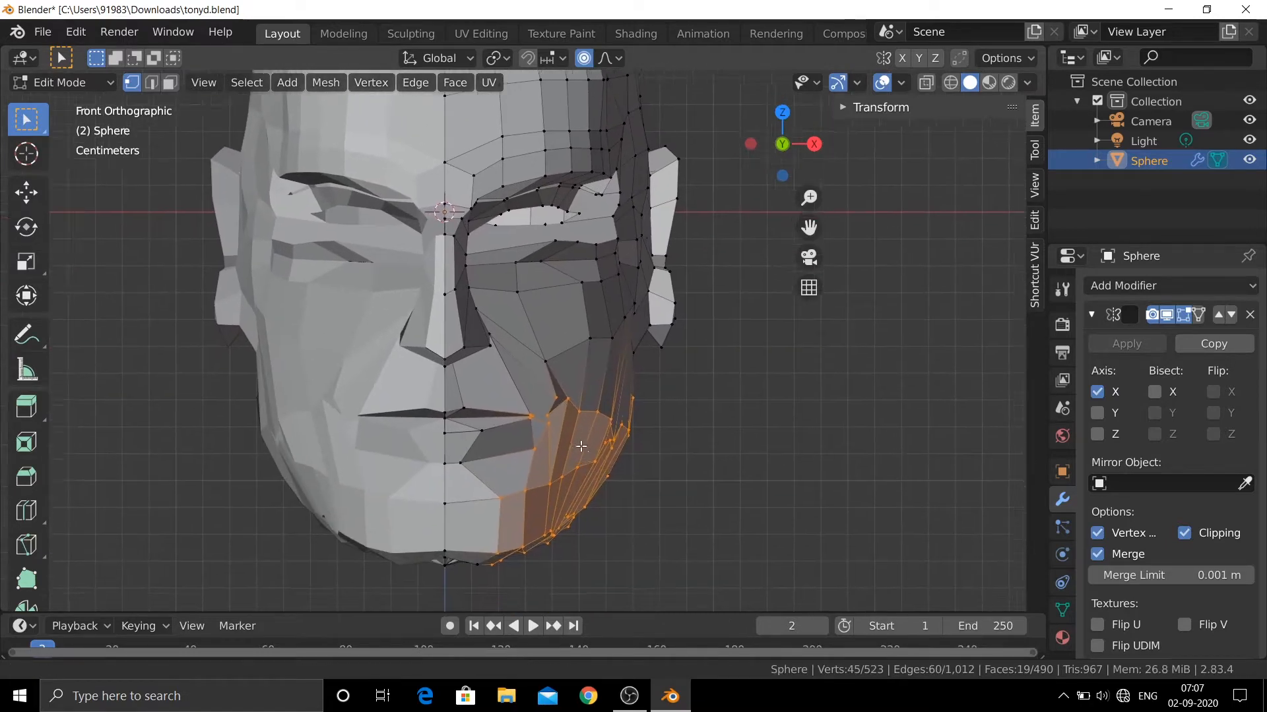
scroll(512, 421, down, 3)
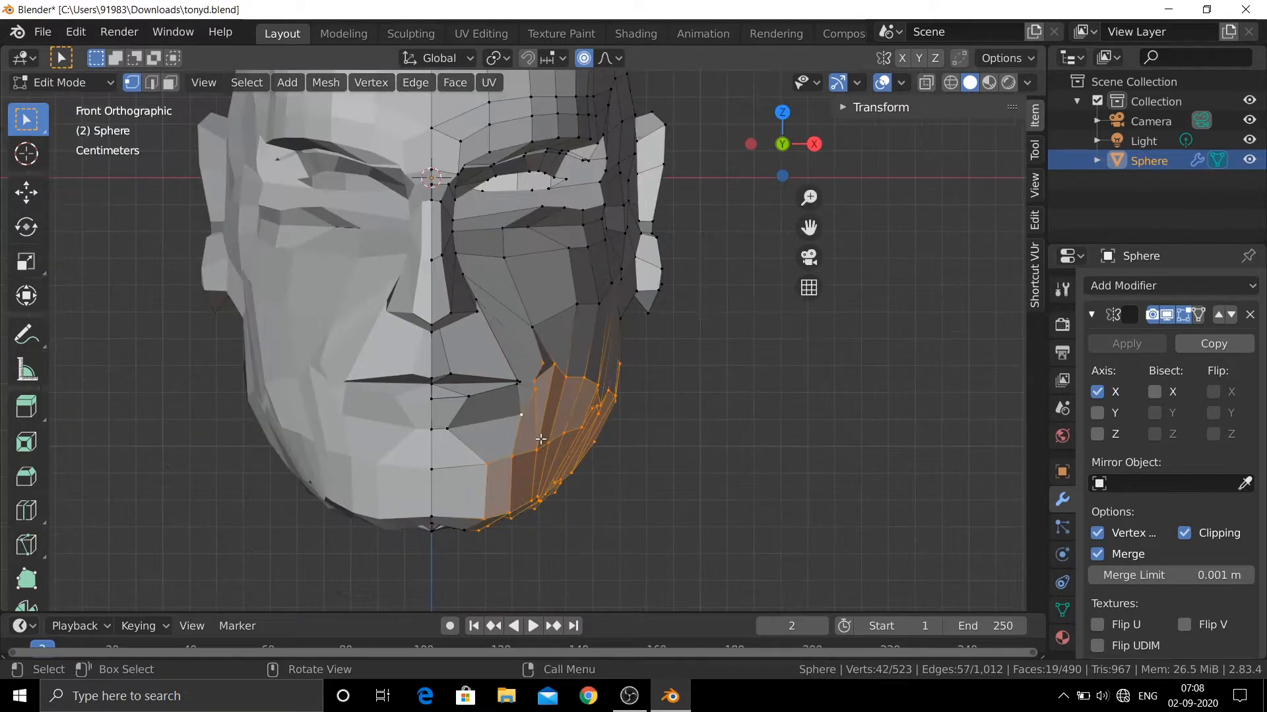
key(g)
key(x)
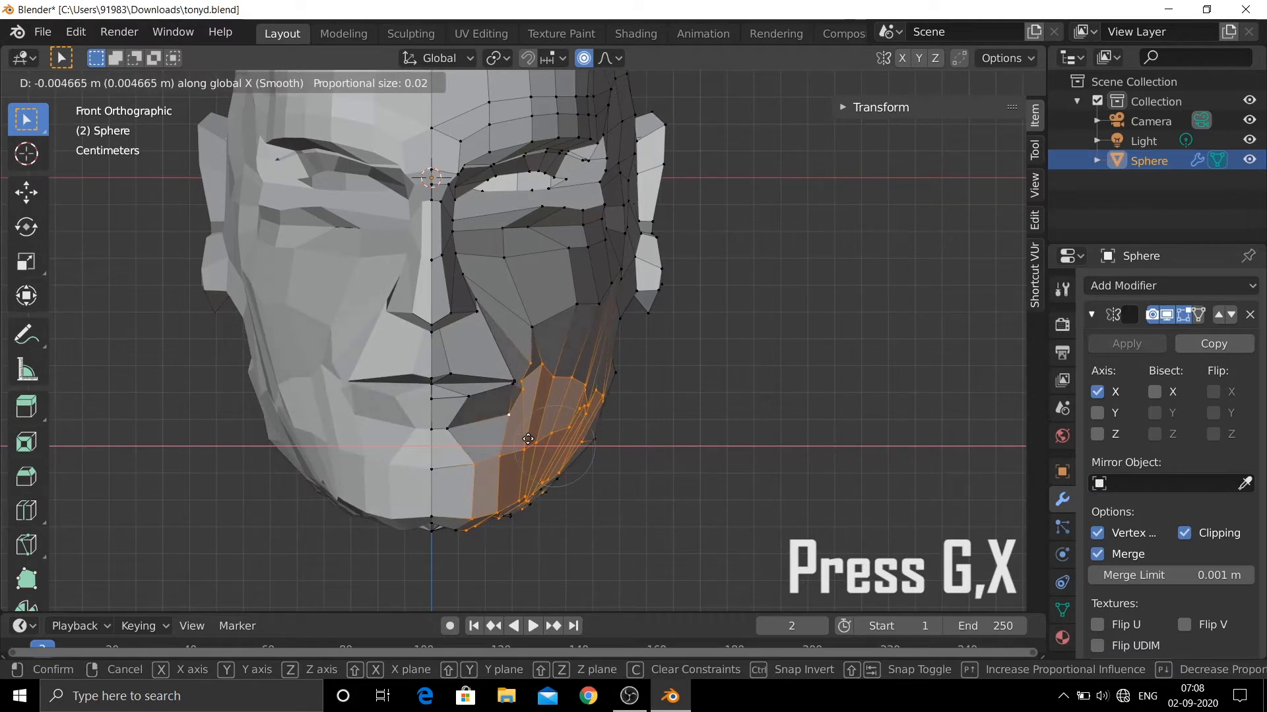
click(528, 439)
- Move the outer lower lip vertex inward along X by about 0.002 m
click(511, 417)
key(g)
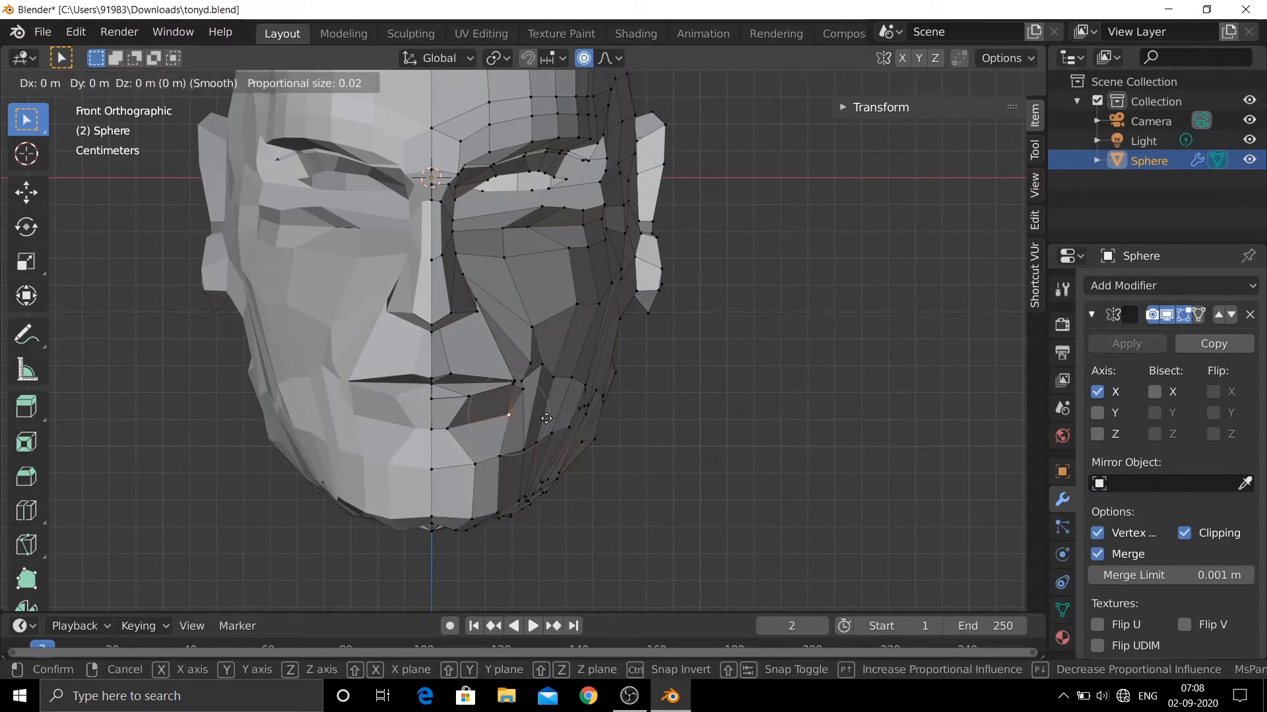
key(x)
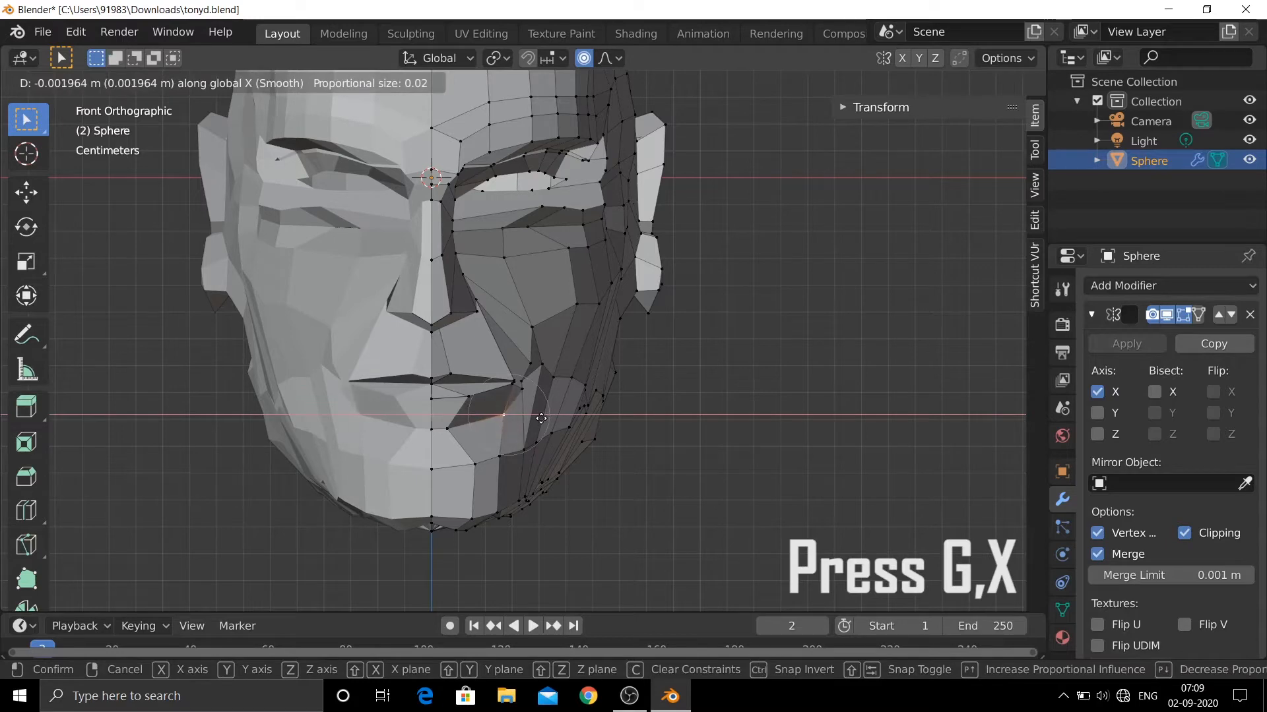
click(540, 418)
- Select two vertices beside the mouth corner and move them forward along Y by about 0.001 m
scroll(545, 434, up, 6)
middle_drag(538, 432, 323, 458)
click(454, 397)
shift+click(459, 430)
key(g)
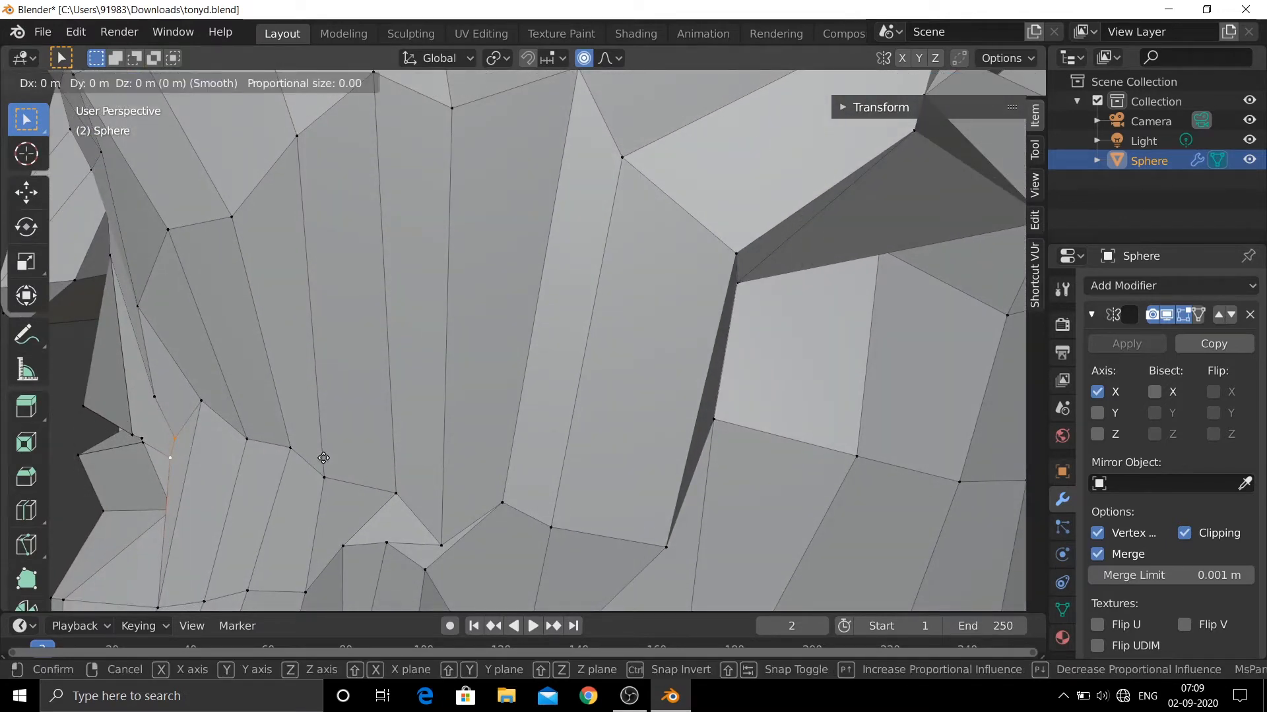
key(y)
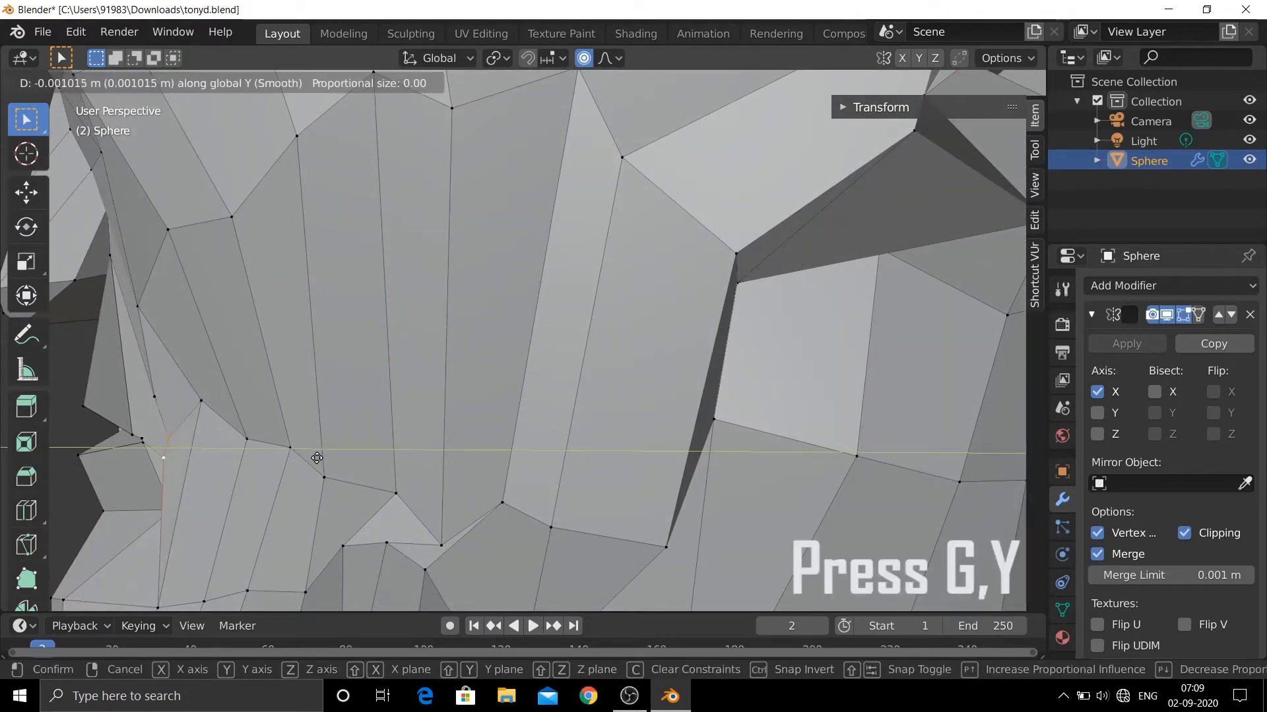
click(315, 458)
click(455, 389)
- Select the side jaw vertices through the mesh in the front view and raise them along Z by about 0.013 m
scroll(475, 402, down, 10)
middle_drag(581, 462, 750, 481)
key(KP_1)
drag(620, 492, 530, 378)
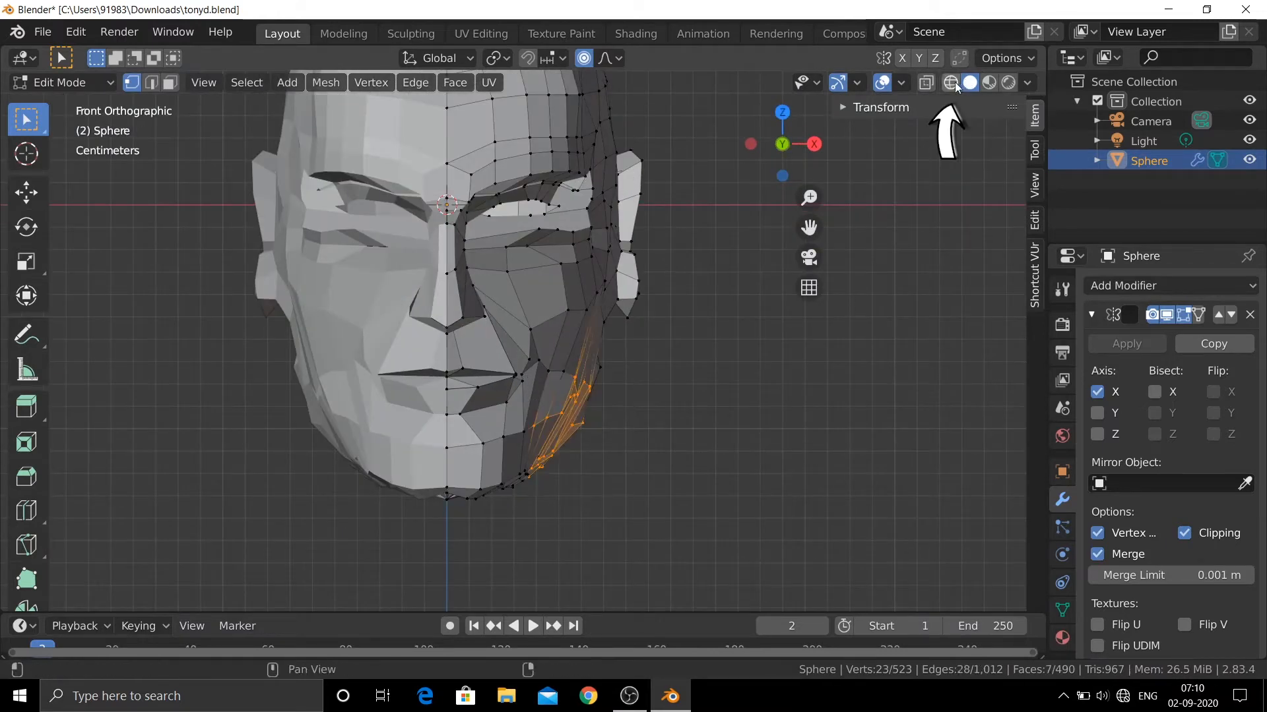
click(950, 81)
drag(648, 509, 526, 376)
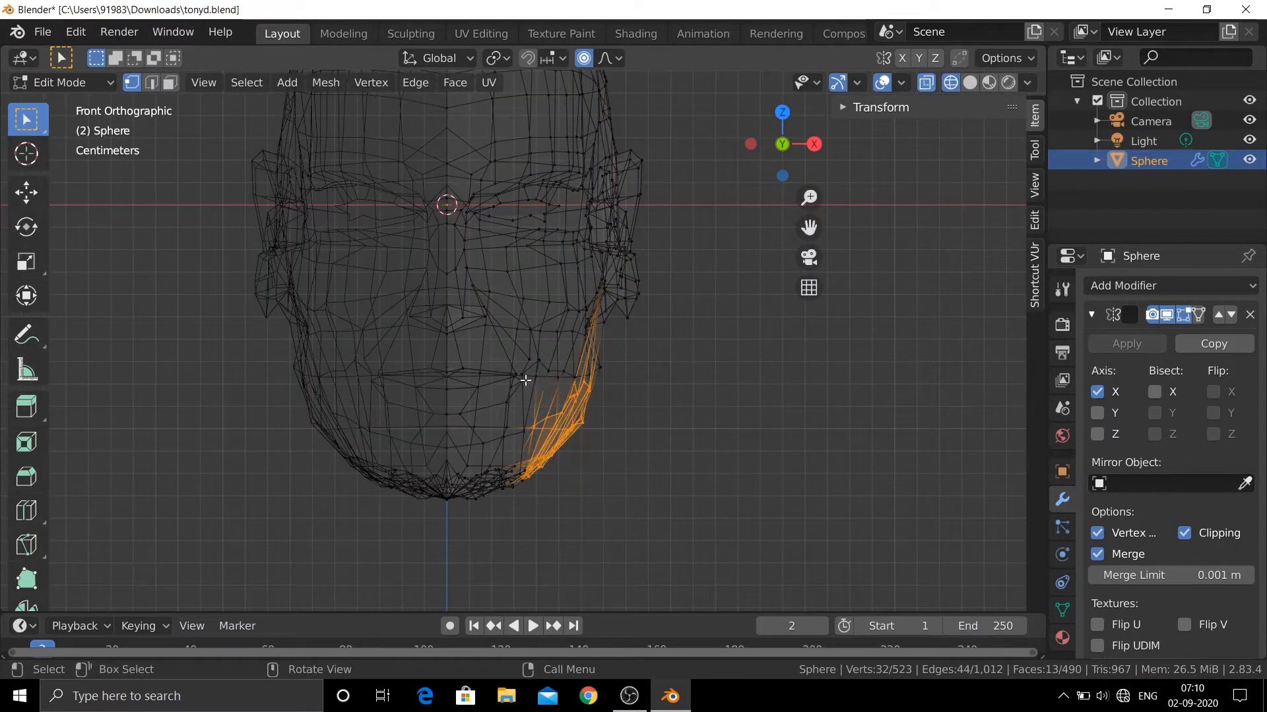
drag(637, 483, 537, 363)
key(g)
key(z)
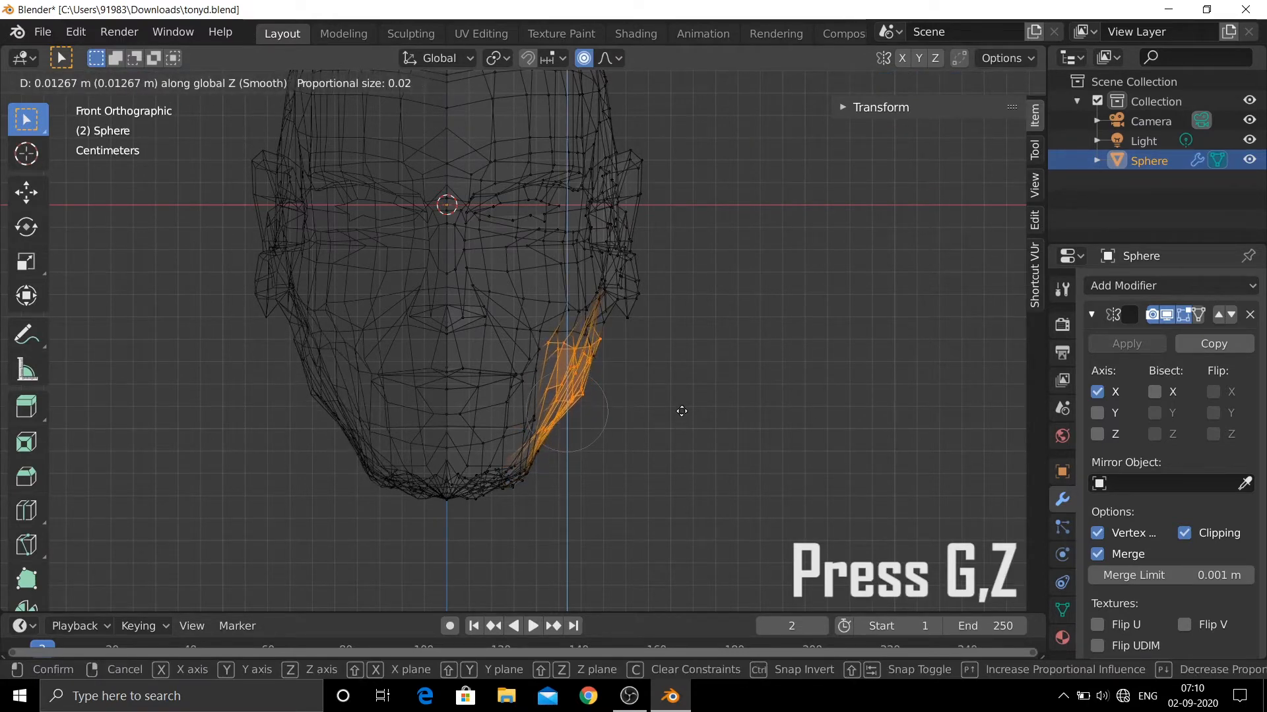
click(682, 409)
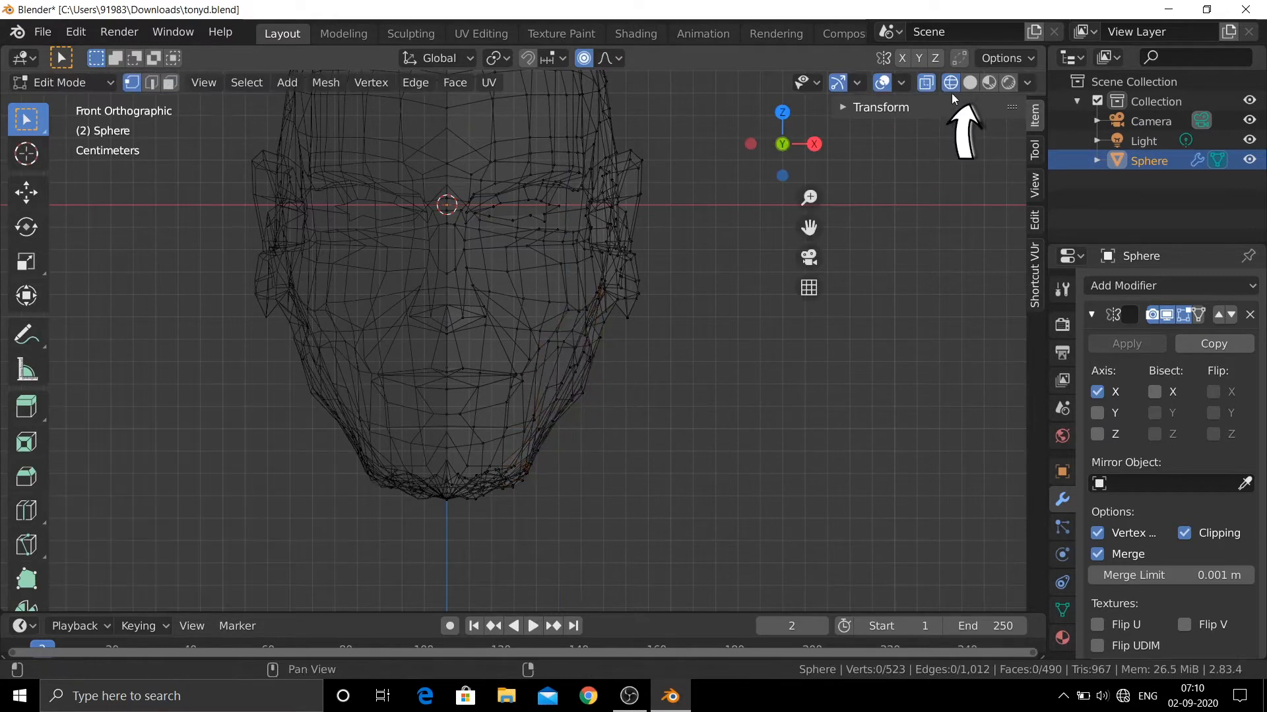
- Return to solid shading and move the outer jaw edge vertex inward along X by about 0.004 m
click(962, 82)
scroll(643, 403, up, 2)
key(g)
key(x)
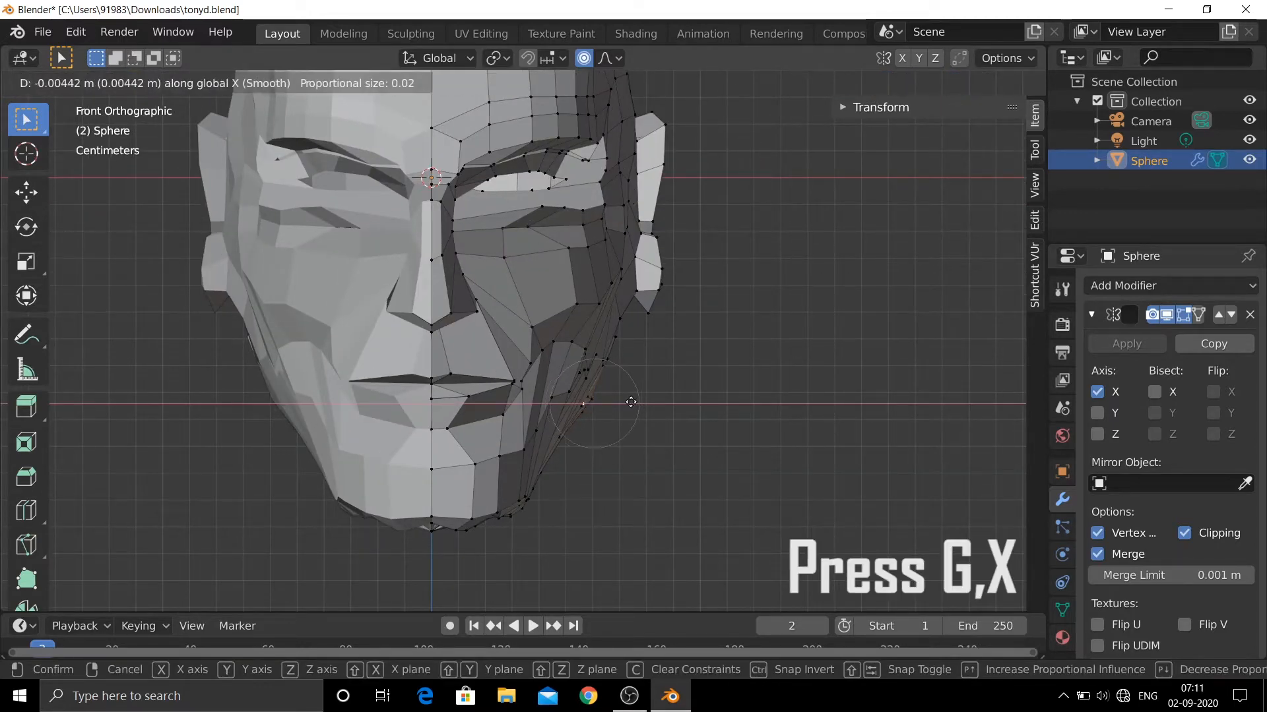
click(631, 402)
- Select the row of vertices along the lower cheek and move it outward along X by about 0.004 m
middle_drag(631, 402, 434, 344)
shift+click(434, 344)
shift+click(462, 336)
key(KP_3)
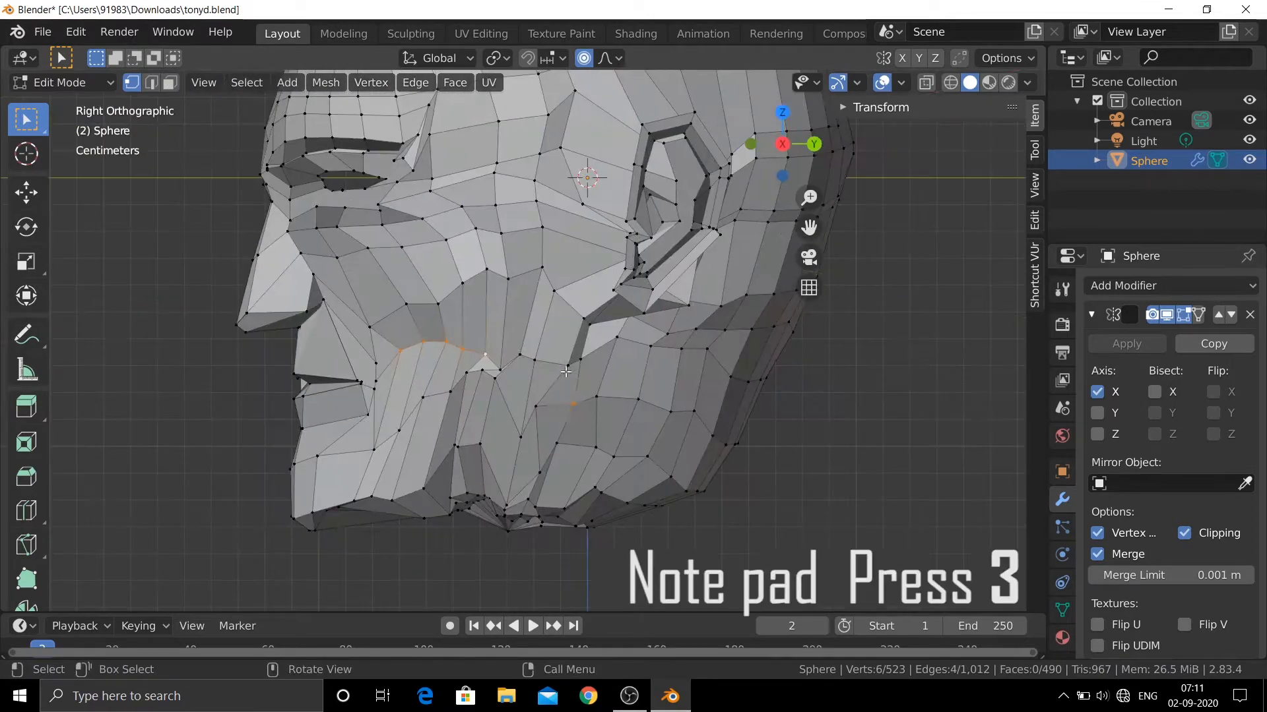
key(KP_1)
key(g)
key(x)
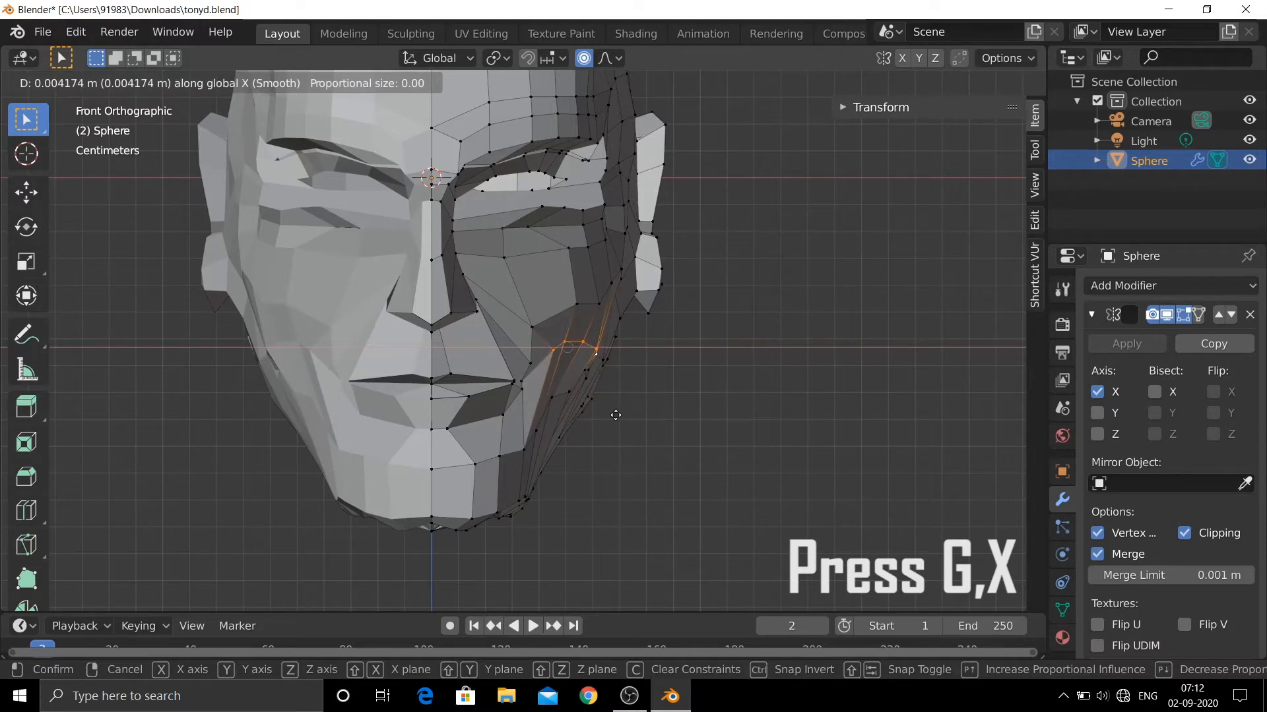
click(615, 415)
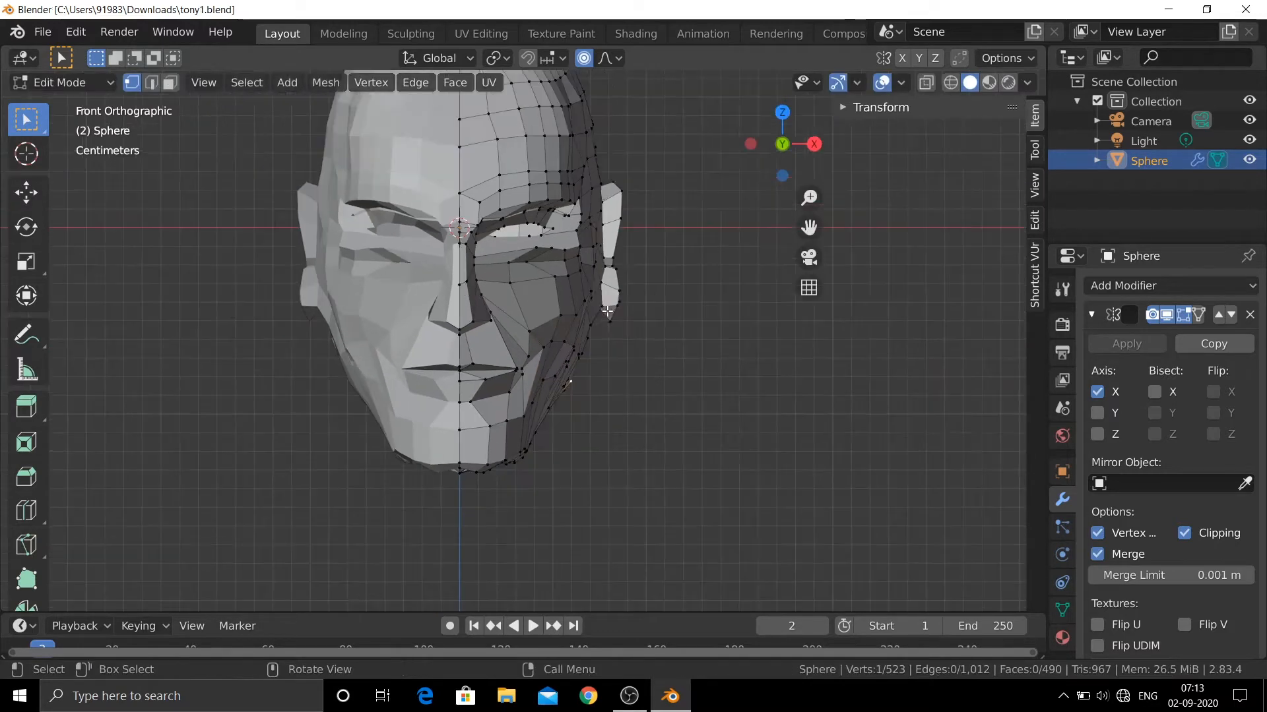
- Move the ear inward toward the head along X by about 0.004 m
key(g)
key(x)
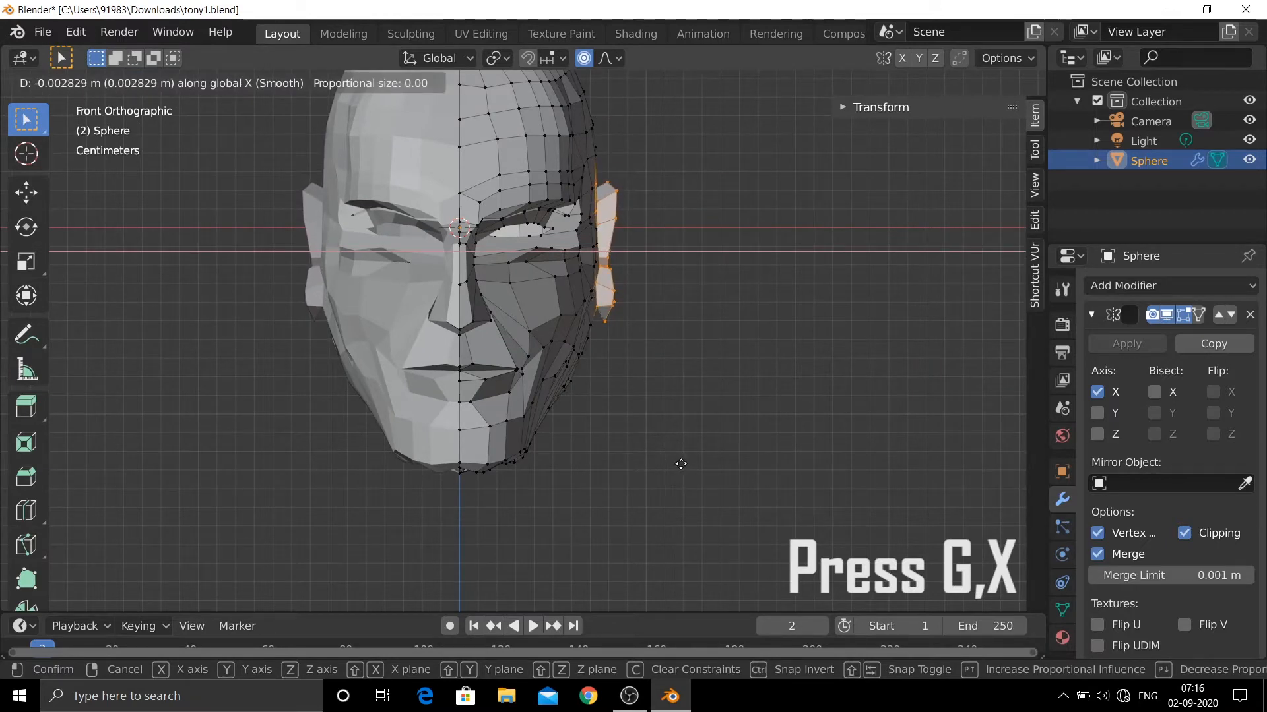
click(679, 464)
- Select all the ear vertices through the mesh in the side view and rotate the ear around Z
mouse_move(679, 464)
middle_down()
mouse_move(656, 277)
mouse_move(472, 293)
middle_up()
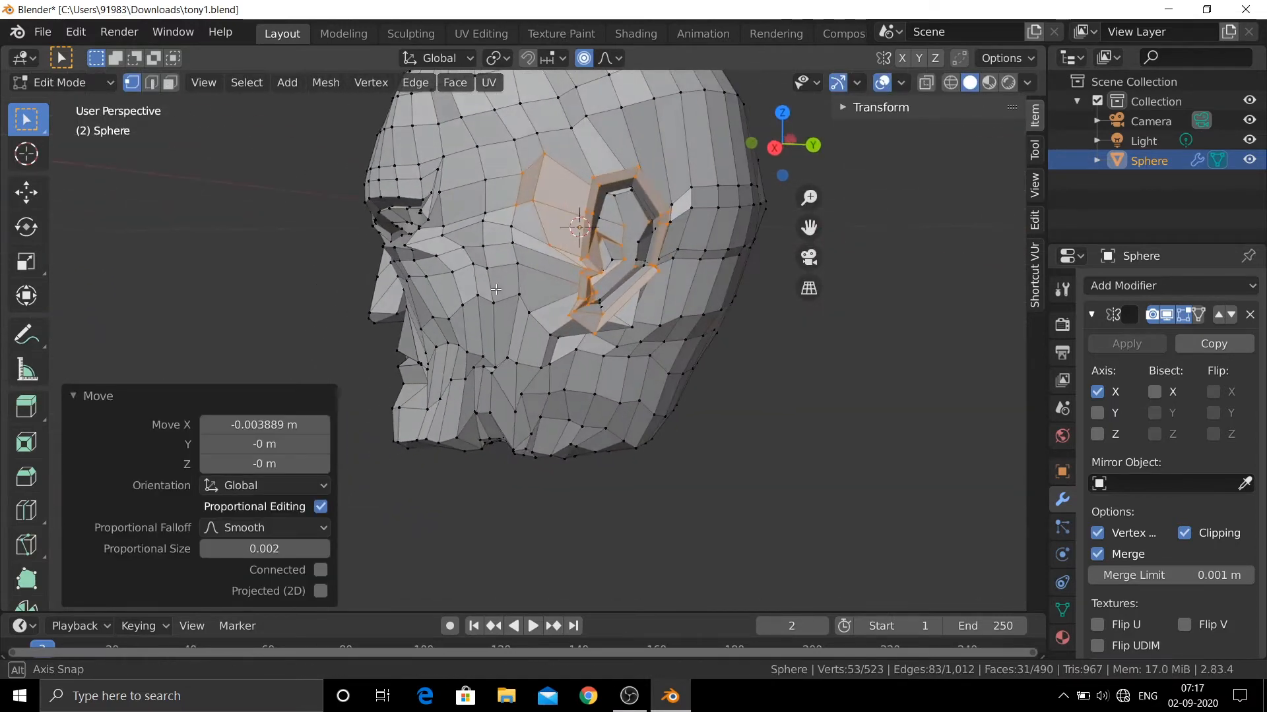
key(KP_1)
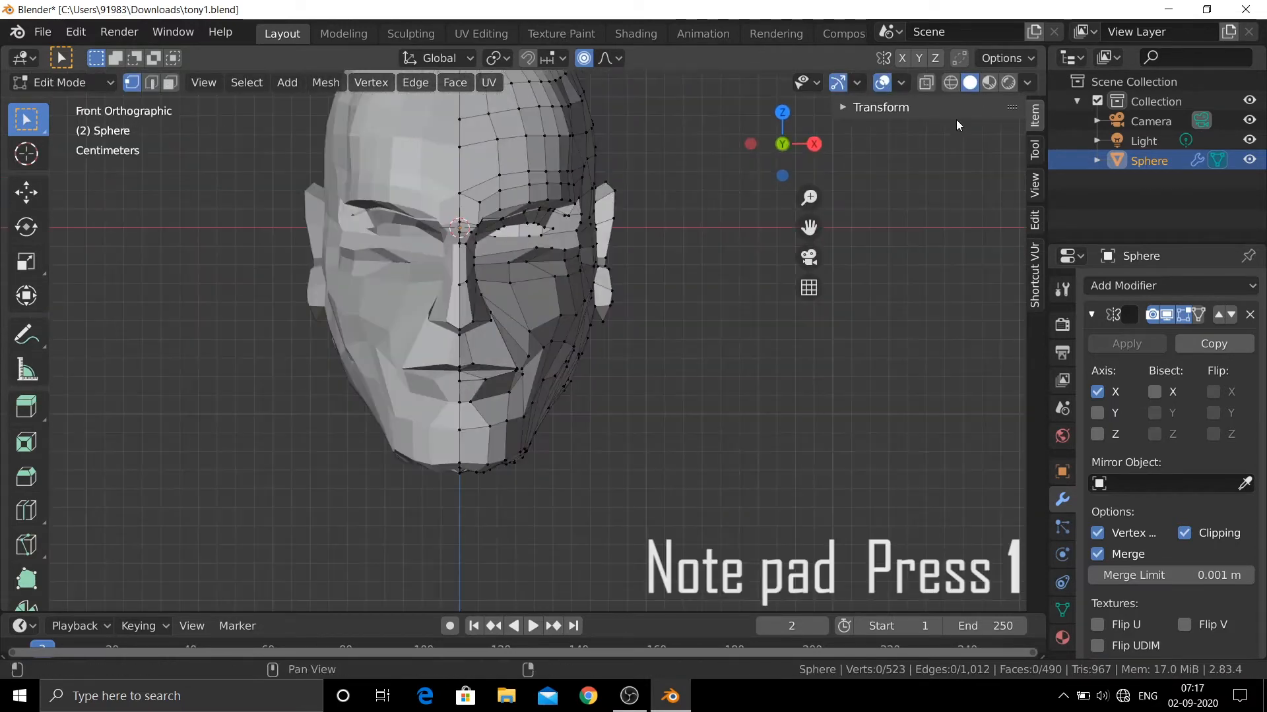
click(953, 82)
key(KP_3)
drag(576, 173, 611, 322)
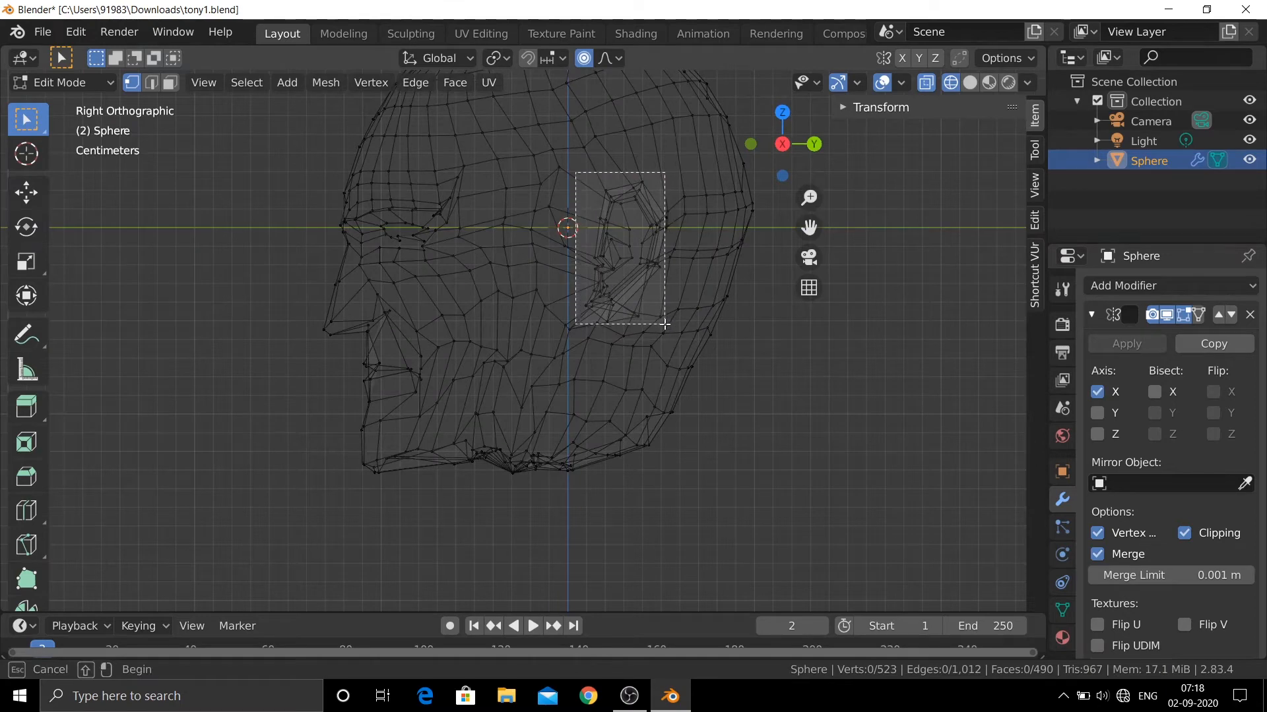
drag(667, 324, 666, 324)
mouse_move(593, 314)
middle_down()
mouse_move(614, 212)
mouse_move(570, 290)
mouse_move(699, 247)
mouse_move(630, 140)
mouse_move(597, 192)
middle_up()
key(KP_1)
click(969, 82)
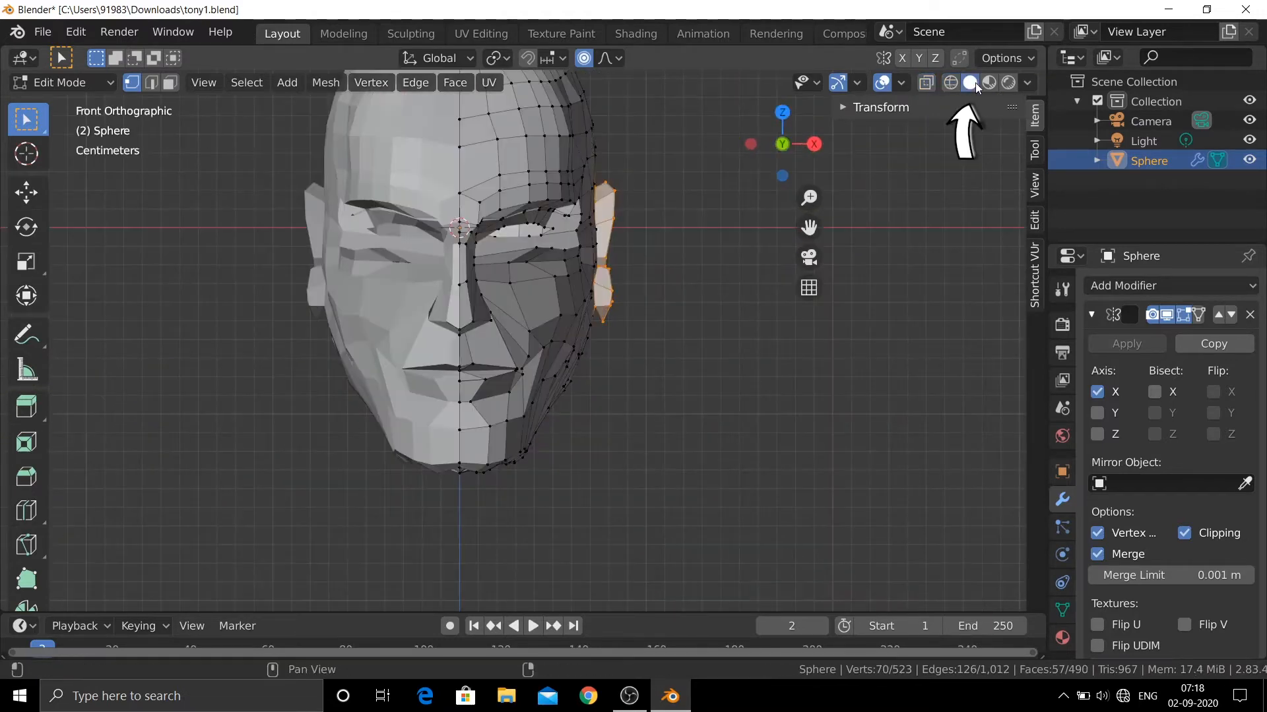
key(r)
key(z)
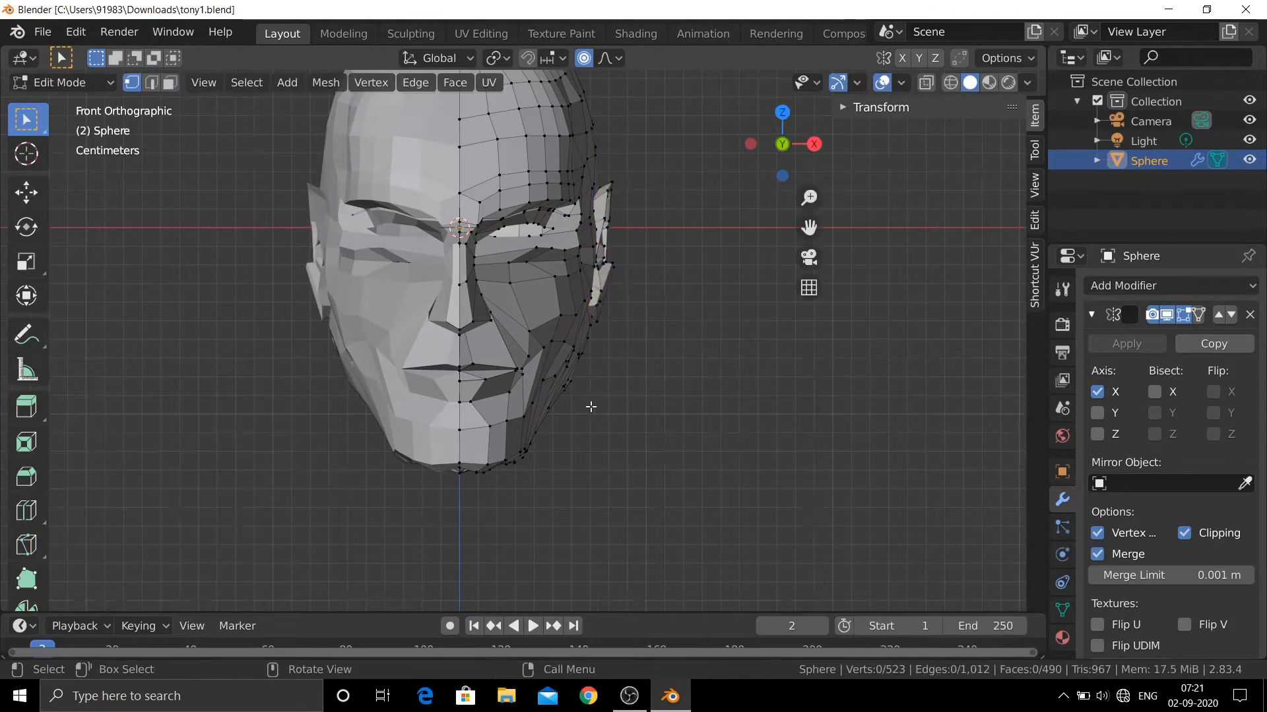
- Raise the central vertices on the lower lip's bottom edge slightly along Z, and clear the selection
scroll(415, 429, up, 3)
key(g)
key(z)
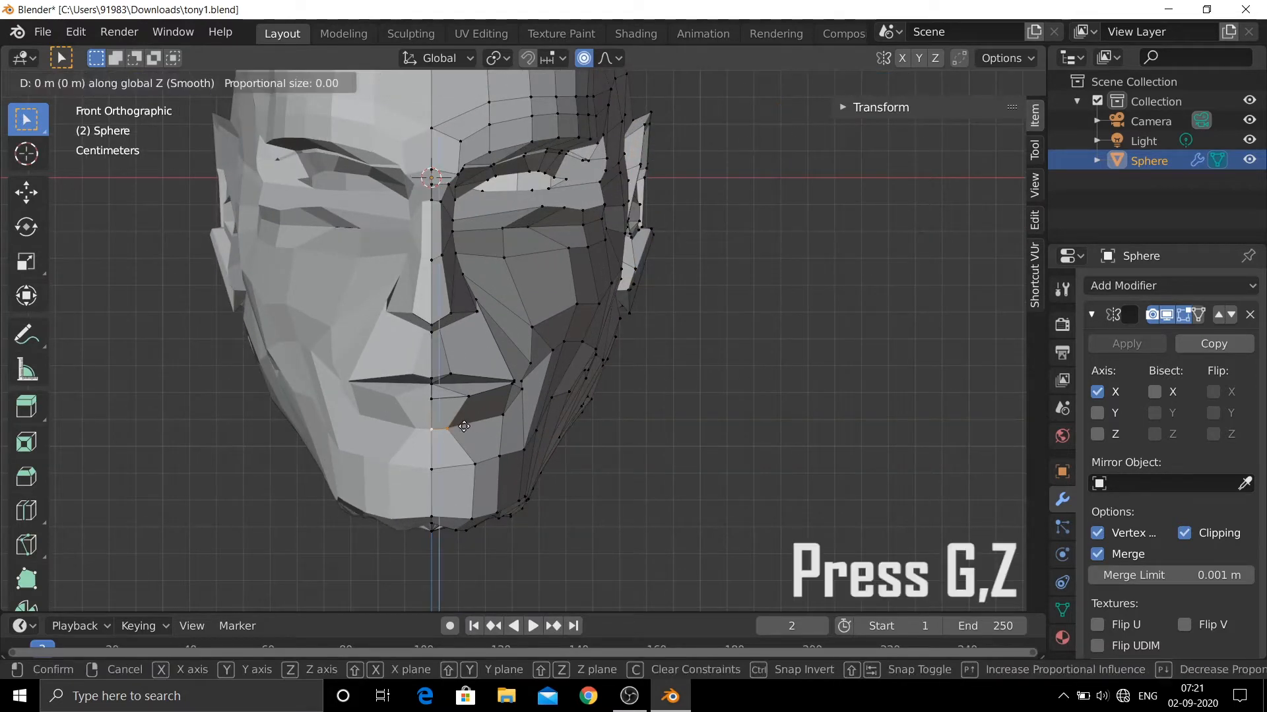
click(464, 419)
click(653, 427)
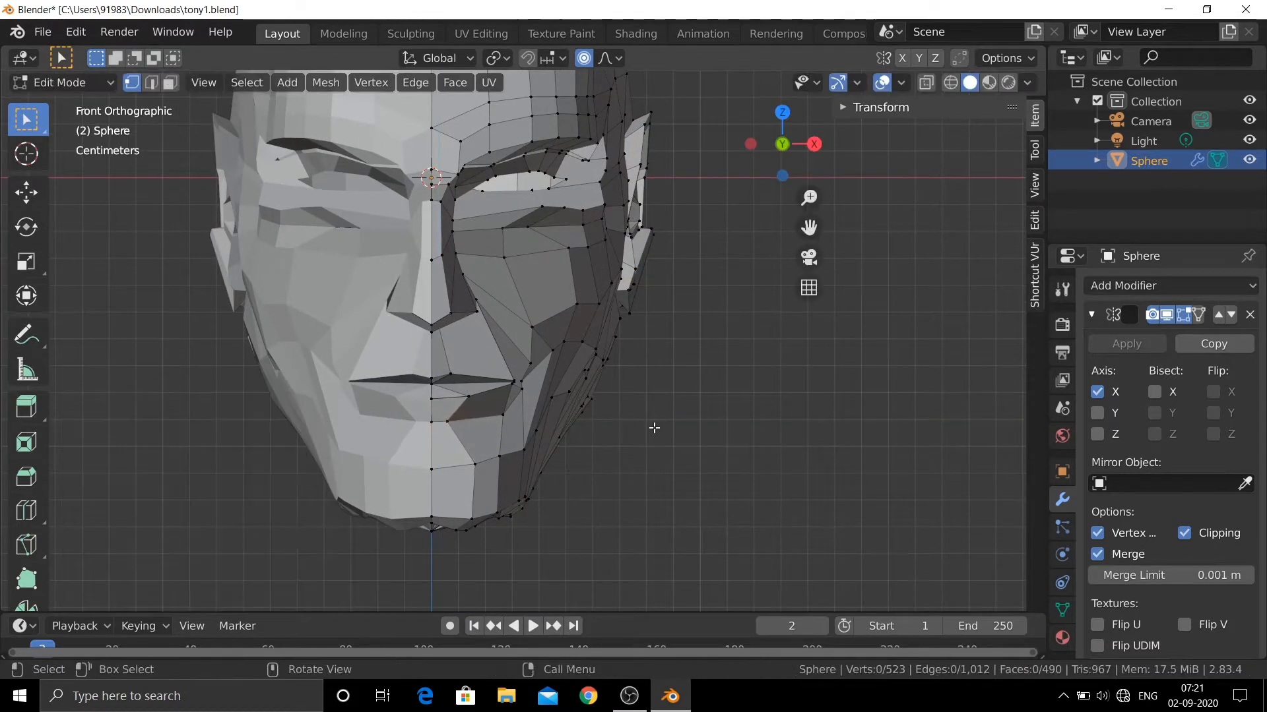
- Rotate the face between the nose and the upper lip about 8.6° around Z, and clear the selection
scroll(534, 350, up, 6)
middle_drag(531, 347, 493, 335)
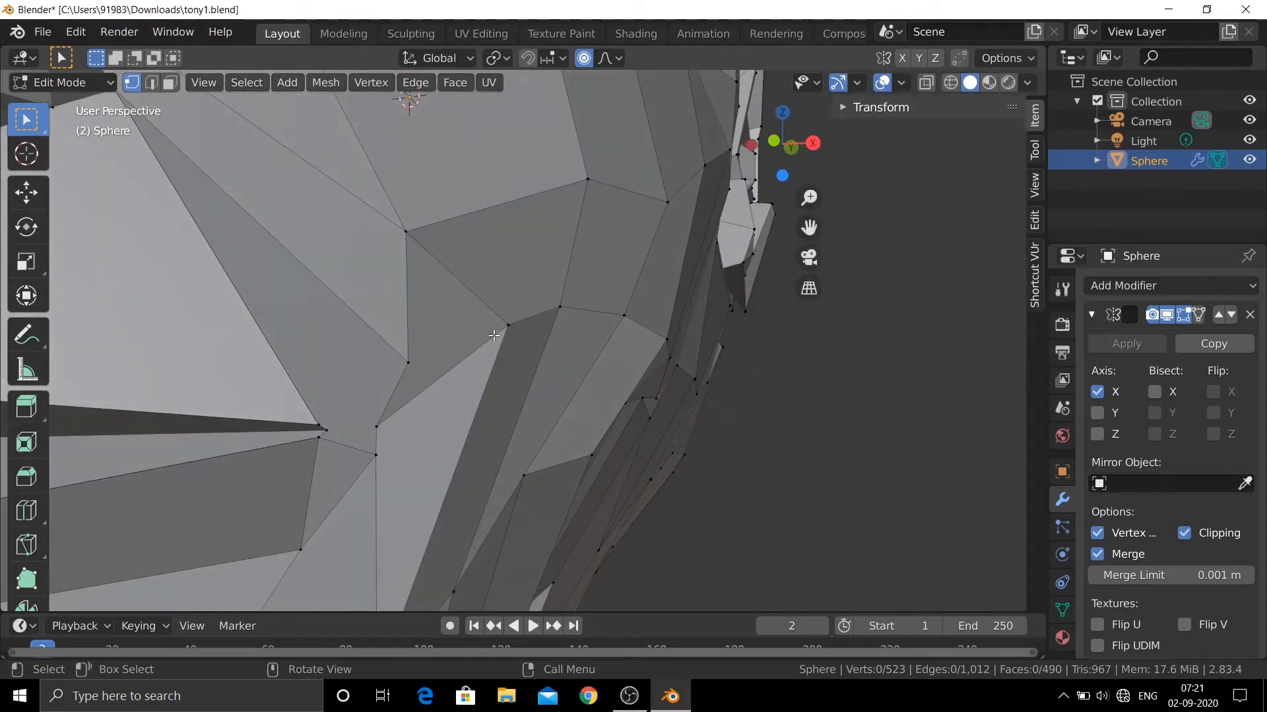
scroll(687, 554, down, 4)
middle_drag(687, 554, 742, 548)
key(3)
click(506, 364)
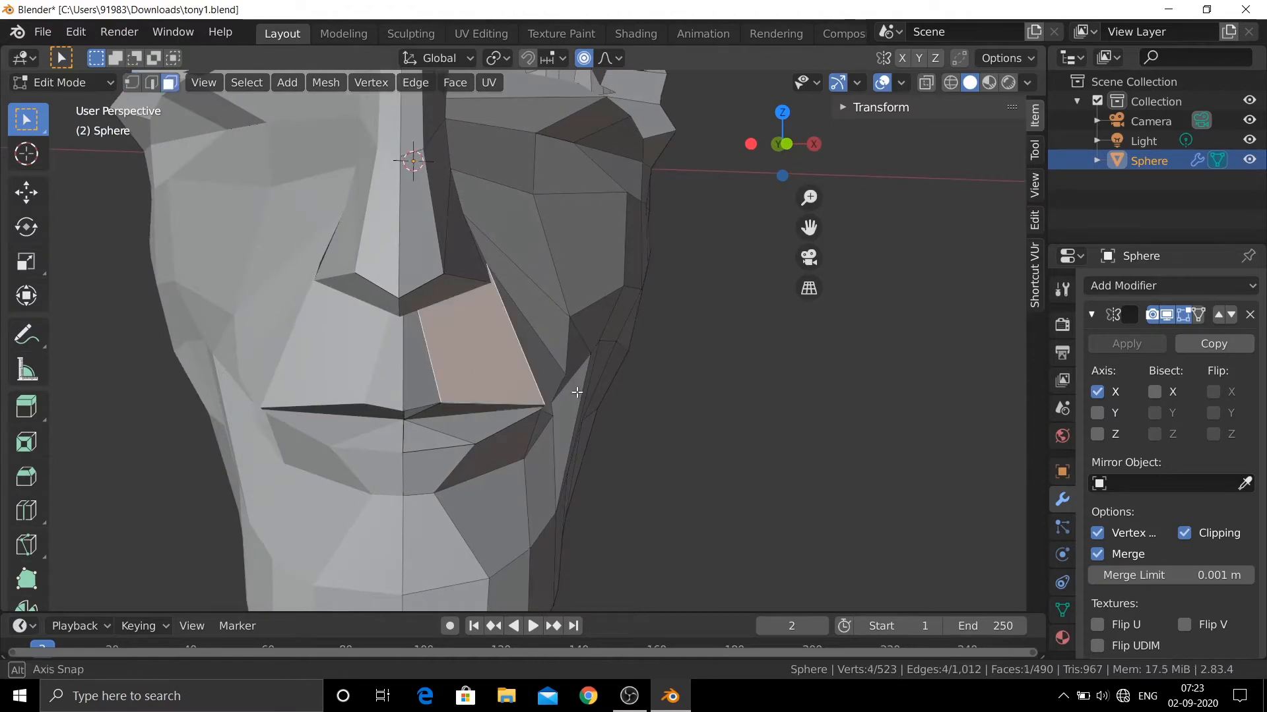
middle_drag(575, 389, 342, 368)
key(r)
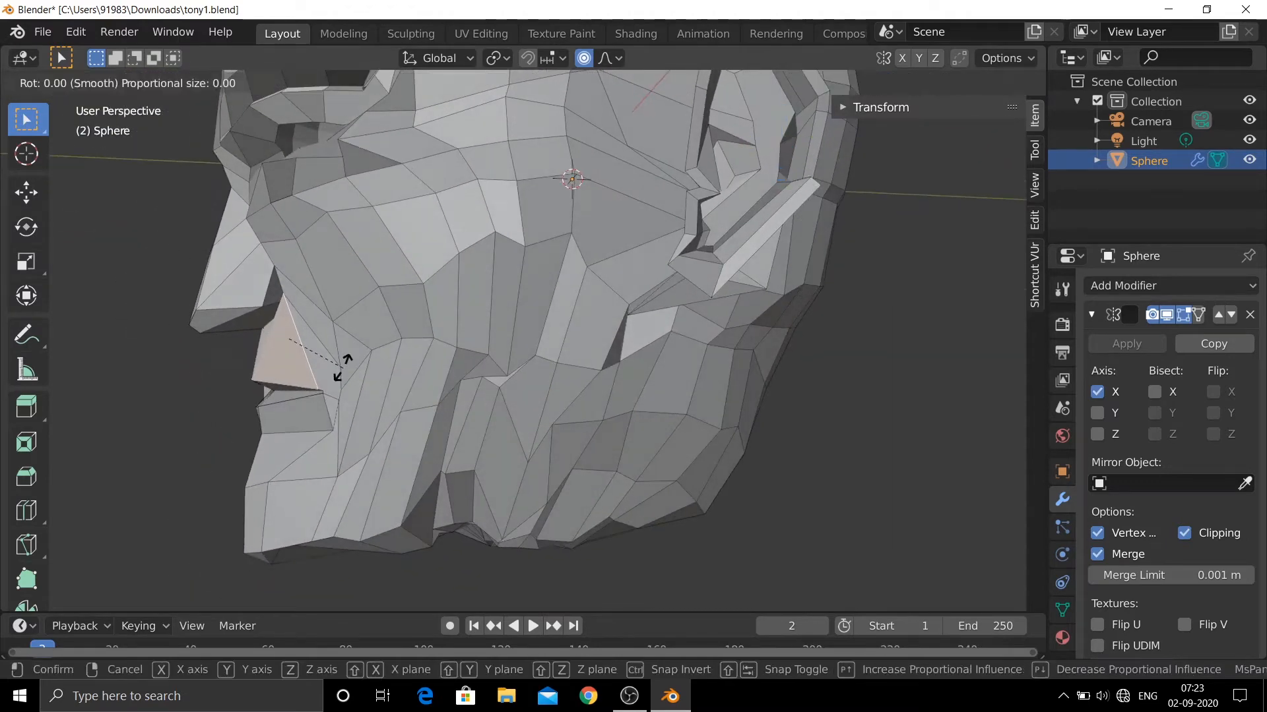
key(z)
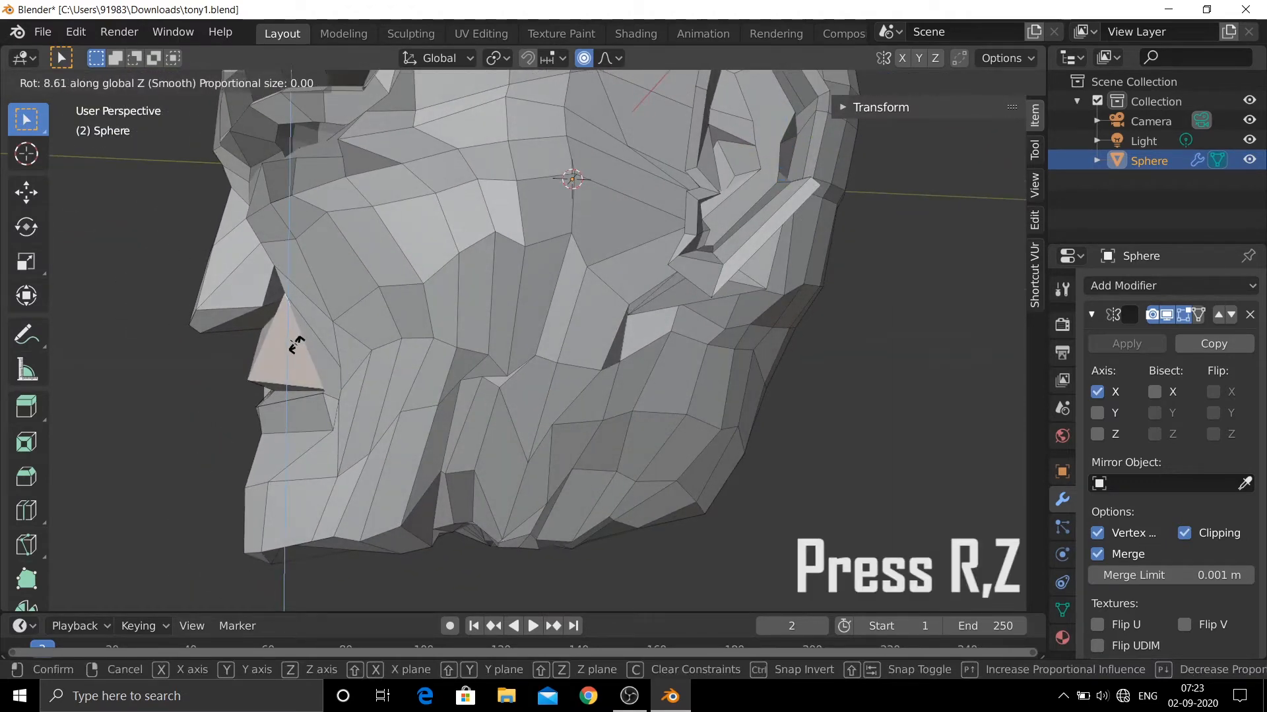
click(296, 345)
middle_drag(297, 345, 501, 363)
scroll(343, 347, down, 6)
key(KP_1)
click(585, 371)
- Select the narrow faces beside the mouth corner and rotate them about 6.8° around Z
scroll(585, 372, up, 7)
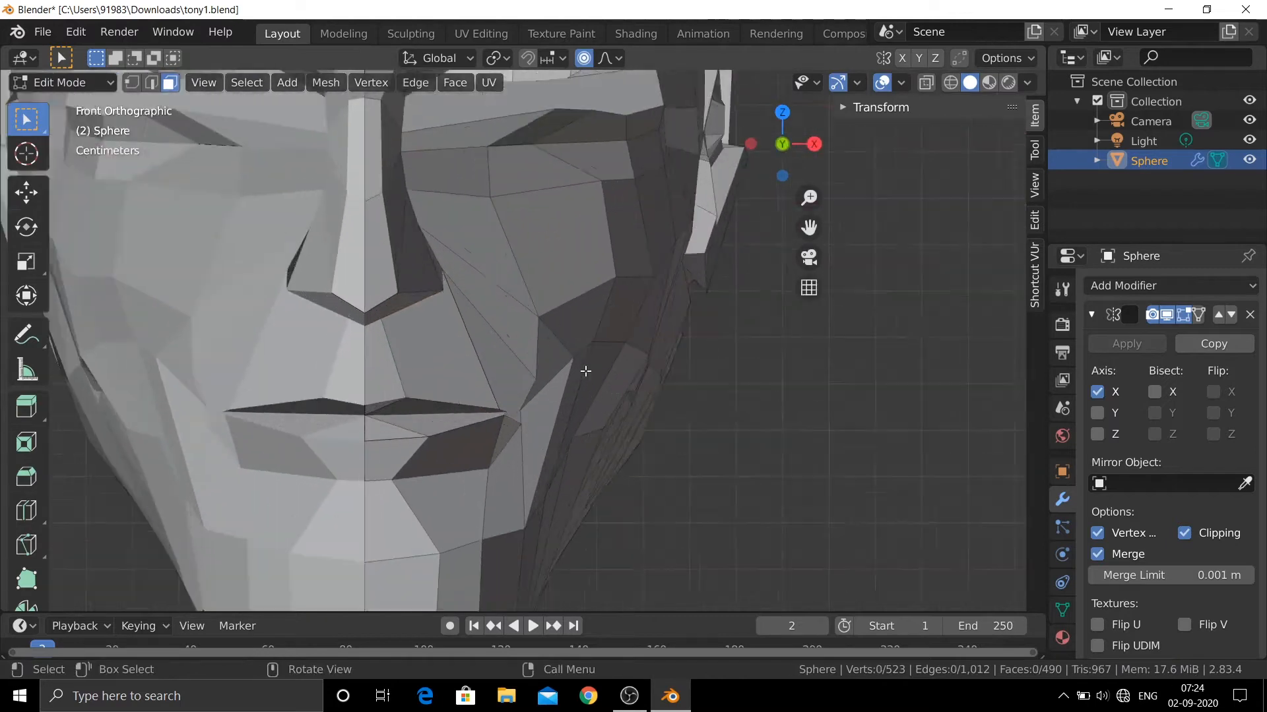
middle_drag(586, 371, 449, 376)
click(183, 396)
key(r)
key(z)
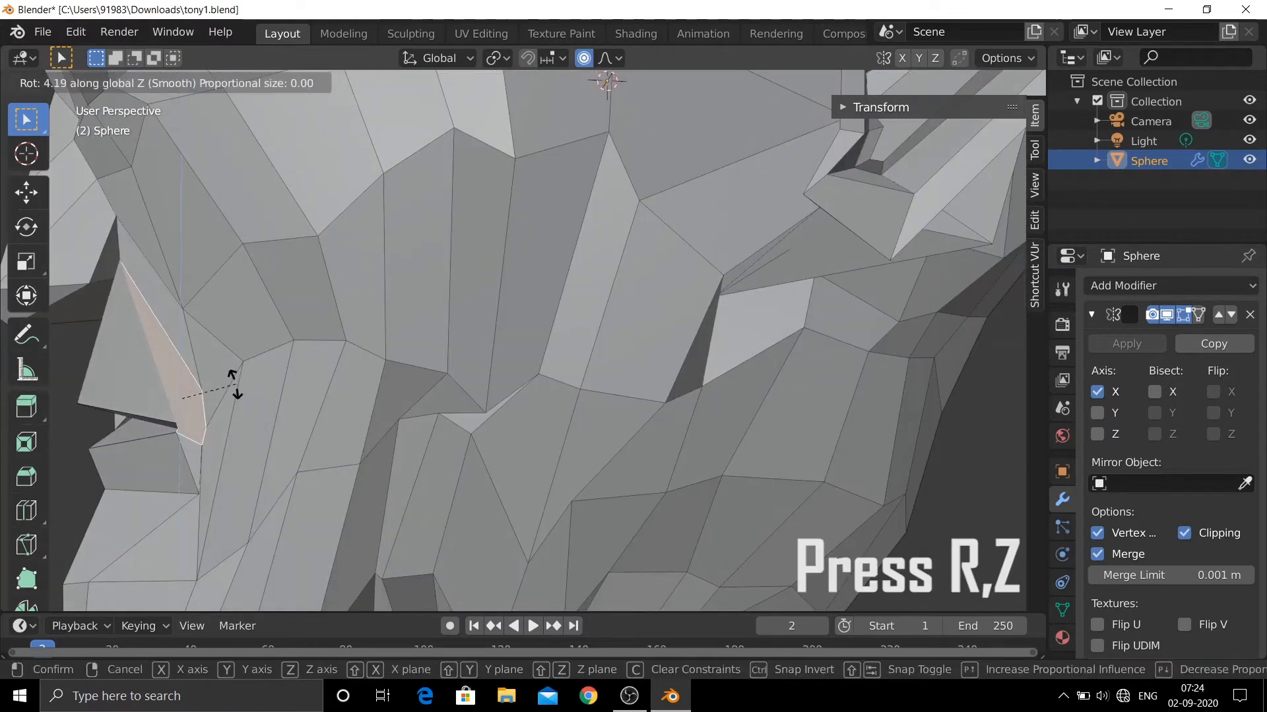
click(237, 386)
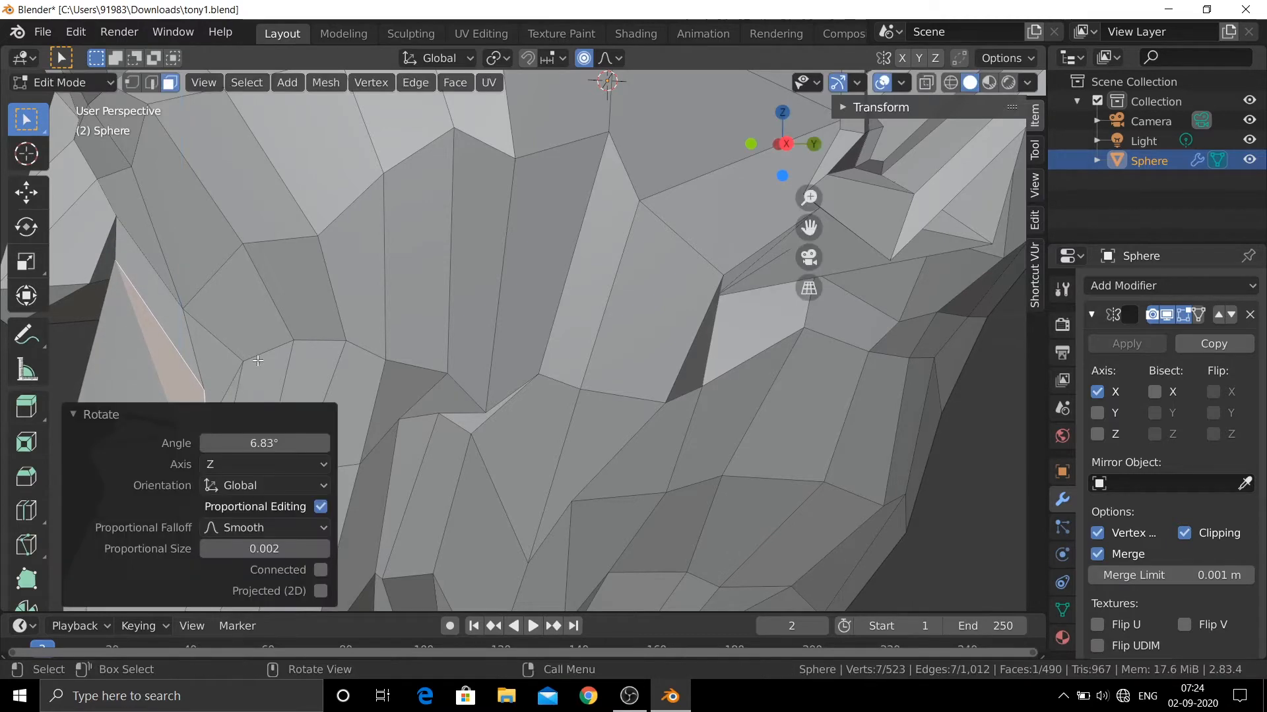
- Select the vertex beside the nostril and adjust it along Y in two moves, the second by about -0.001 m
click(132, 82)
scroll(137, 357, down, 3)
key(KP_3)
key(g)
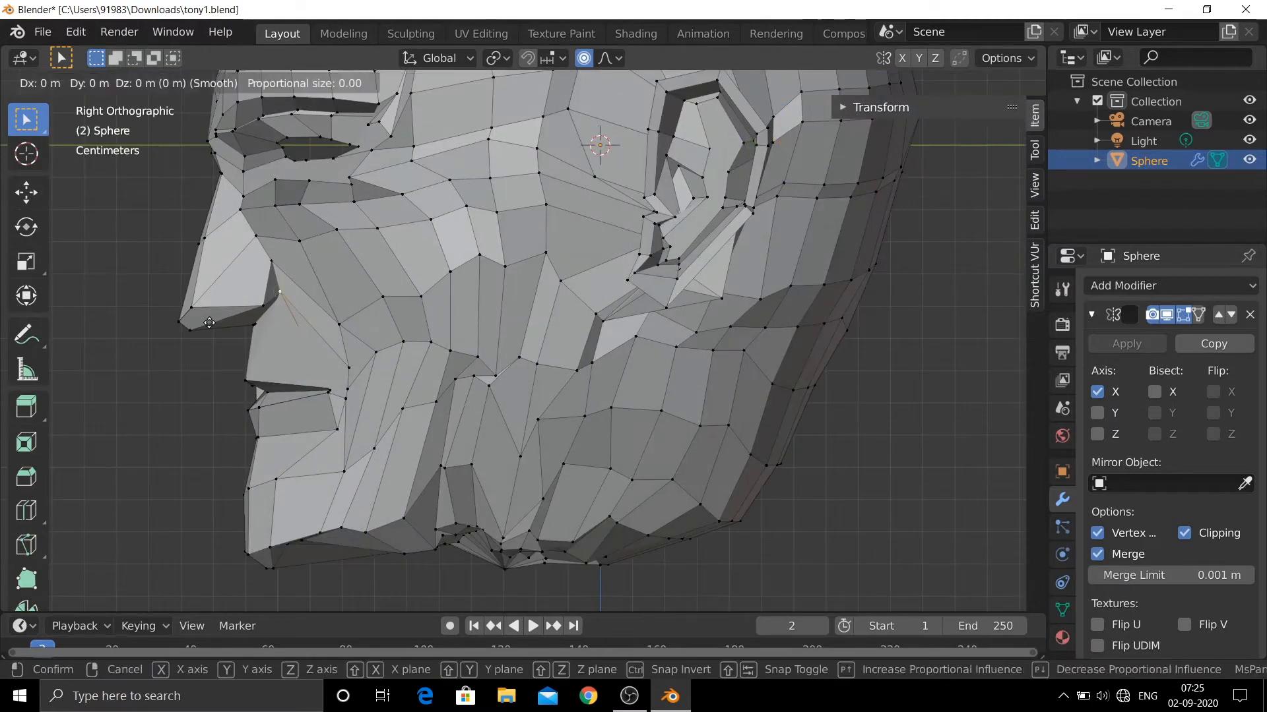
key(y)
click(214, 323)
middle_drag(213, 323, 329, 309)
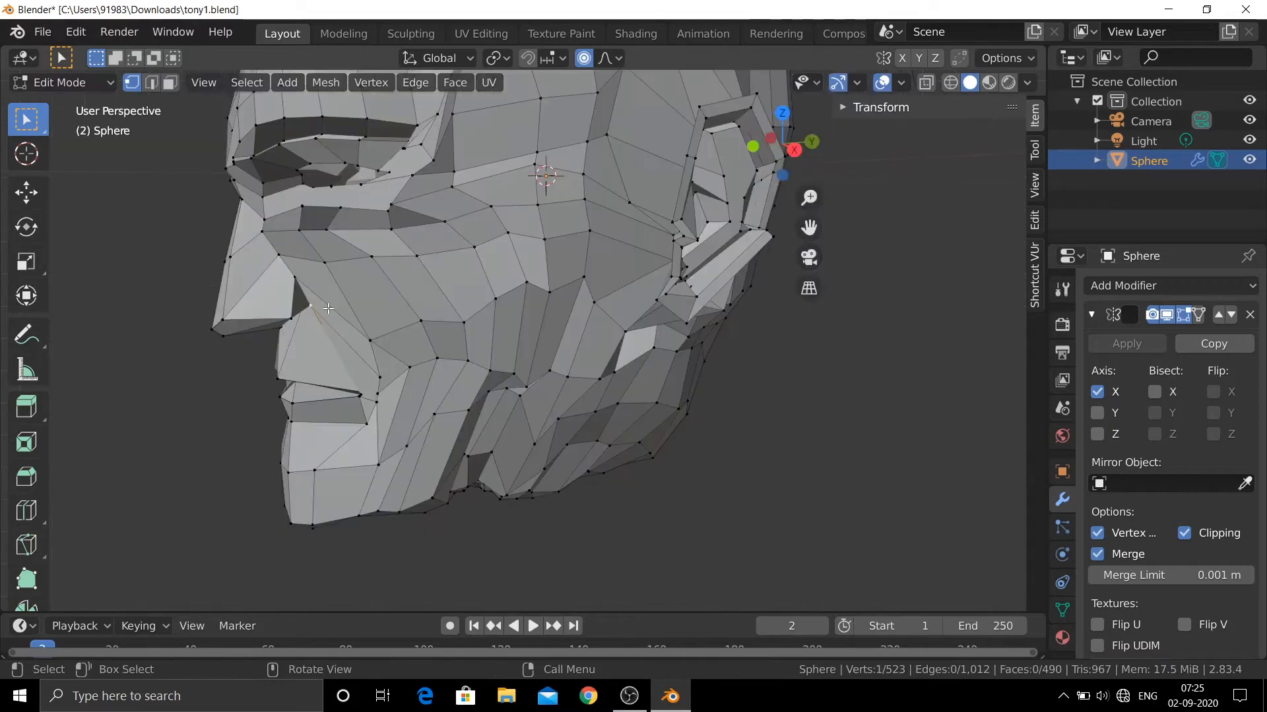
key(g)
key(y)
click(330, 309)
key(KP_5)
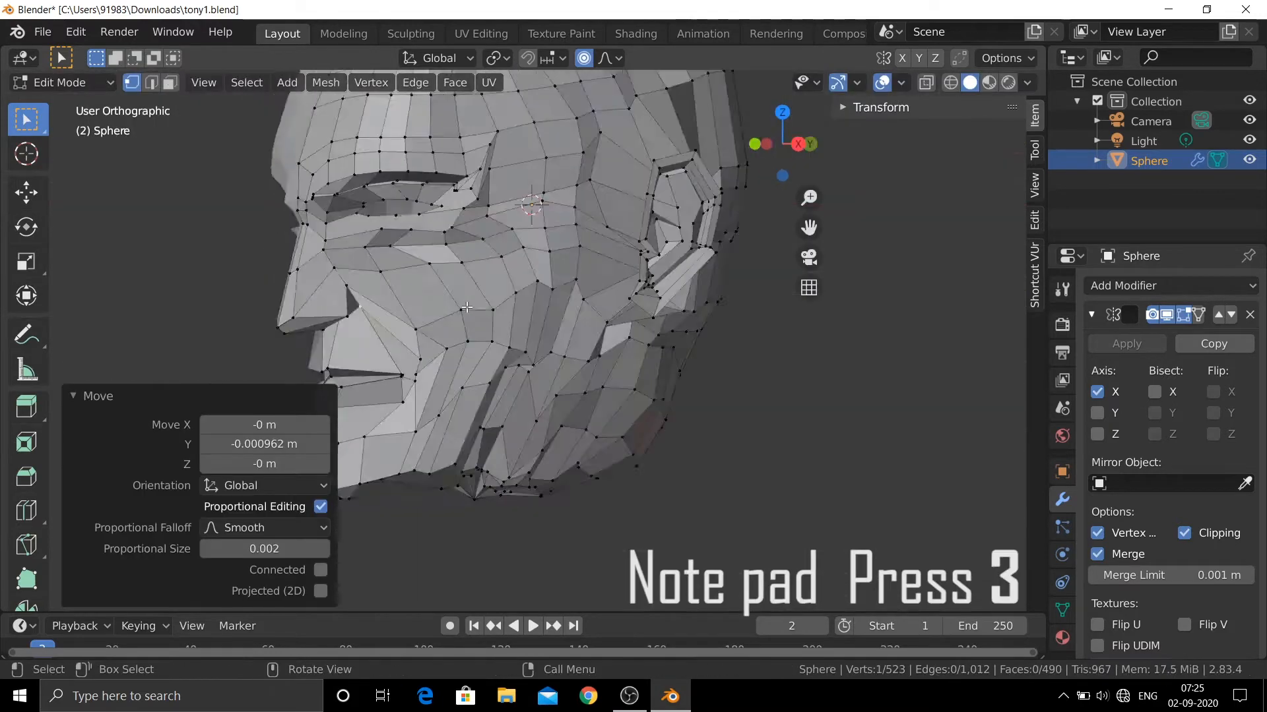
- Move the vertex at the outer eye corner inward along X by about 0.0015 m in the front view
key(KP_1)
key(g)
key(x)
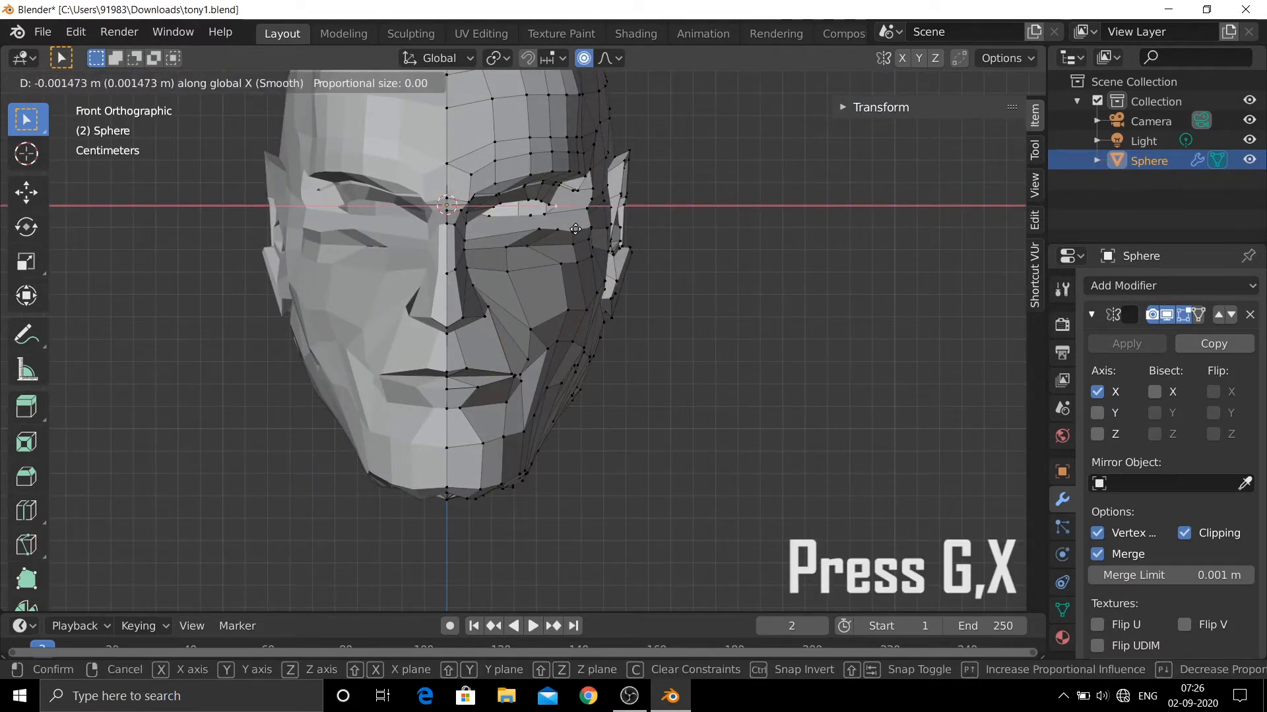
click(574, 229)
- Reshape the outer and upper edge of the eye opening by repositioning its vertices one at a time in the front view
scroll(573, 229, up, 2)
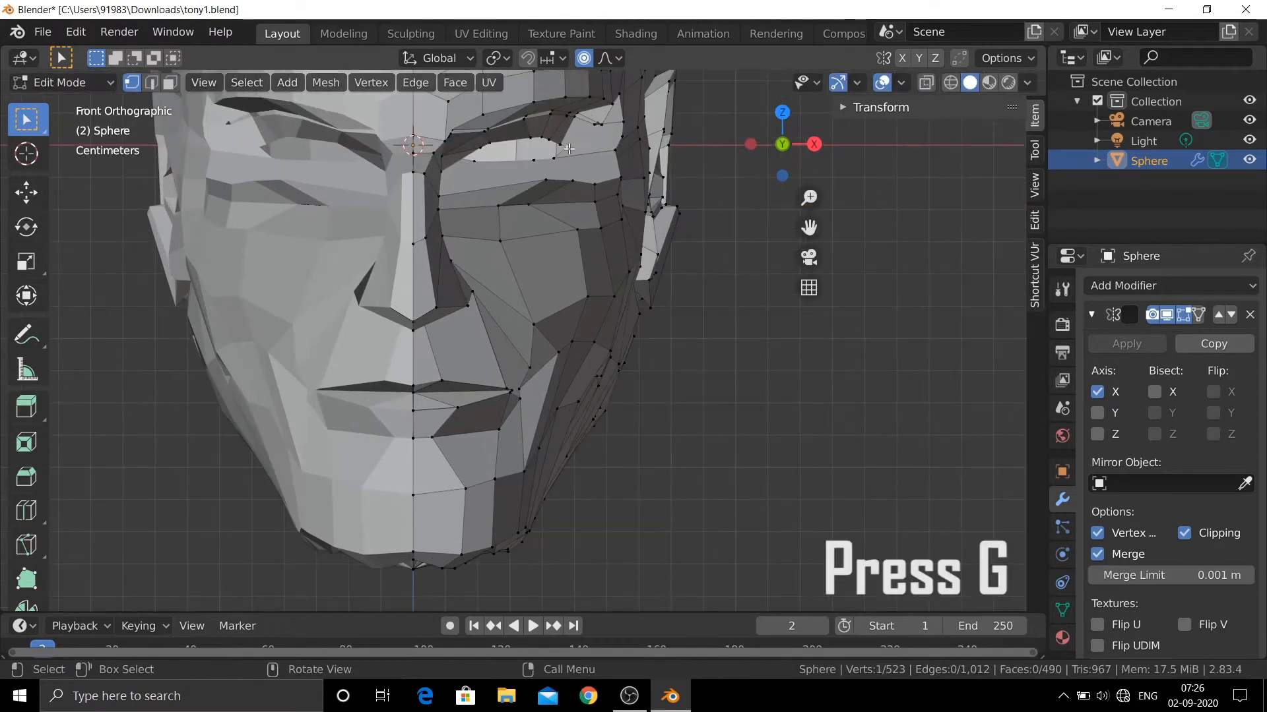
key(g)
click(569, 152)
key(g)
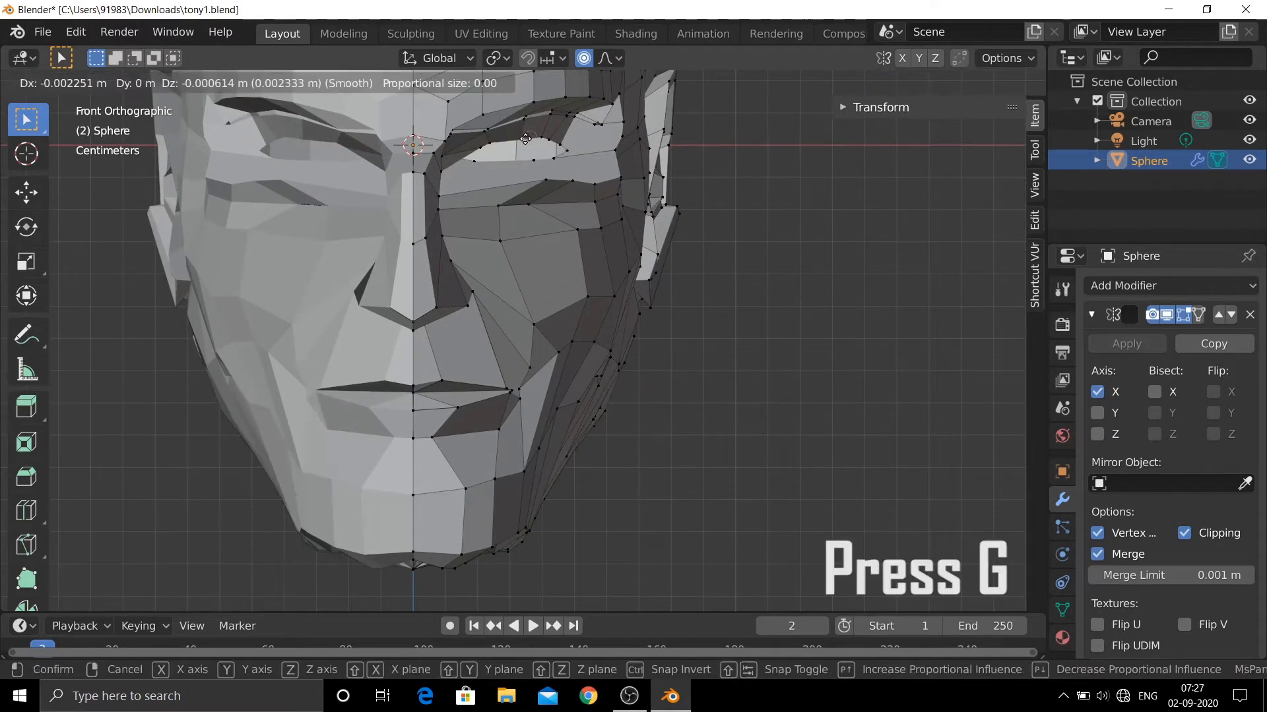
click(522, 137)
key(g)
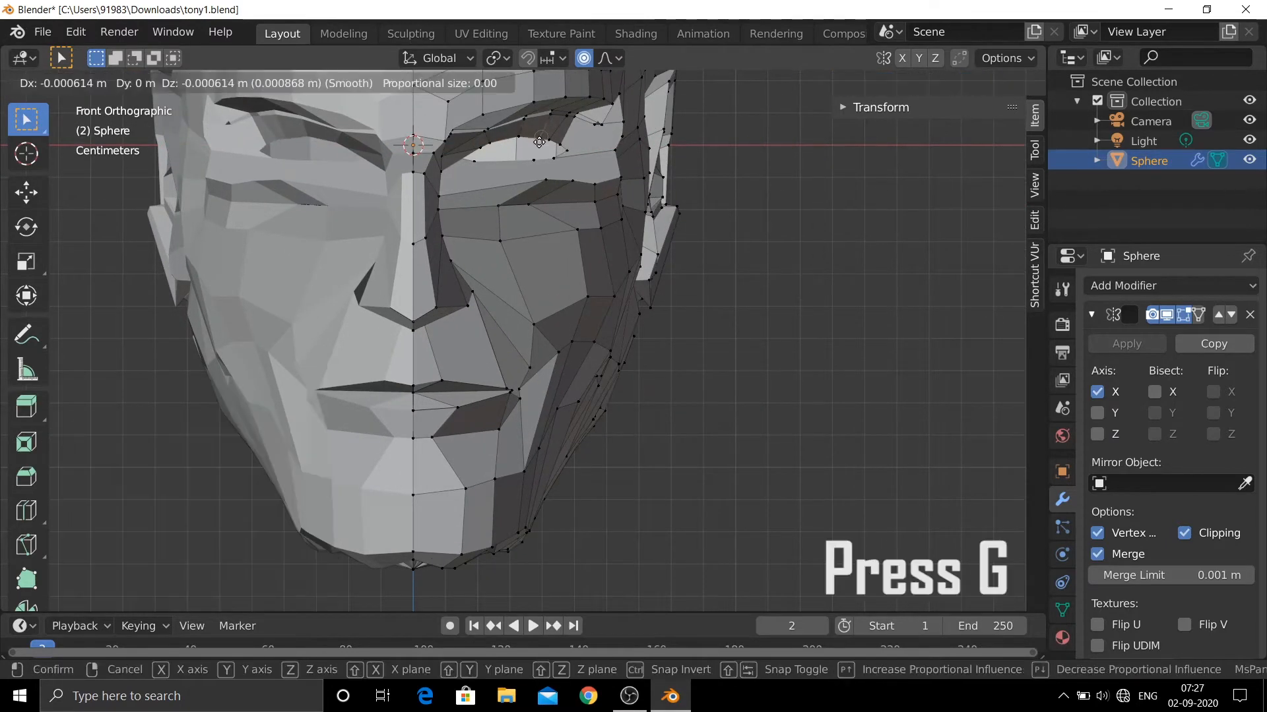
click(548, 139)
key(g)
click(550, 143)
- Select the vertices at the rear of the eye opening in the side view and move them forward along Y by about 0.0035 m
key(KP_3)
shift+middle_drag(355, 181, 380, 219)
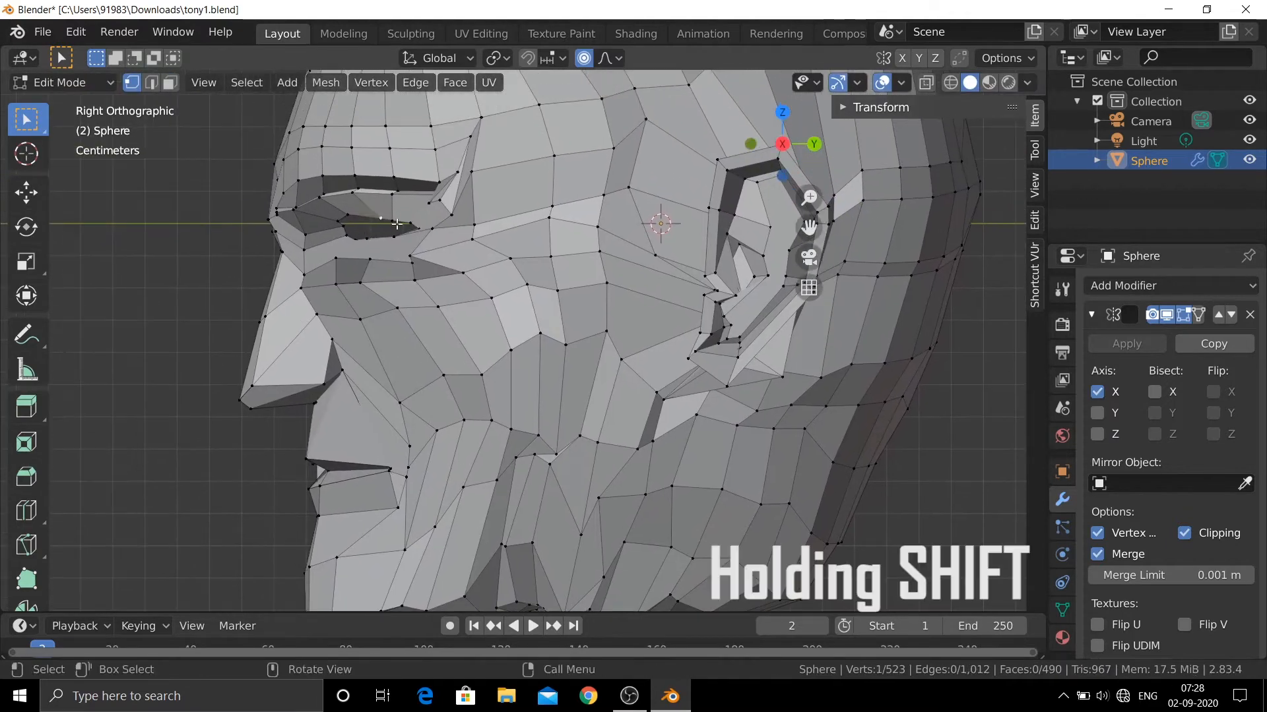
key(g)
key(y)
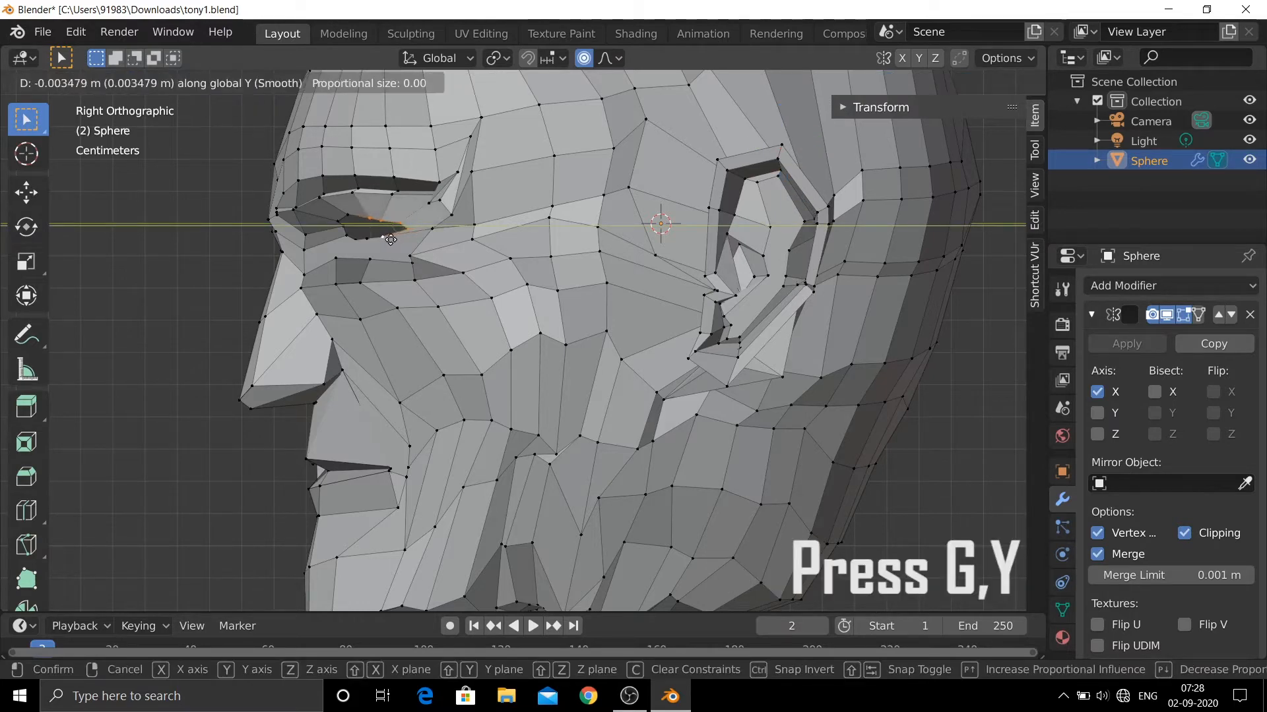
- Extend the selection to the whole rim of the eye opening and move it back along Y by about 0.003 m
shift+click(340, 224)
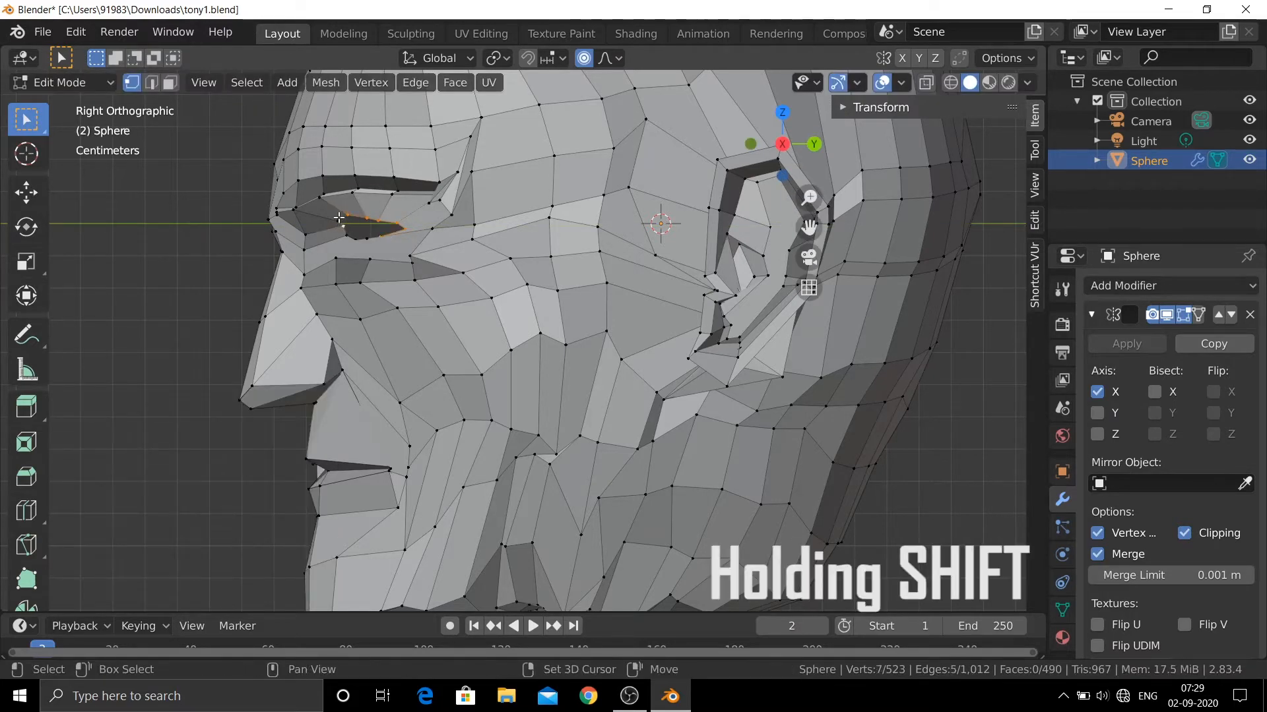
shift+click(365, 239)
middle_drag(365, 239, 370, 270)
key(KP_3)
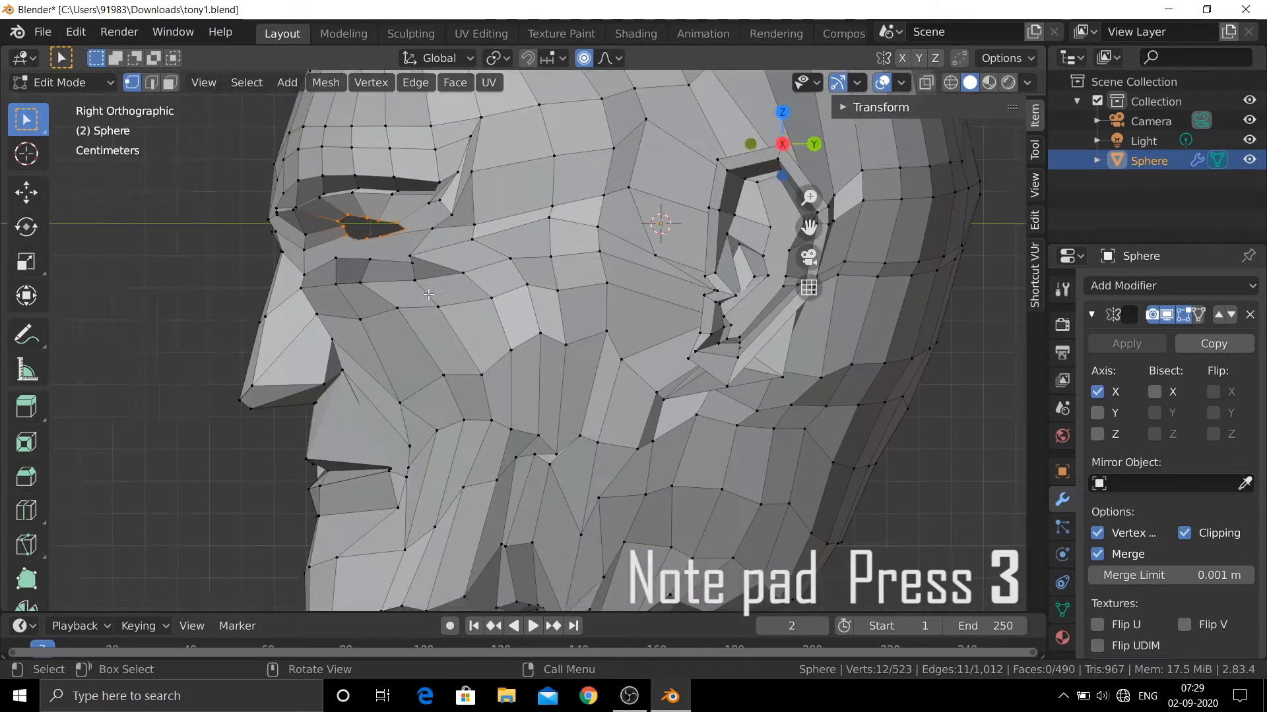
key(g)
key(y)
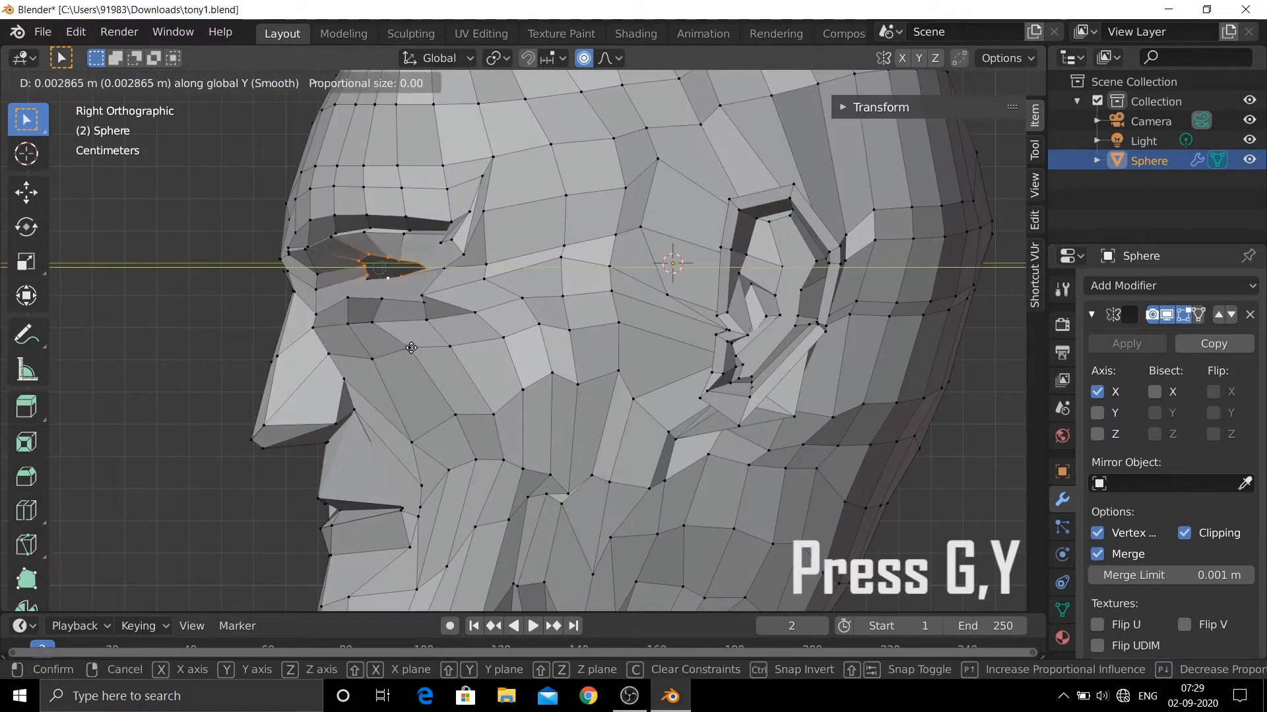
click(410, 346)
- Switch to wireframe shading, box-select the vertices around the inner eye and nose bridge, and move them back along Y by about 0.0027 m
scroll(369, 317, down, 1)
click(264, 283)
drag(316, 282, 361, 309)
click(950, 83)
drag(305, 274, 358, 318)
key(g)
key(y)
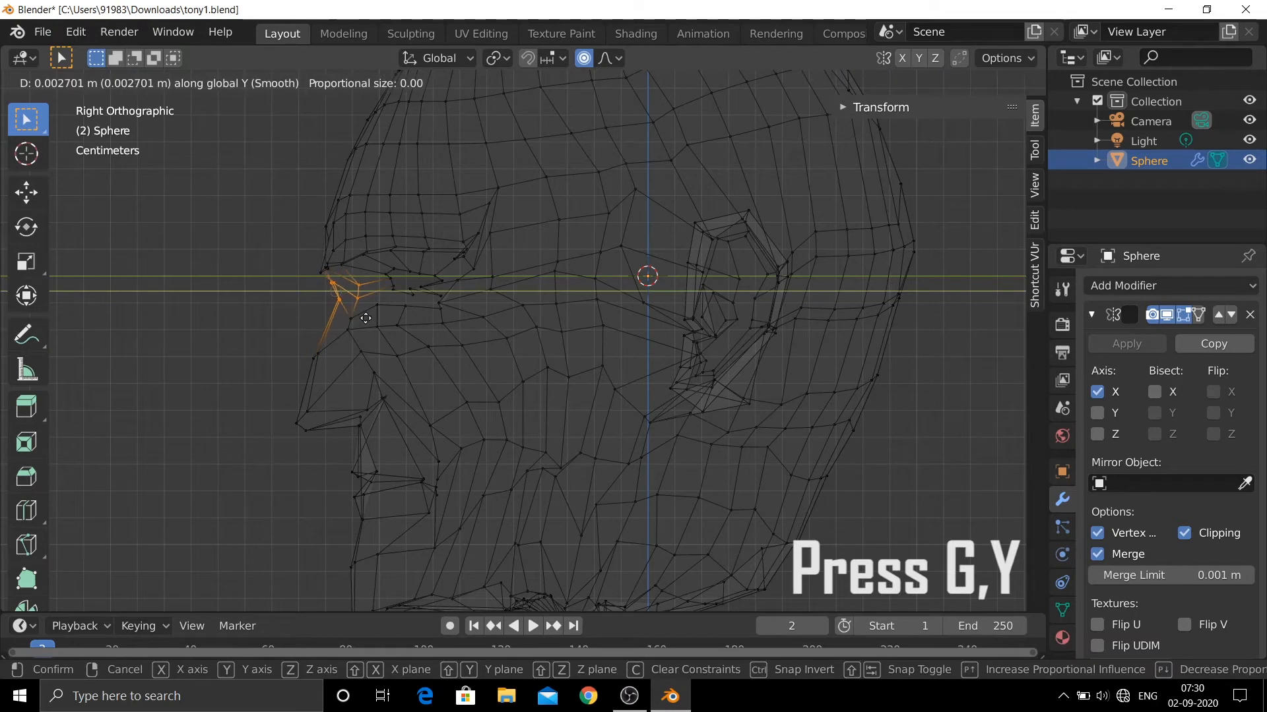
click(368, 318)
- Box-select the nose tip vertices, adjust them along Y, and raise them about 0.0028 m along Z
drag(287, 342, 396, 437)
key(g)
key(y)
click(329, 370)
scroll(220, 306, down, 2)
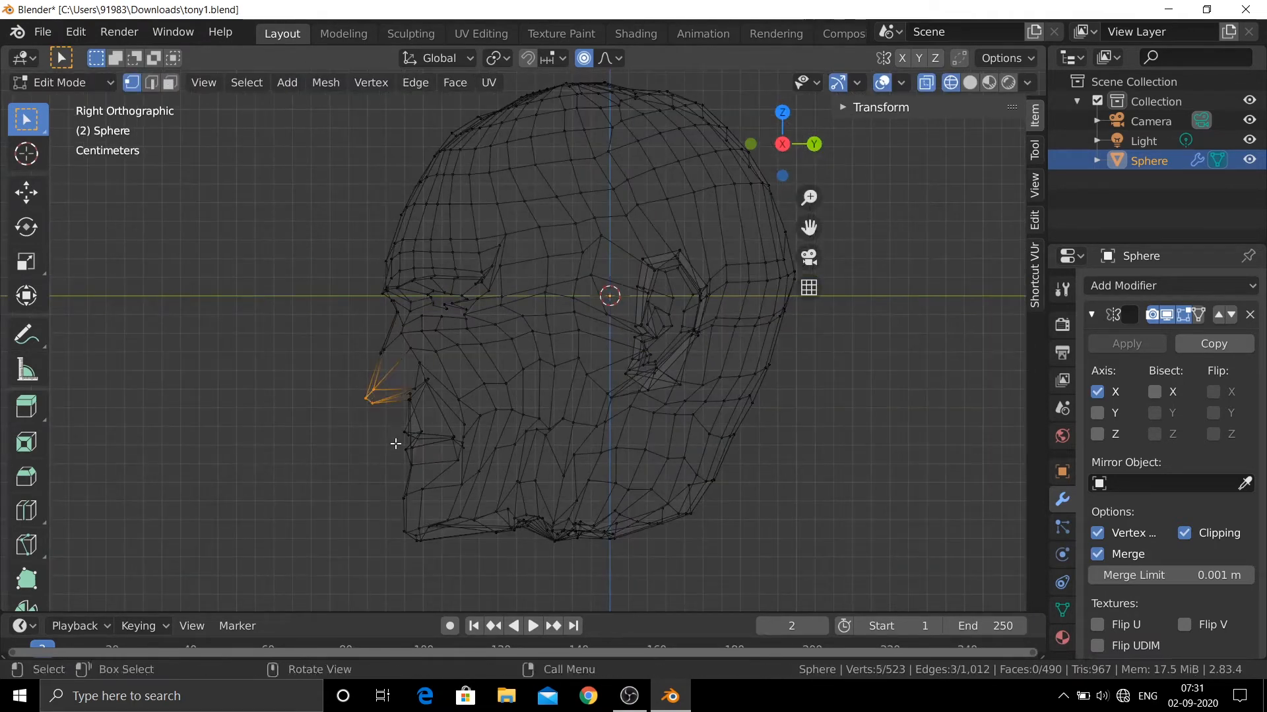
key(g)
key(z)
click(395, 440)
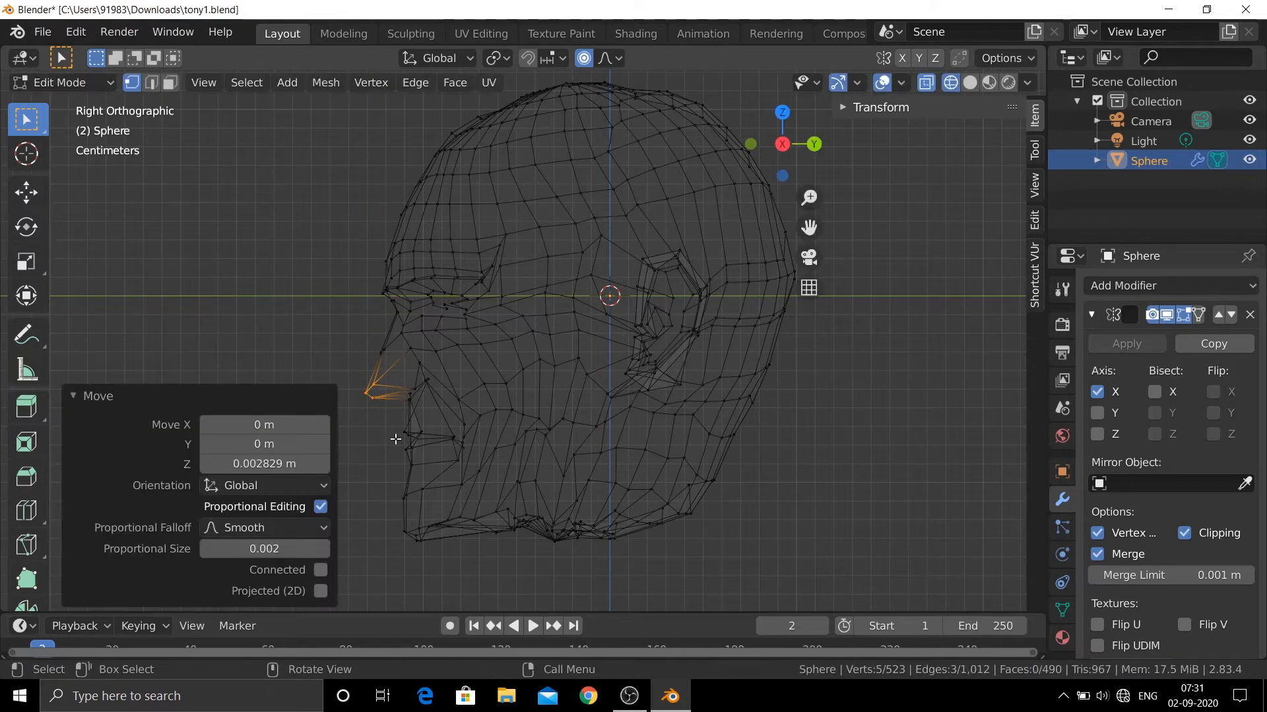
key(g)
key(y)
click(398, 439)
- Adjust the vertices on the nose ridge above the tip along Y, and return to solid shading
click(384, 352)
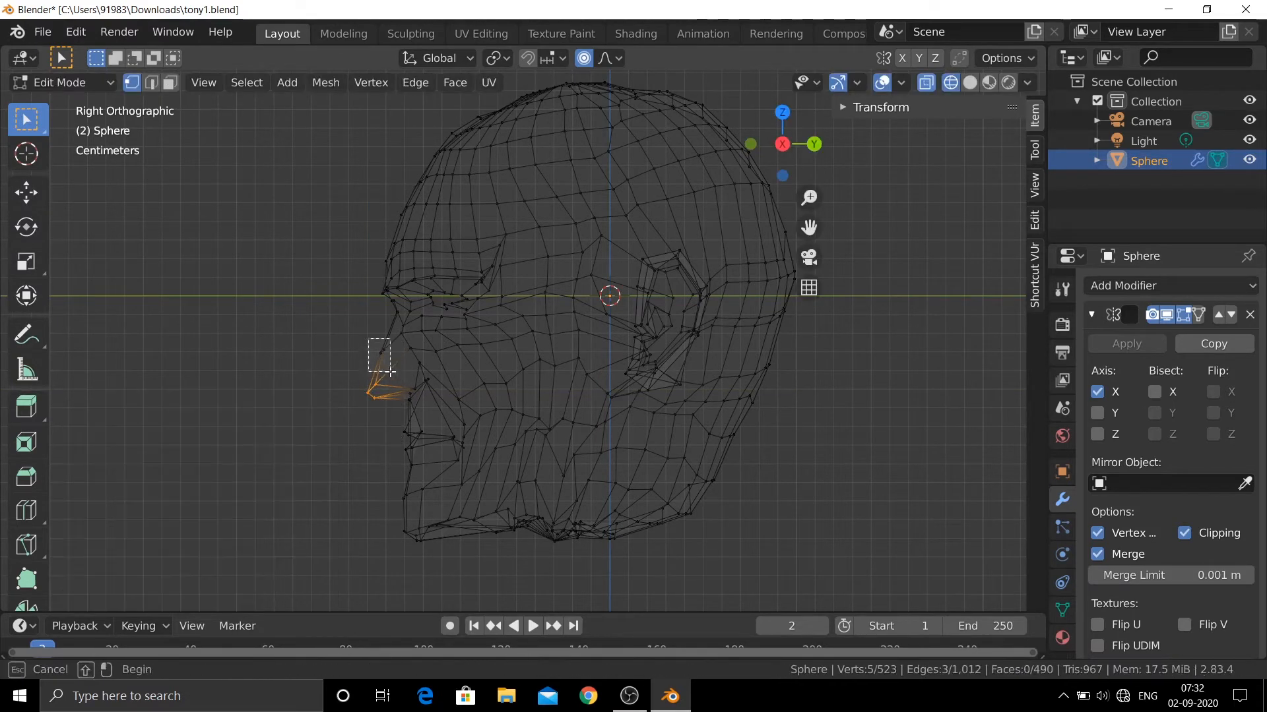
key(g)
key(y)
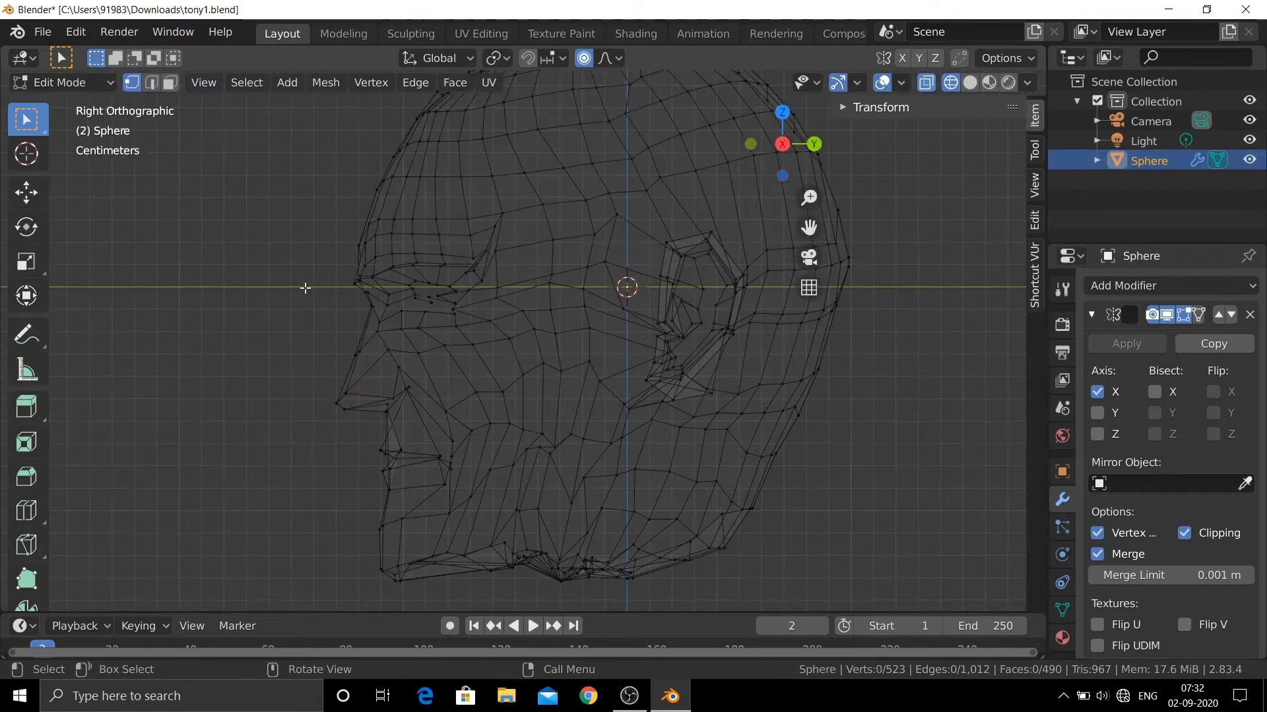
scroll(306, 286, down, 2)
click(970, 82)
middle_drag(683, 390, 795, 384)
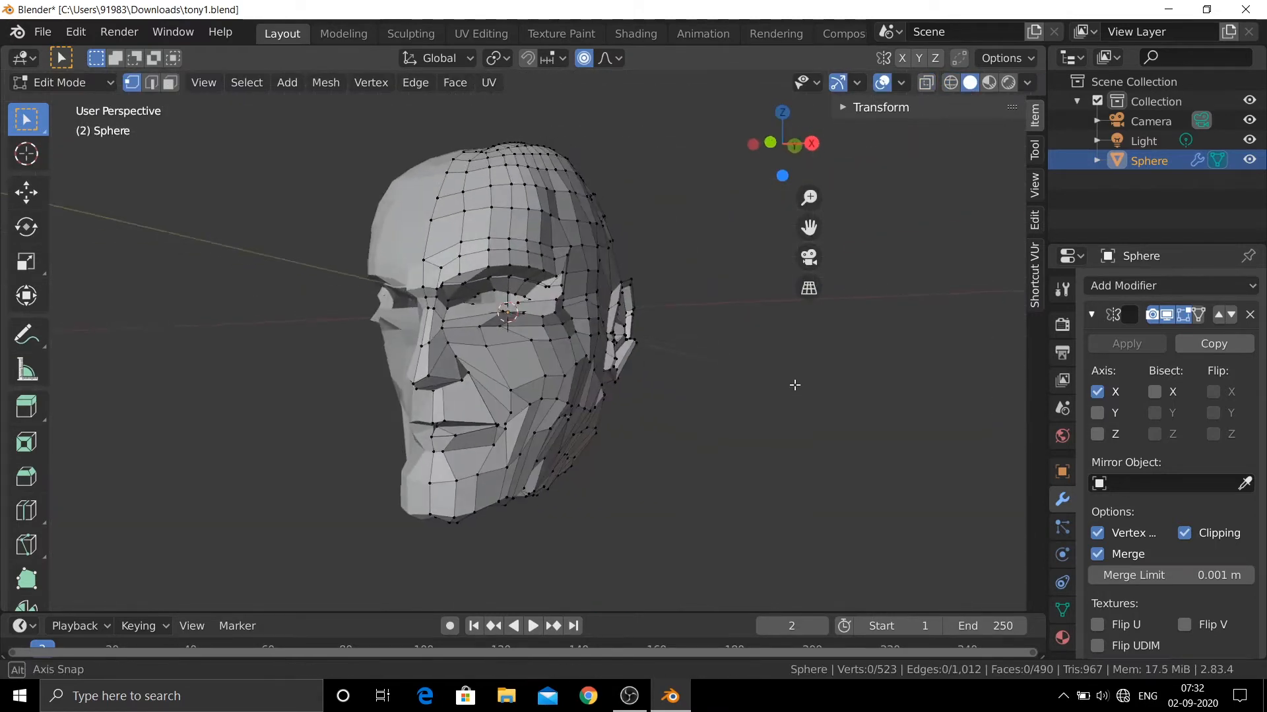
- Box-select the lower cheek and jaw vertices through the mesh in the front view and move them along X
key(KP_1)
key(b)
drag(541, 404, 541, 403)
click(950, 82)
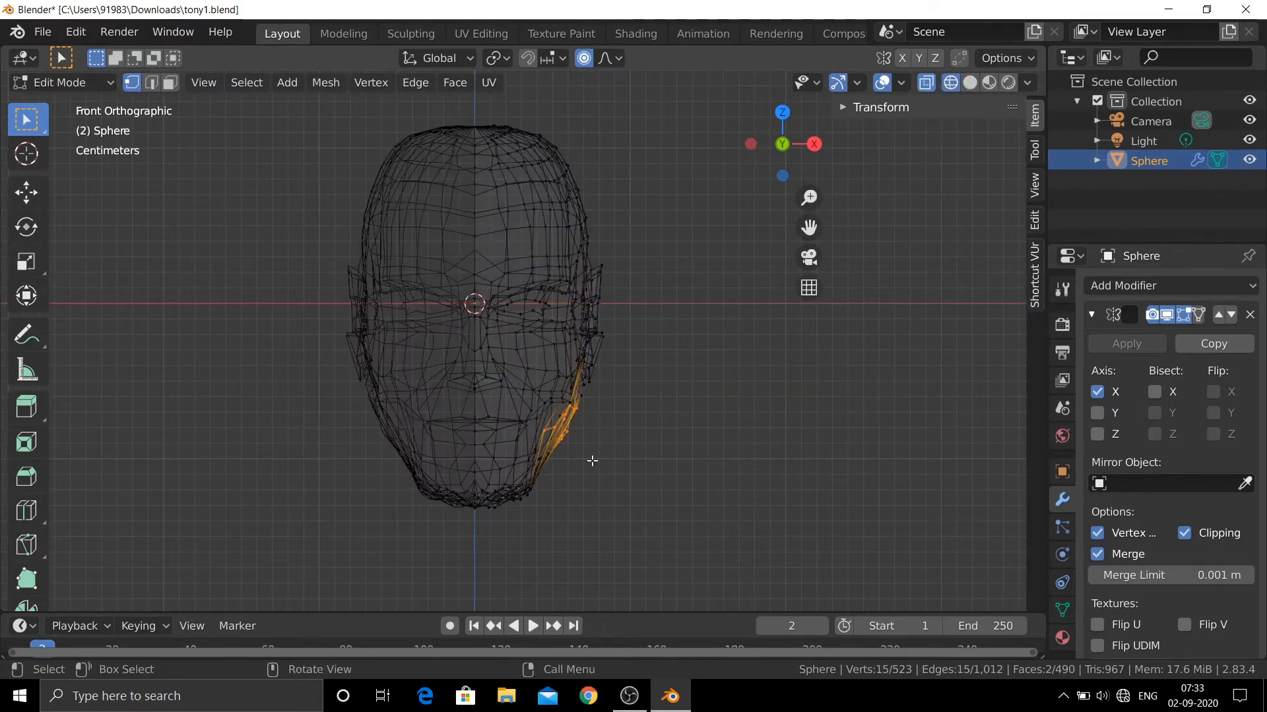
drag(591, 456, 540, 413)
click(970, 83)
key(g)
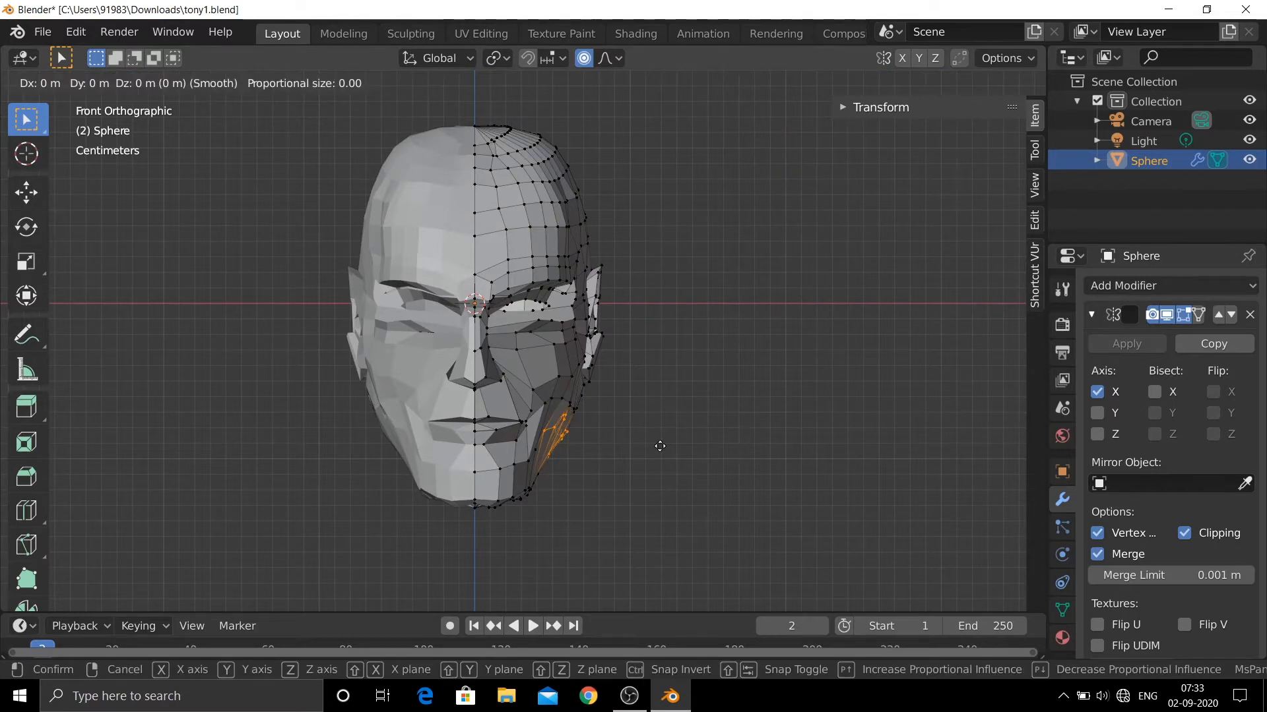
key(x)
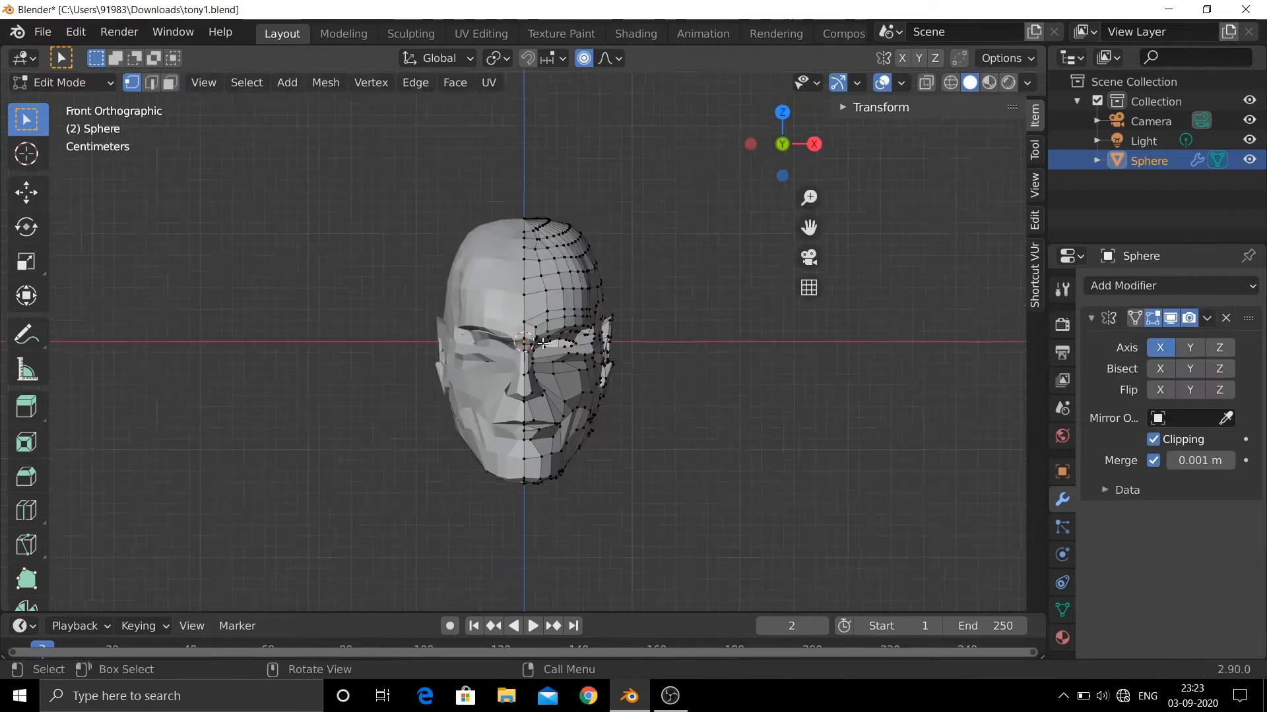
- Switch to Object Mode, add a UV sphere, and move it about 1.27 m along X to stand beside the head
key(Tab)
scroll(710, 370, down, 3)
click(710, 370)
key(shift+a)
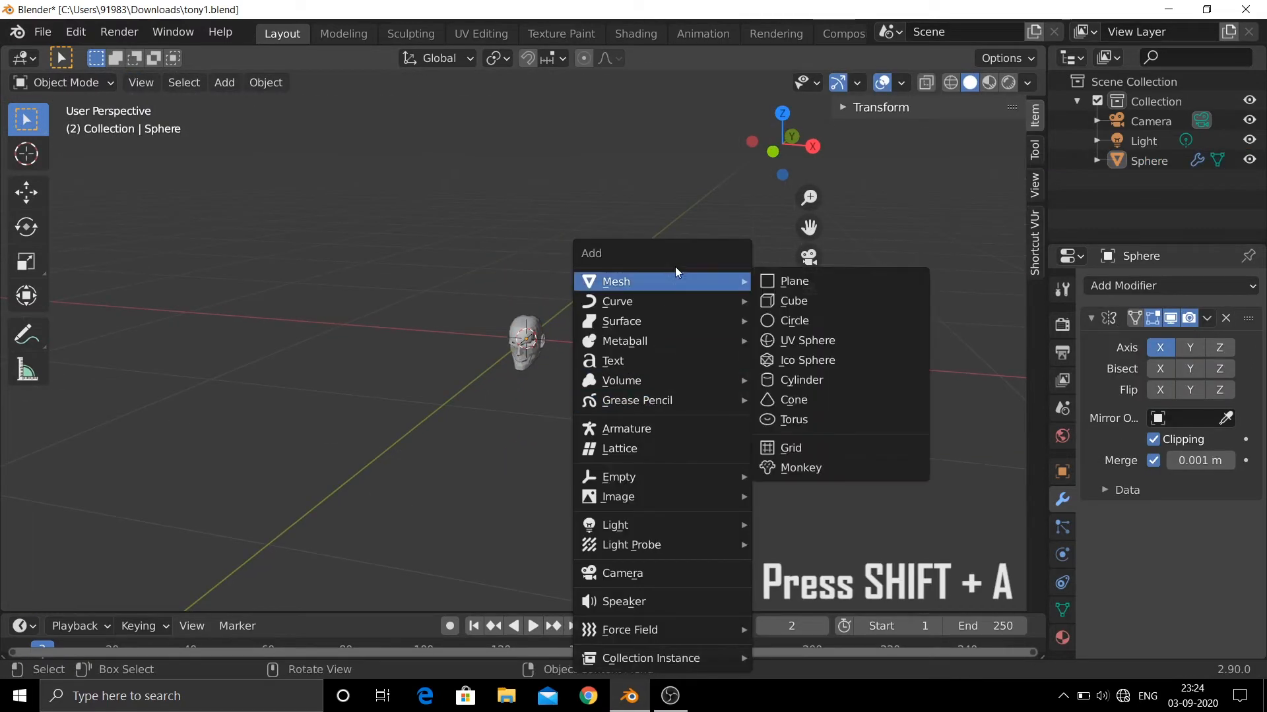
click(811, 340)
key(g)
click(742, 343)
- Scale the new sphere down to roughly eyeball size and bring it closer to the head
key(s)
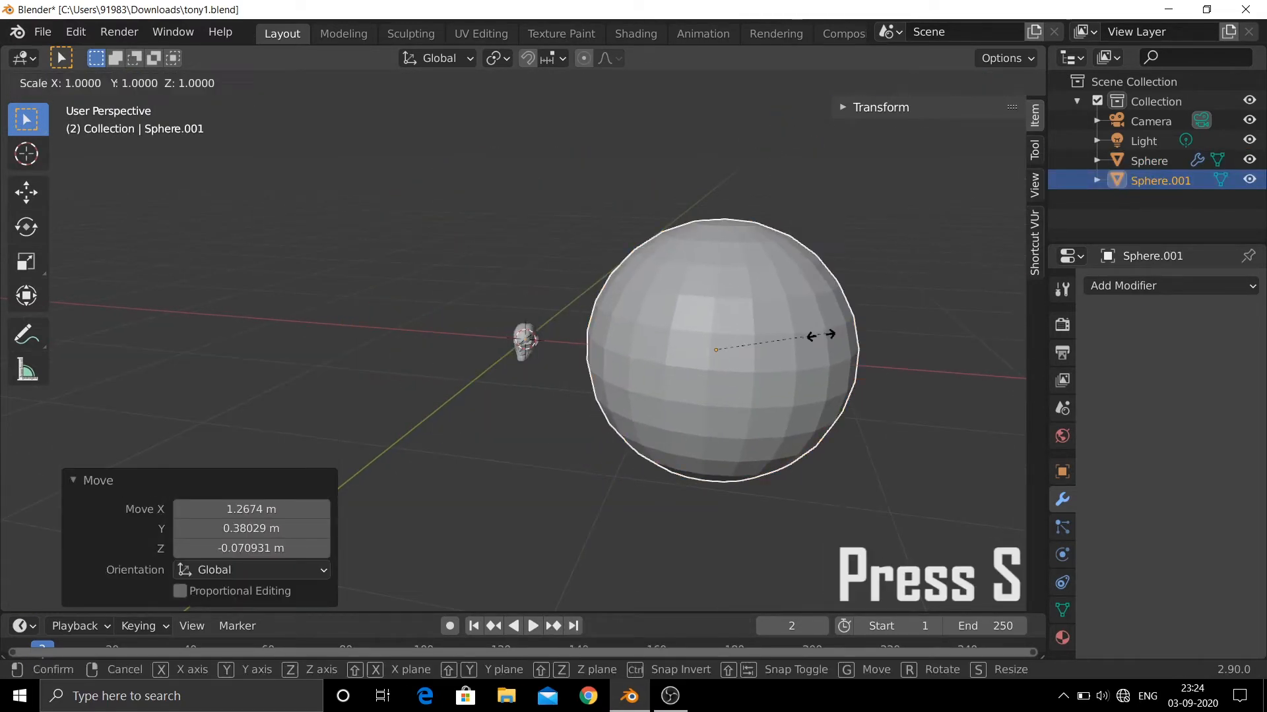
click(715, 348)
key(g)
click(579, 335)
scroll(572, 396, up, 8)
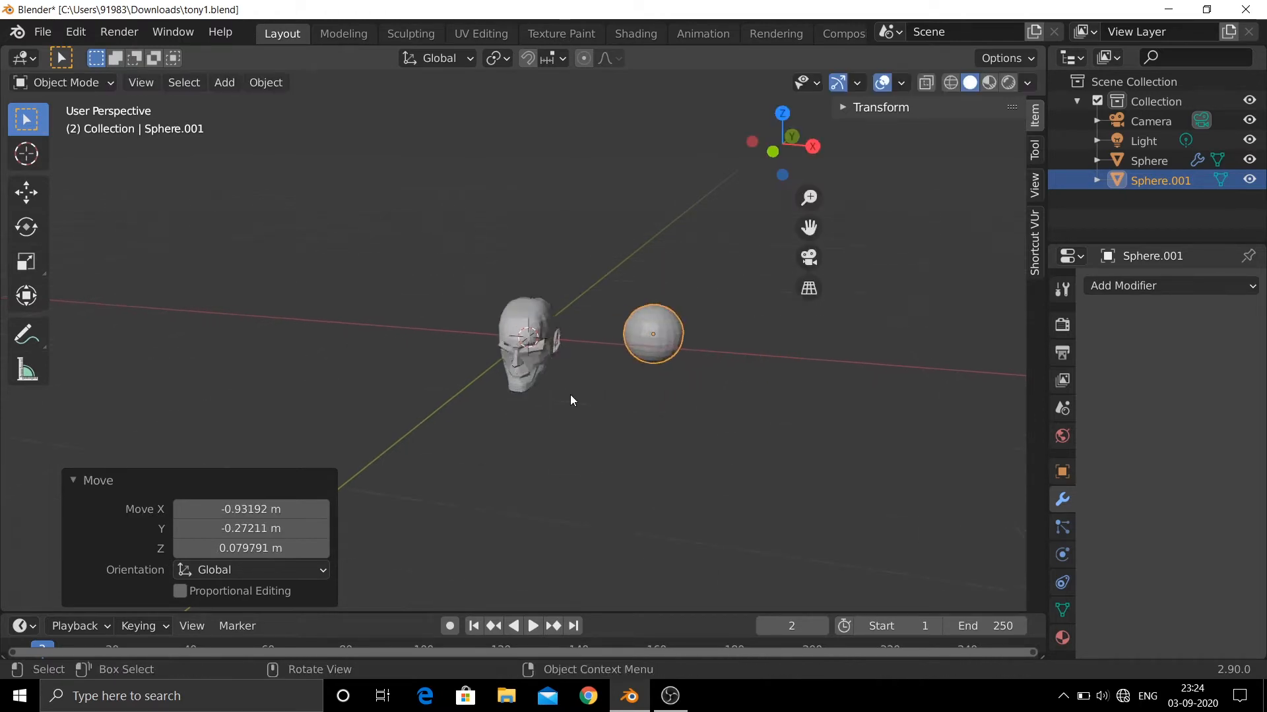
key(s)
click(835, 330)
key(g)
click(730, 381)
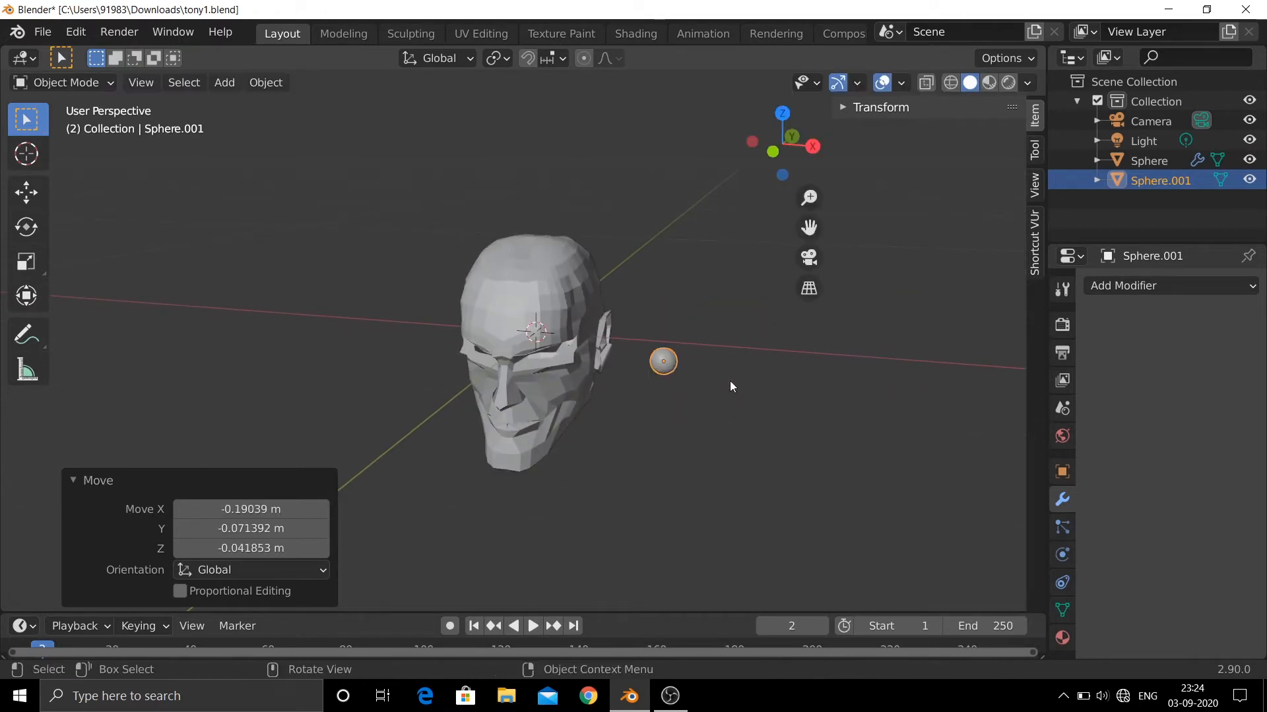
- Raise the small sphere about 0.055 m, and shift it farther out from the ear by about 0.046 m along X
scroll(729, 382, up, 5)
key(g)
click(826, 343)
shift+middle_drag(825, 343, 595, 396)
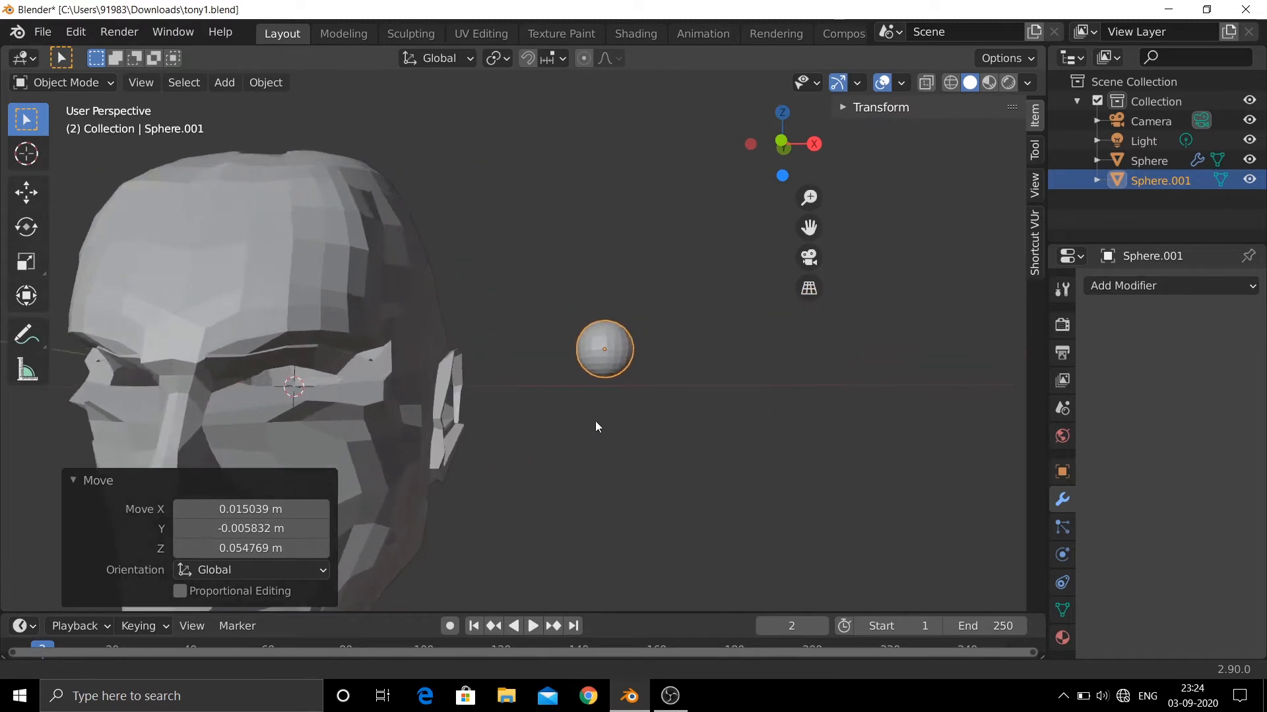
scroll(595, 418, down, 1)
key(g)
click(672, 371)
- Enter Edit Mode on the small sphere and select the ring of vertices around its front centre
scroll(726, 380, up, 4)
shift+middle_drag(818, 397, 479, 437)
scroll(683, 410, up, 5)
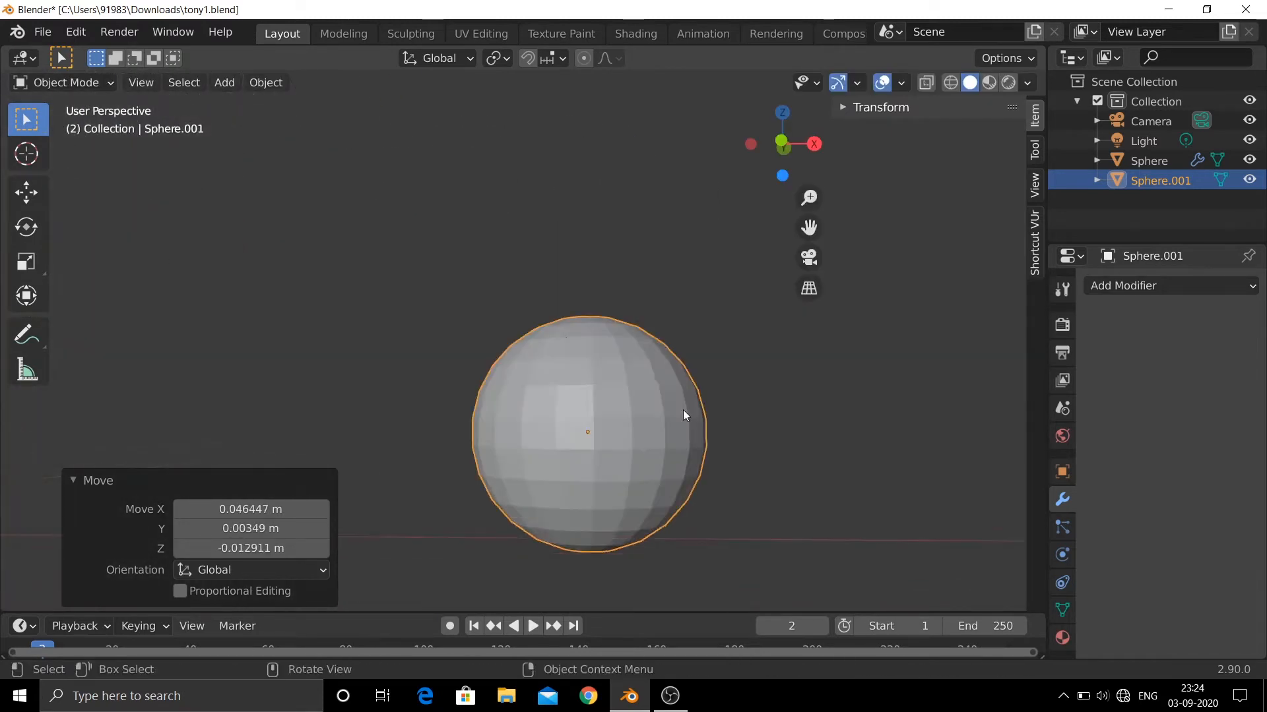
key(Tab)
shift+middle_drag(610, 471, 473, 401)
click(506, 358)
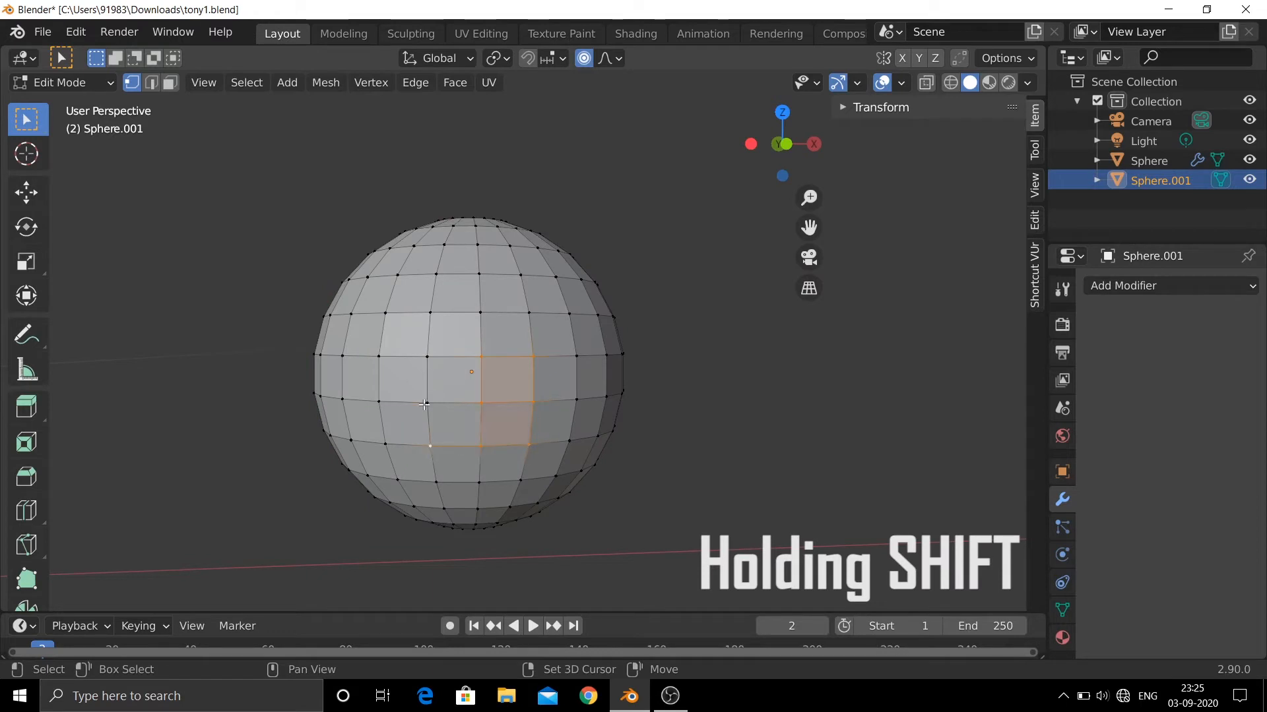
right_click(433, 357)
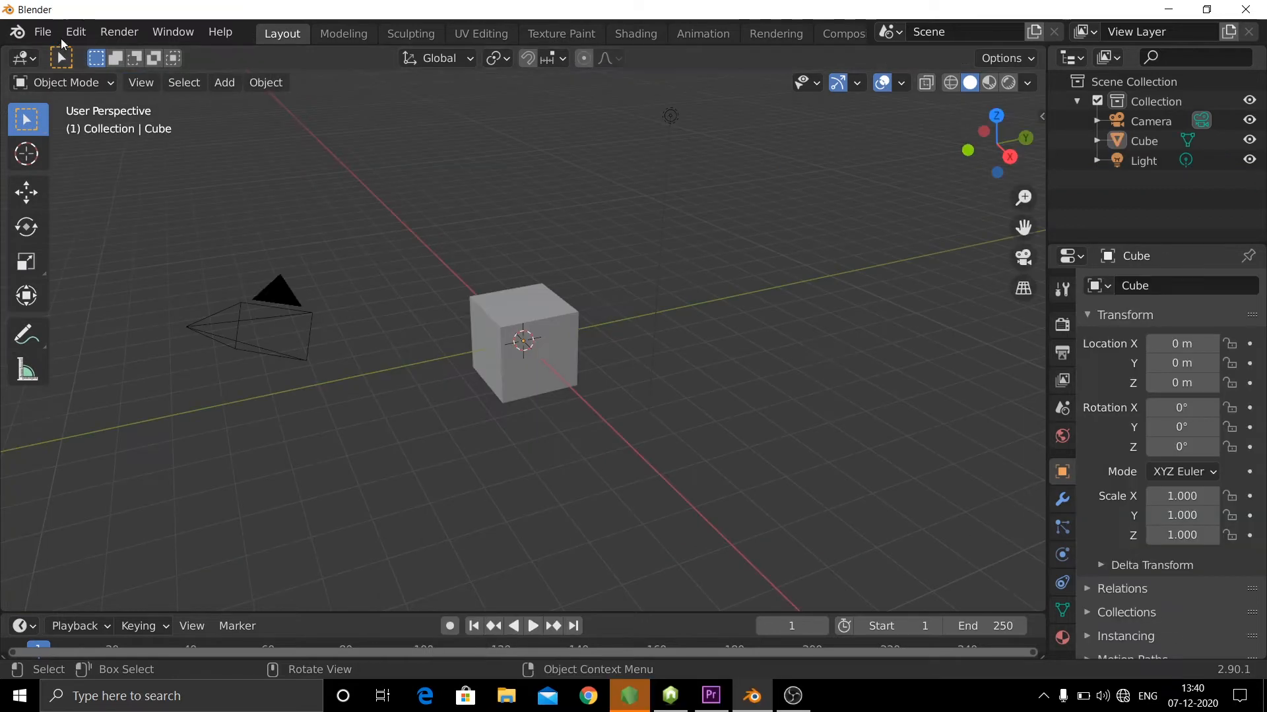
- Enable the Mesh: LoopTools add-on in the preferences and save the preferences
click(76, 31)
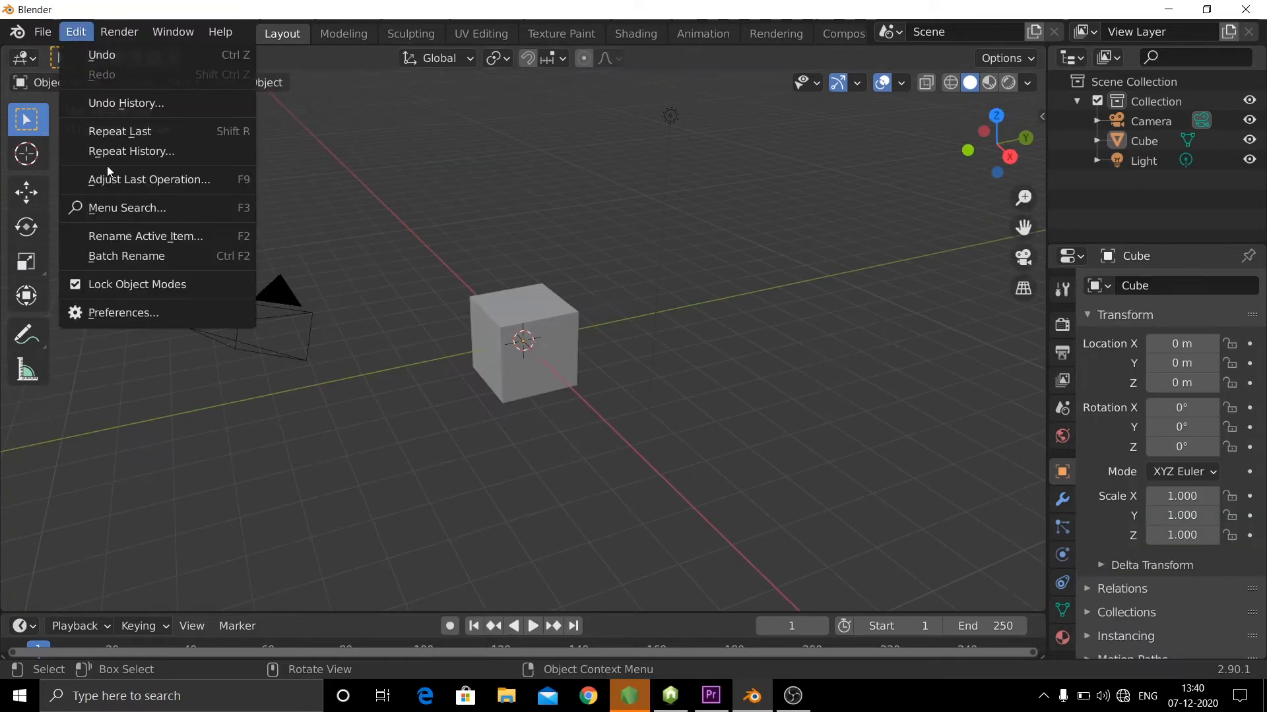
click(126, 313)
scroll(395, 330, down, 5)
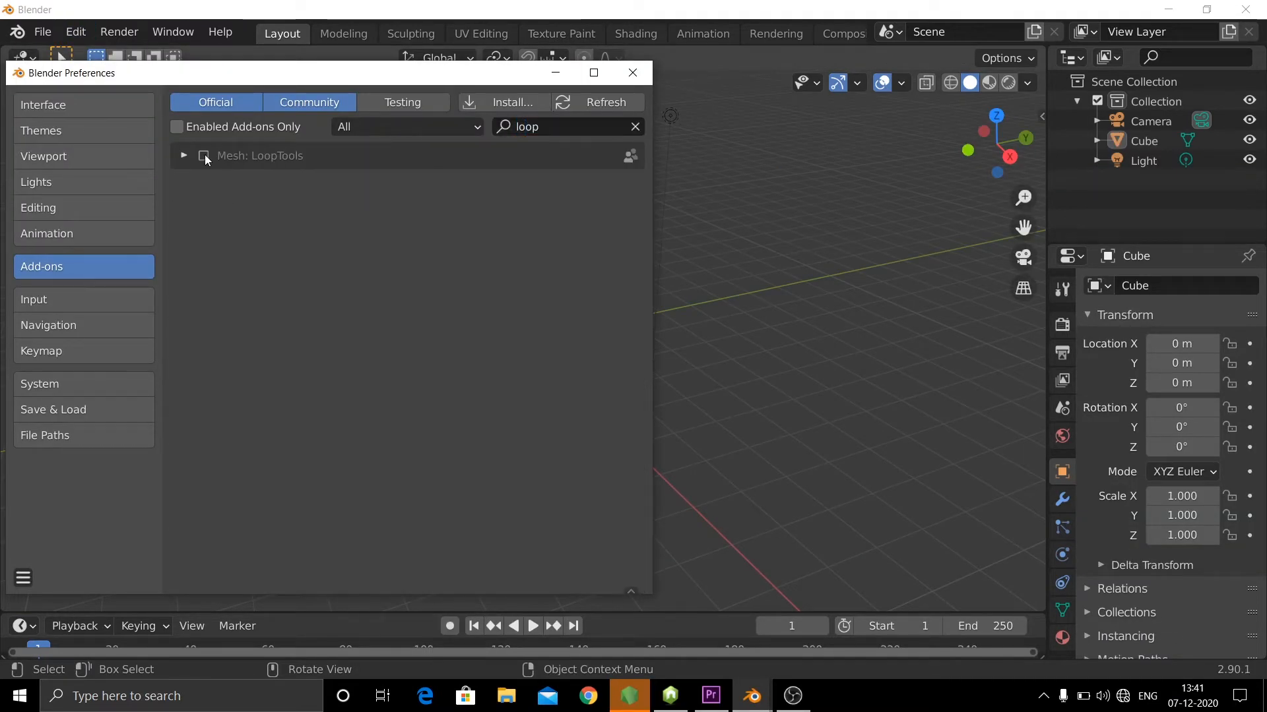
click(204, 156)
click(23, 578)
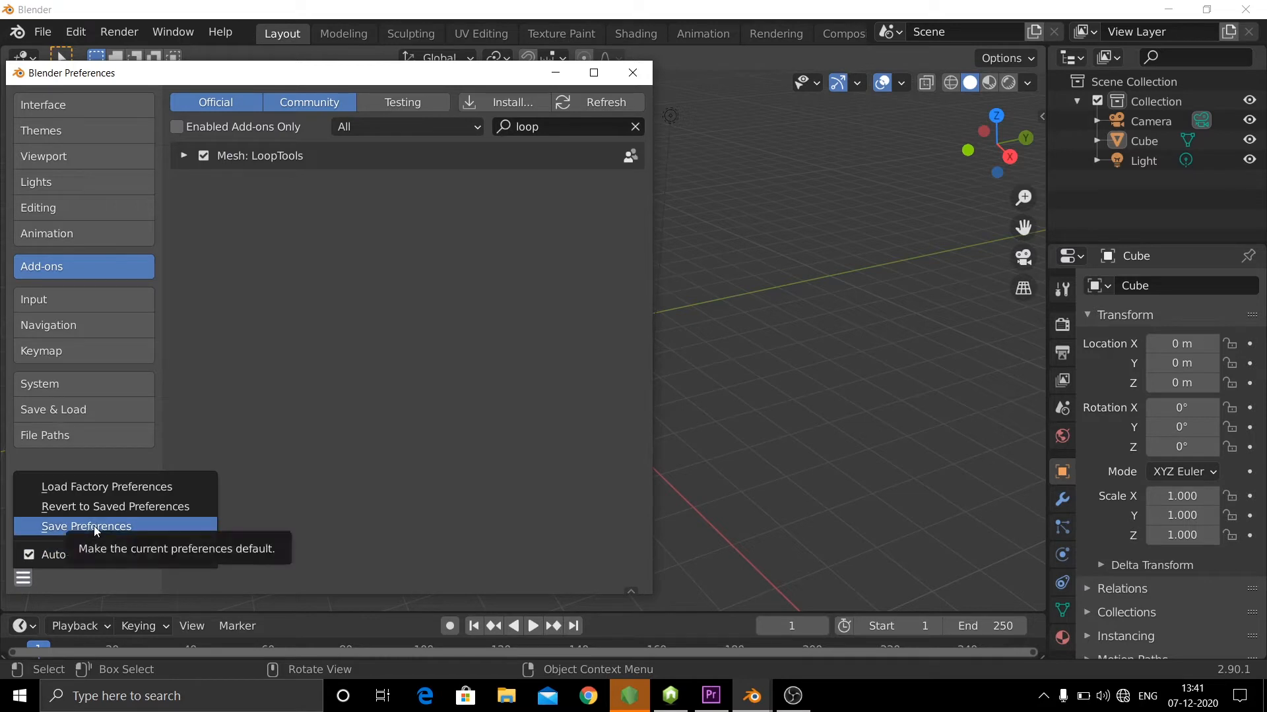
click(80, 526)
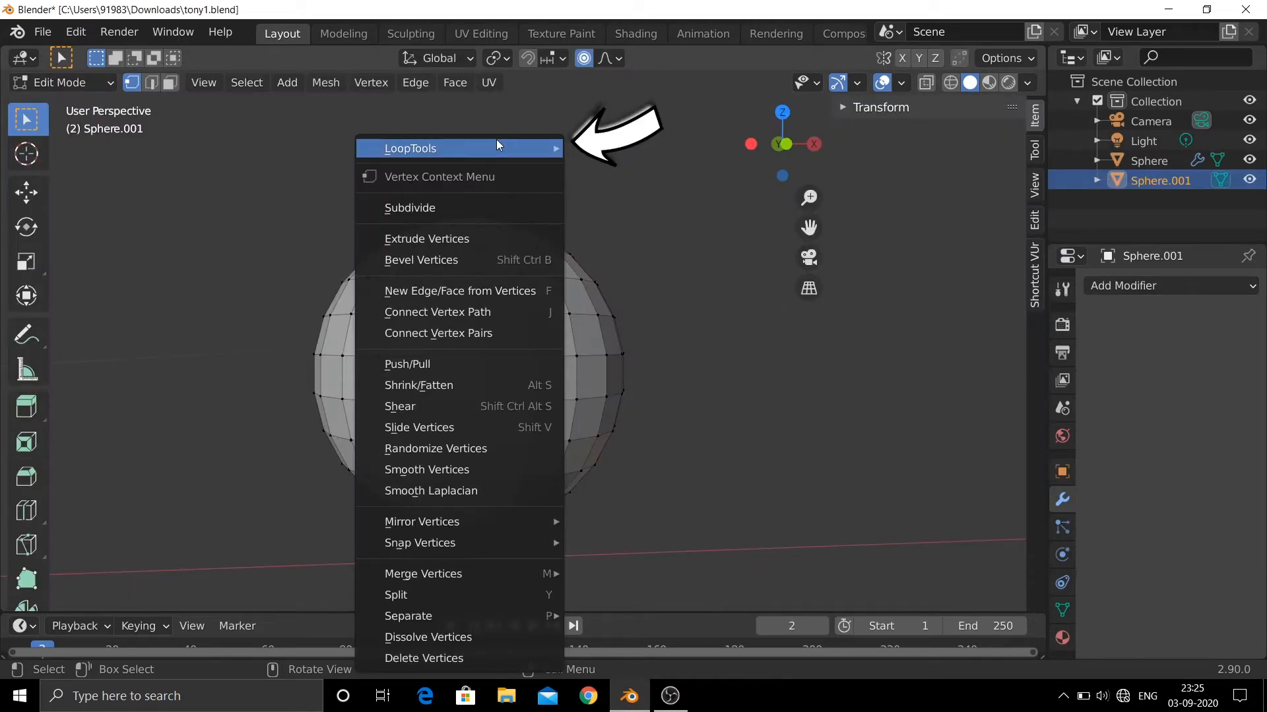
- Round the selected vertex ring on the small sphere with LoopTools Circle and clear the selection
mouse_move(496, 145)
click(621, 168)
middle_drag(502, 396, 508, 409)
key(alt+a)
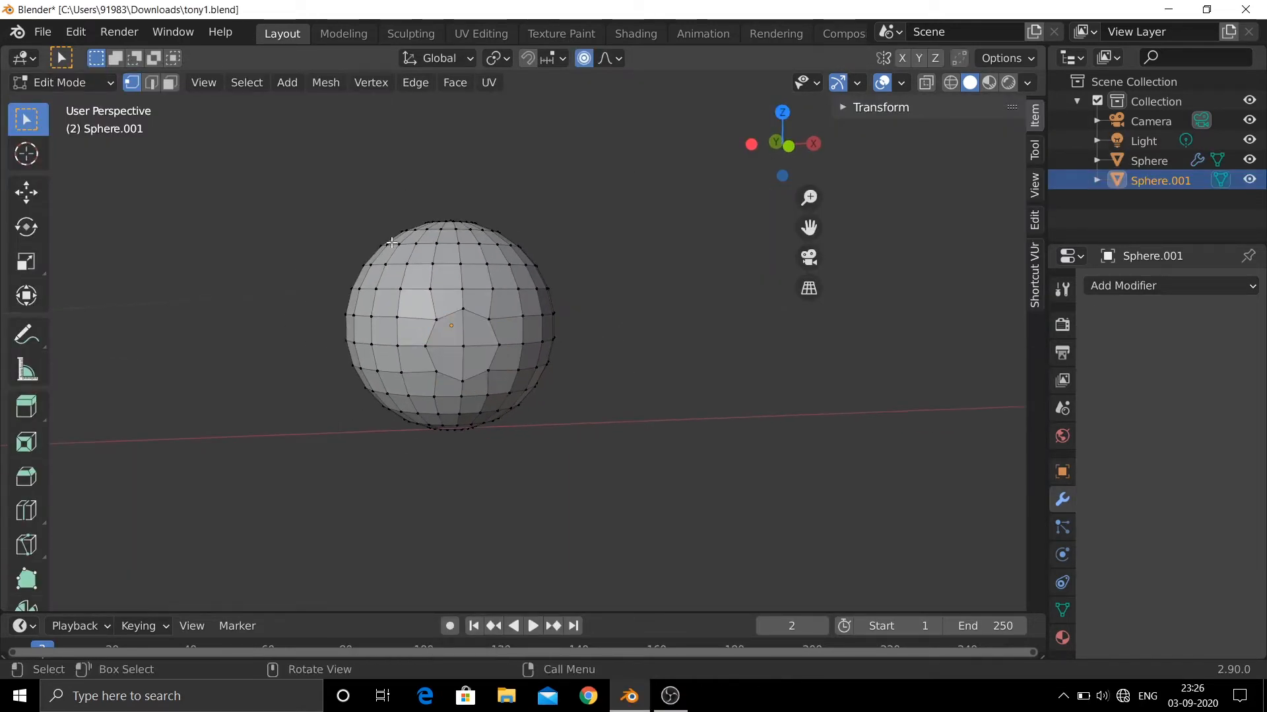
- Box-select the whole visible side of the small sphere and subdivide it
drag(323, 180, 585, 520)
right_click(537, 298)
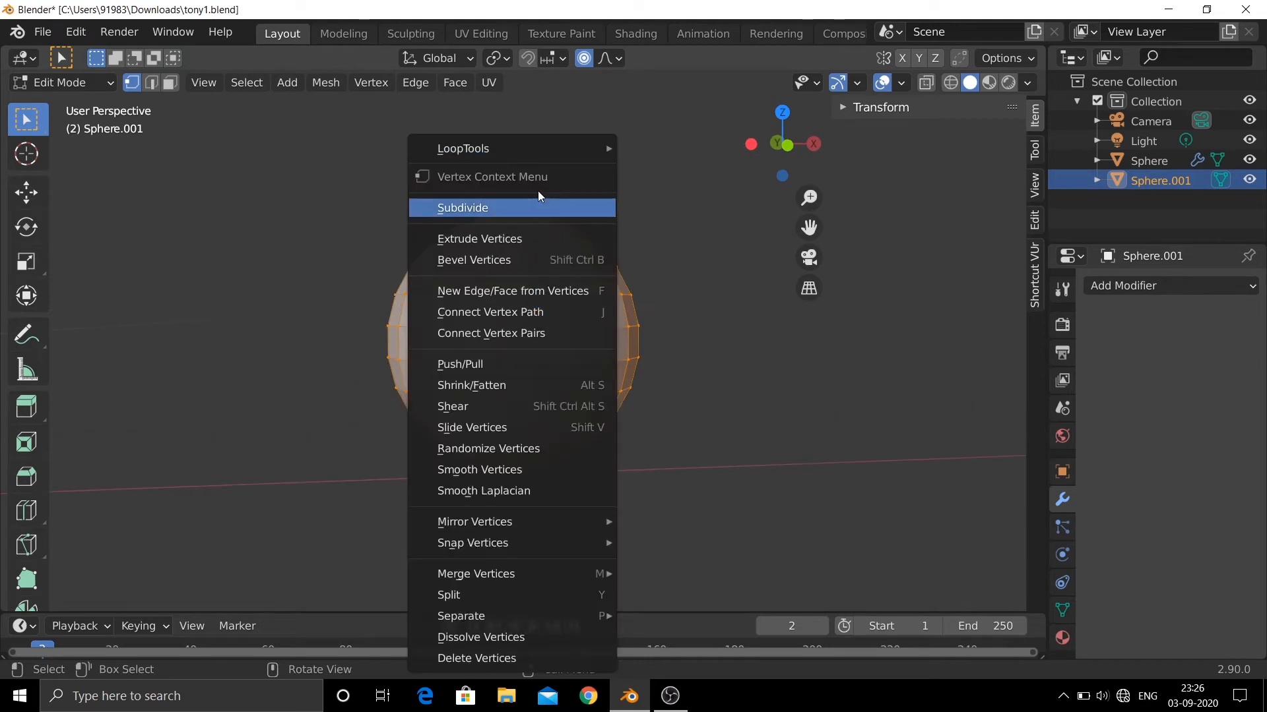
click(540, 203)
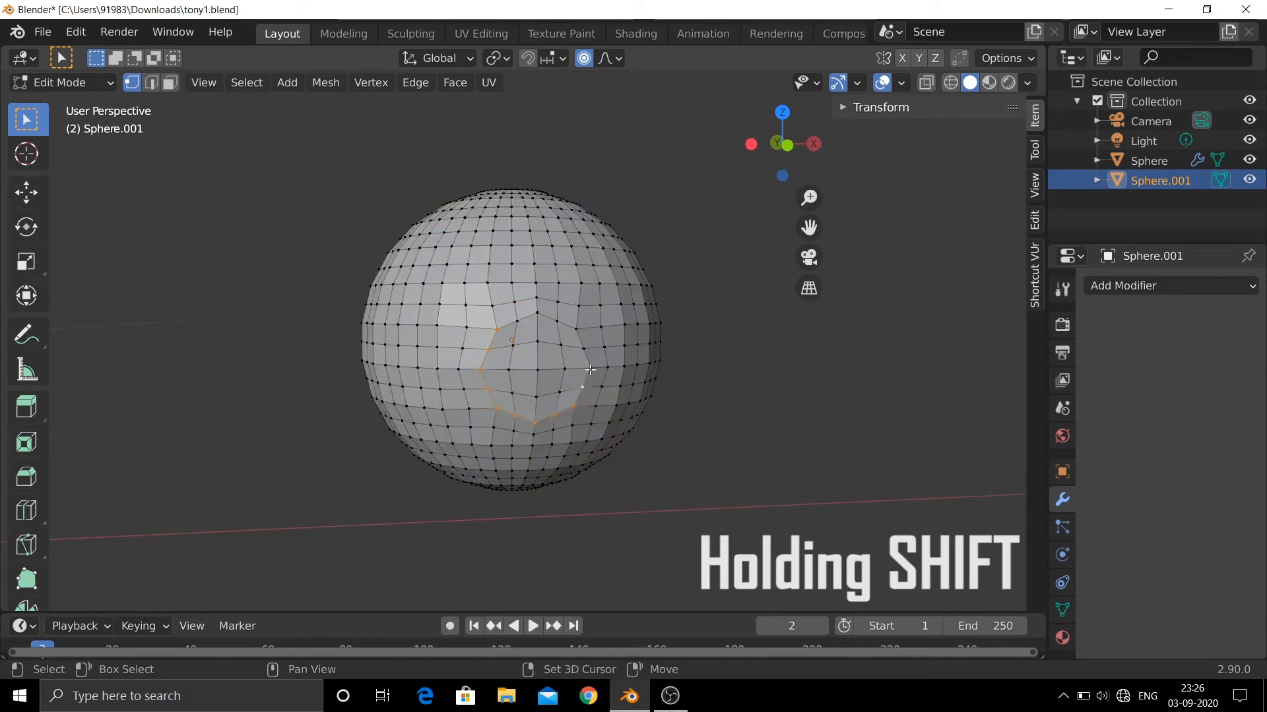
- Select the outer vertex ring around the sphere's front centre and round it with LoopTools Circle
right_click(535, 316)
mouse_move(560, 148)
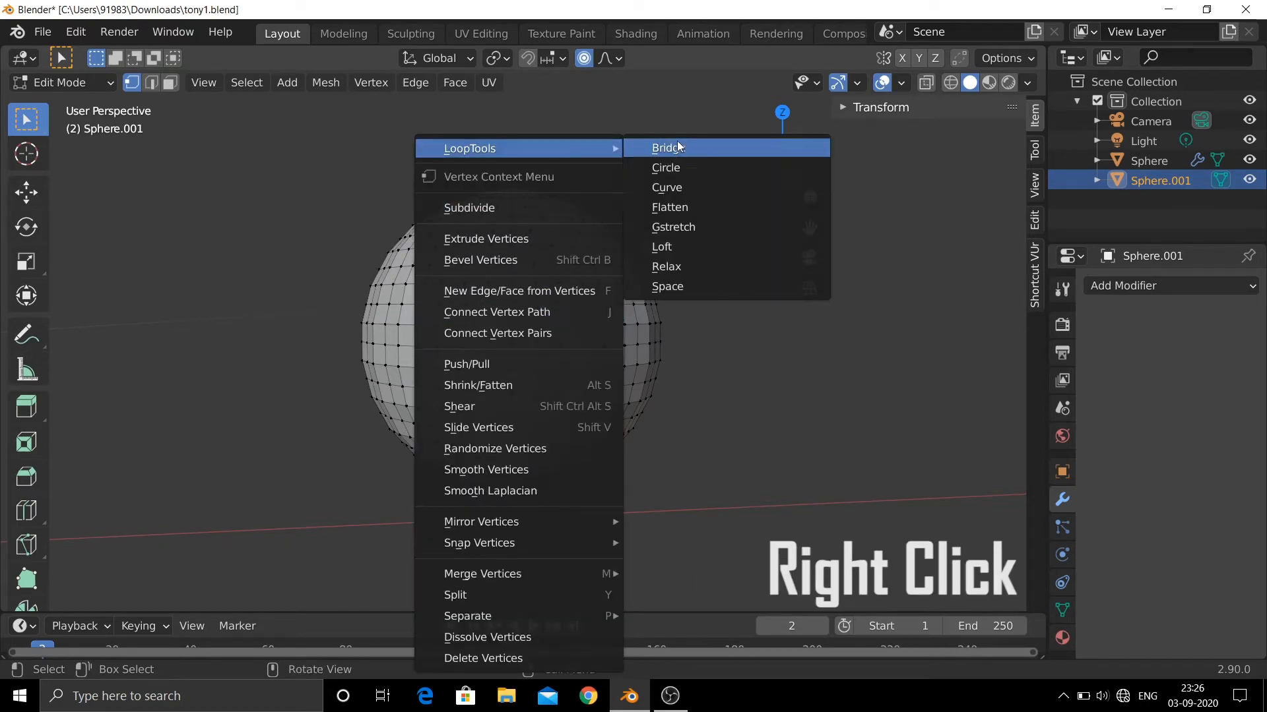
click(699, 176)
scroll(613, 390, up, 5)
middle_drag(613, 390, 598, 414)
click(694, 397)
- Select the inner vertex ring at the front centre, subdivide it with one cut, and round it with LoopTools Circle
scroll(444, 409, down, 2)
click(474, 379)
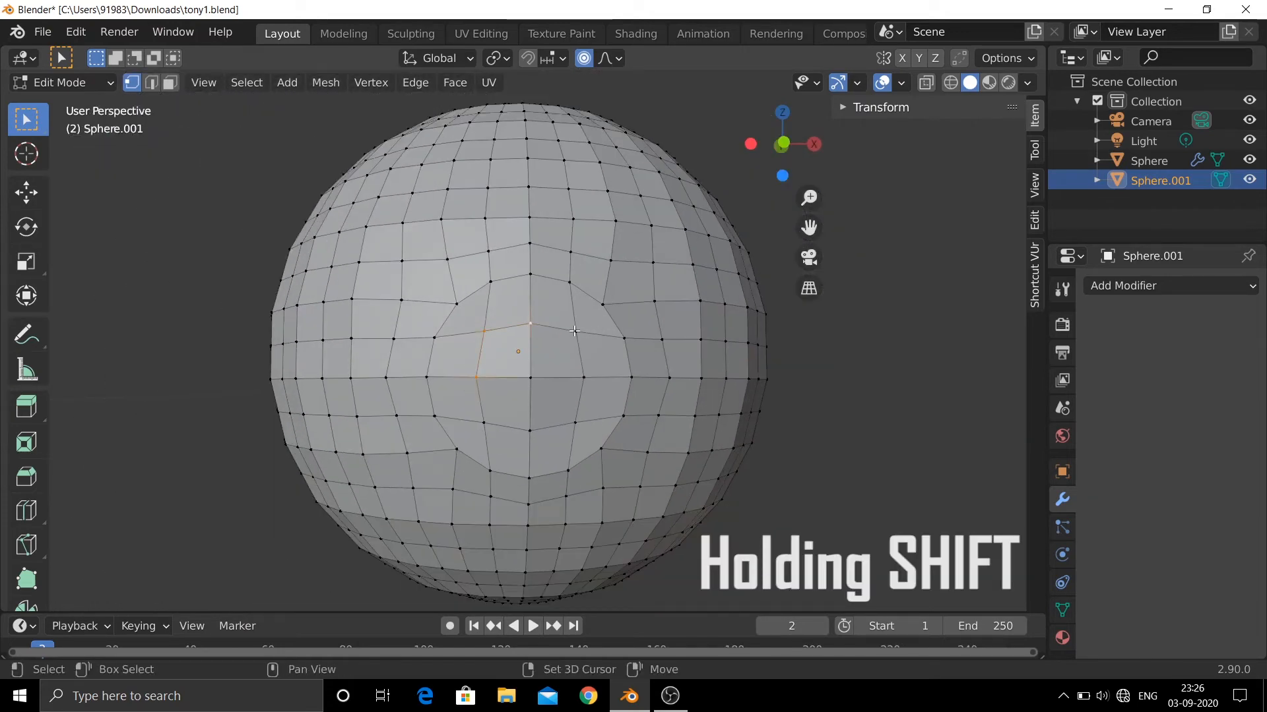
right_click(548, 149)
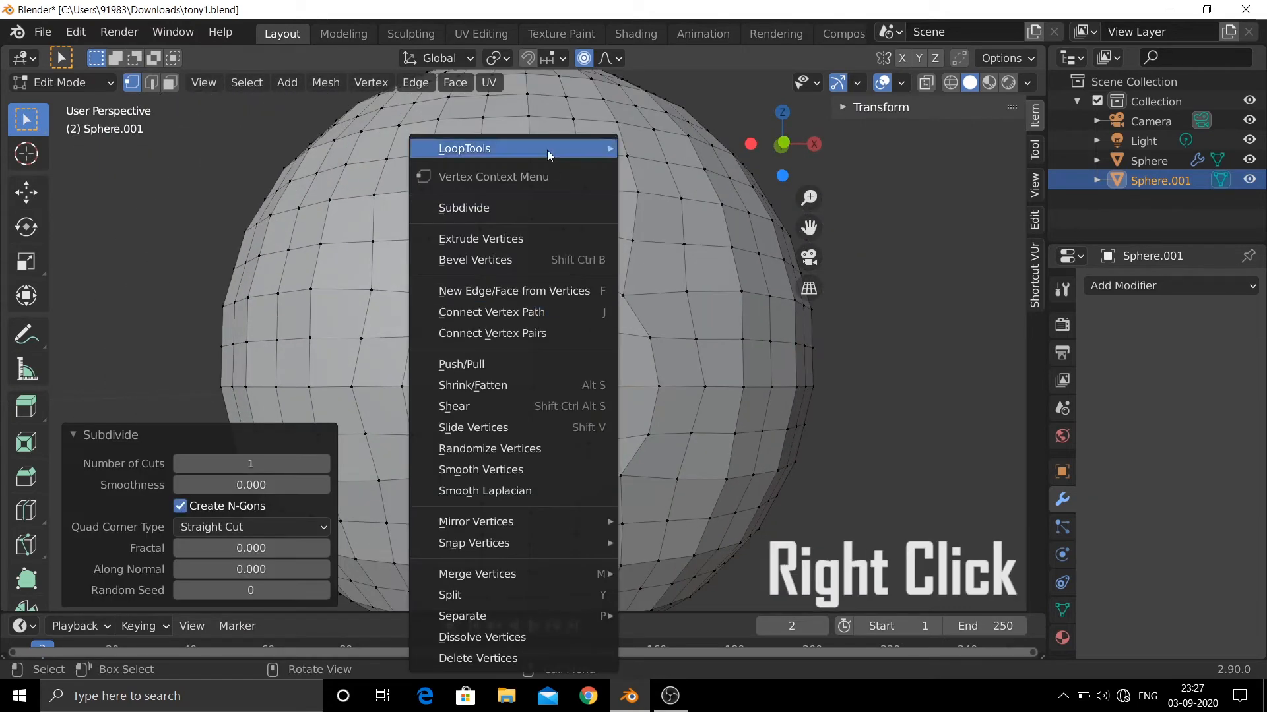
mouse_move(541, 145)
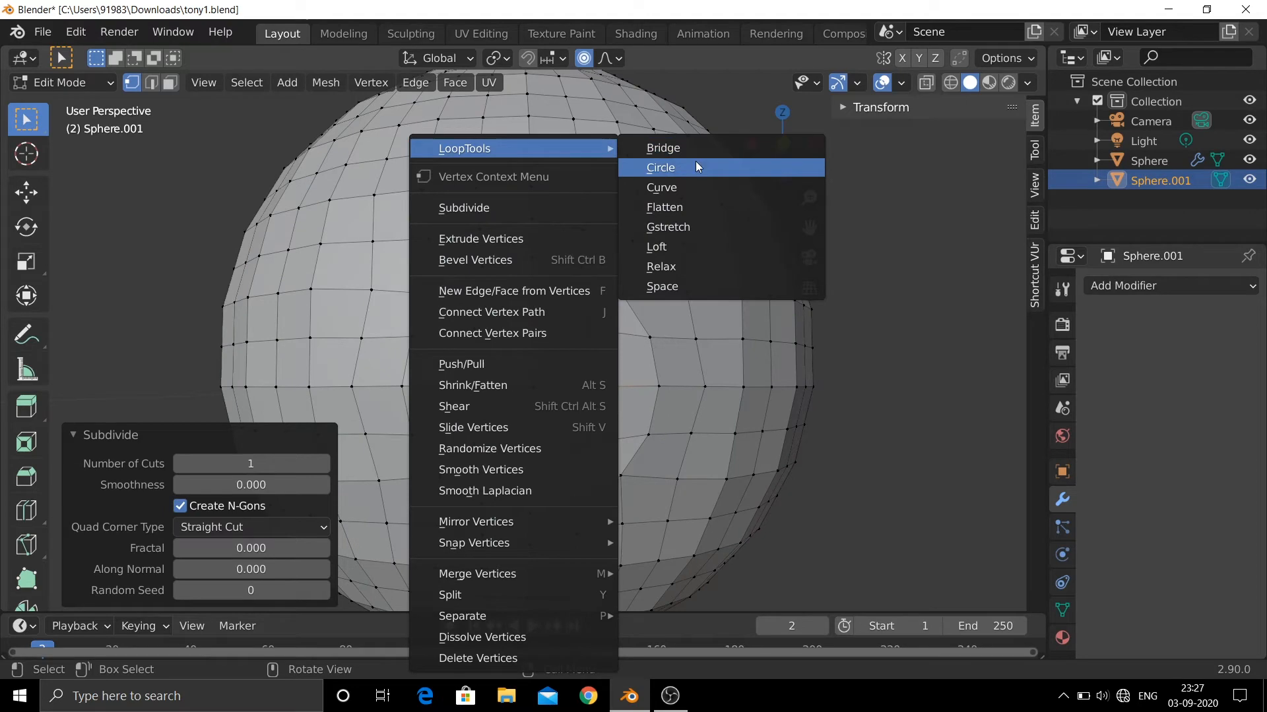
click(695, 161)
- Scale the inner circle down to a small pupil-sized ring
scroll(673, 264, down, 2)
key(s)
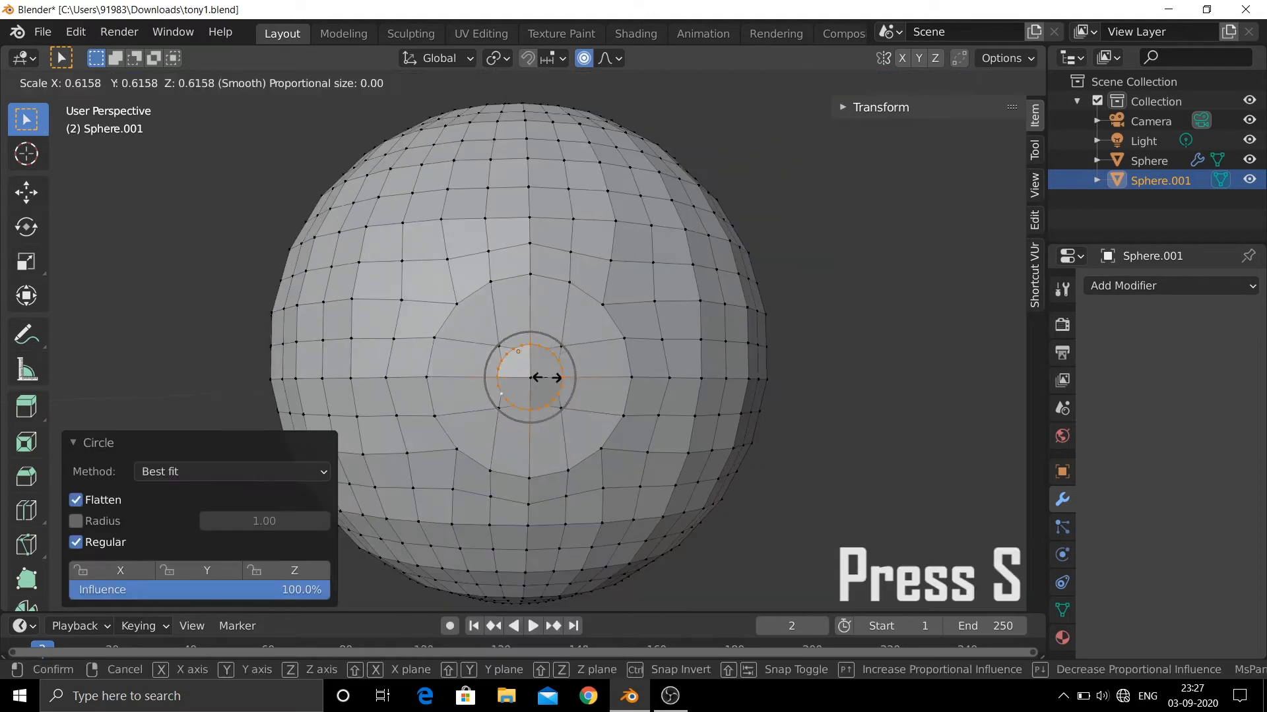
click(536, 396)
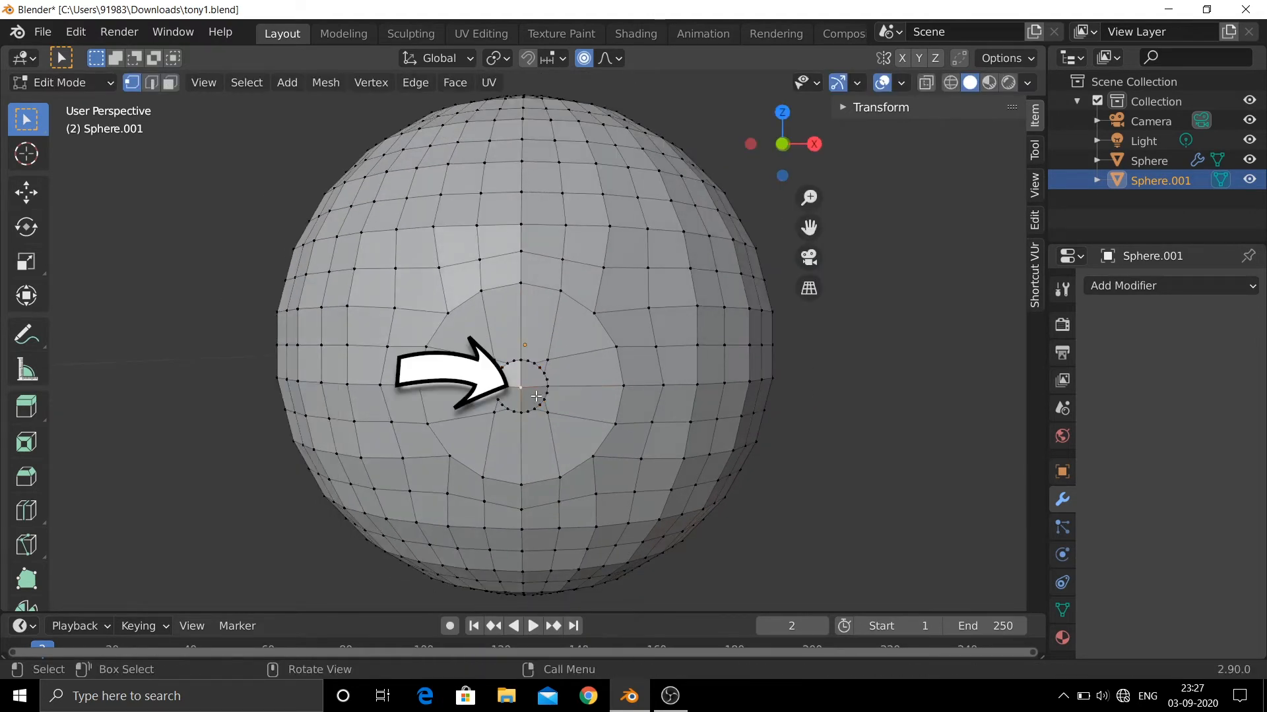
- Select the vertex at the centre of the pupil circle and push it inward along Y
middle_drag(537, 396, 390, 390)
key(g)
scroll(396, 386, up, 2)
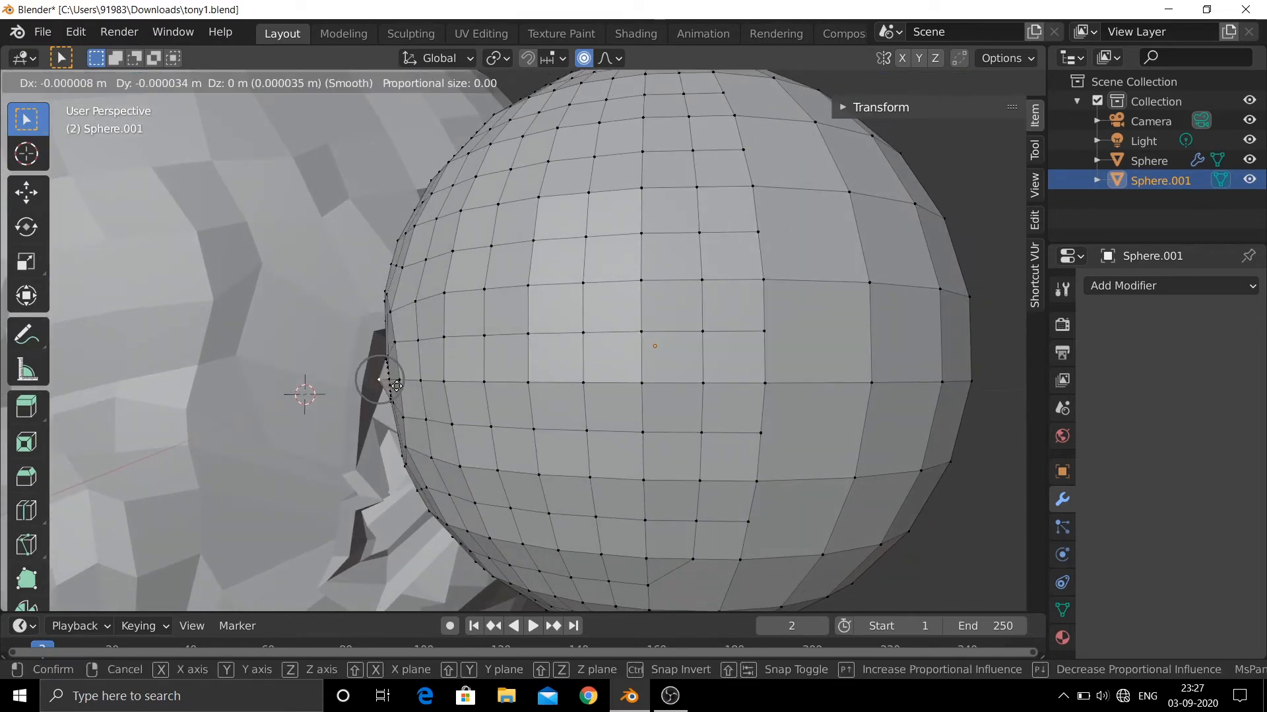
key(y)
click(419, 385)
- Select every vertex of the pupil circle and push the ring inward about 0.0007 m along Y
middle_drag(429, 393, 573, 417)
click(487, 359)
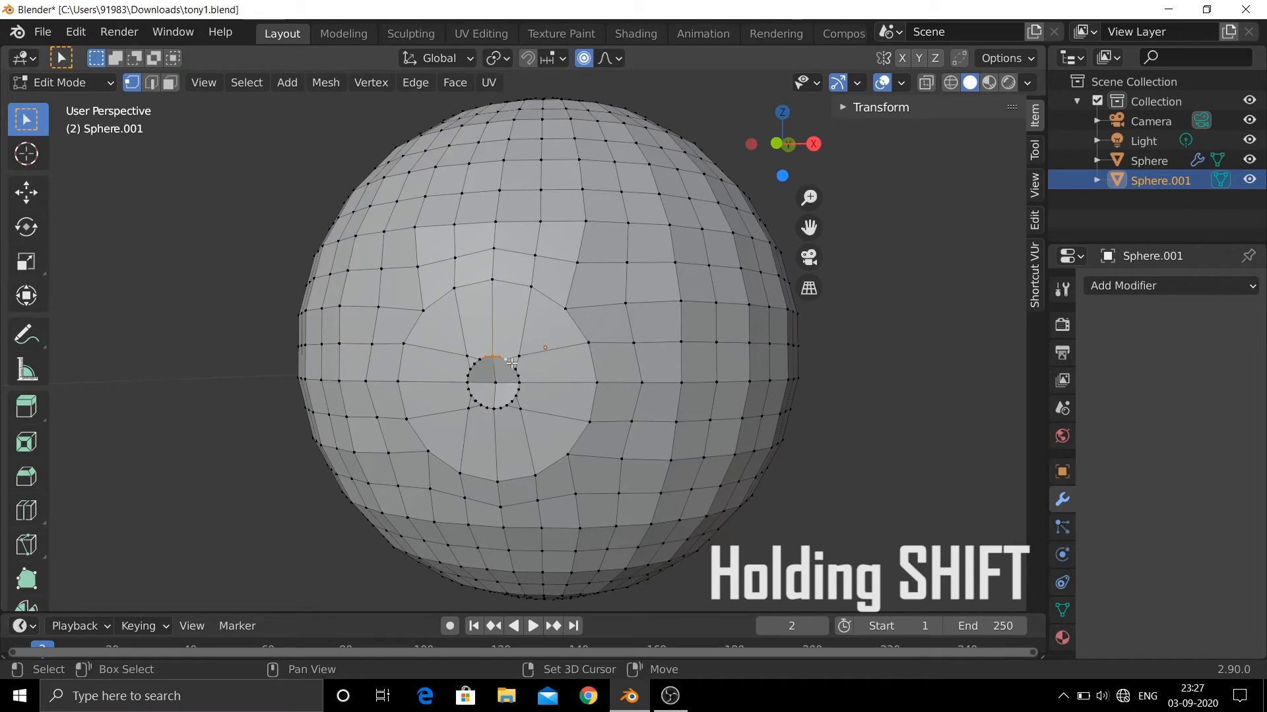
shift+click(511, 364)
shift+click(516, 370)
shift+click(517, 396)
shift+click(519, 390)
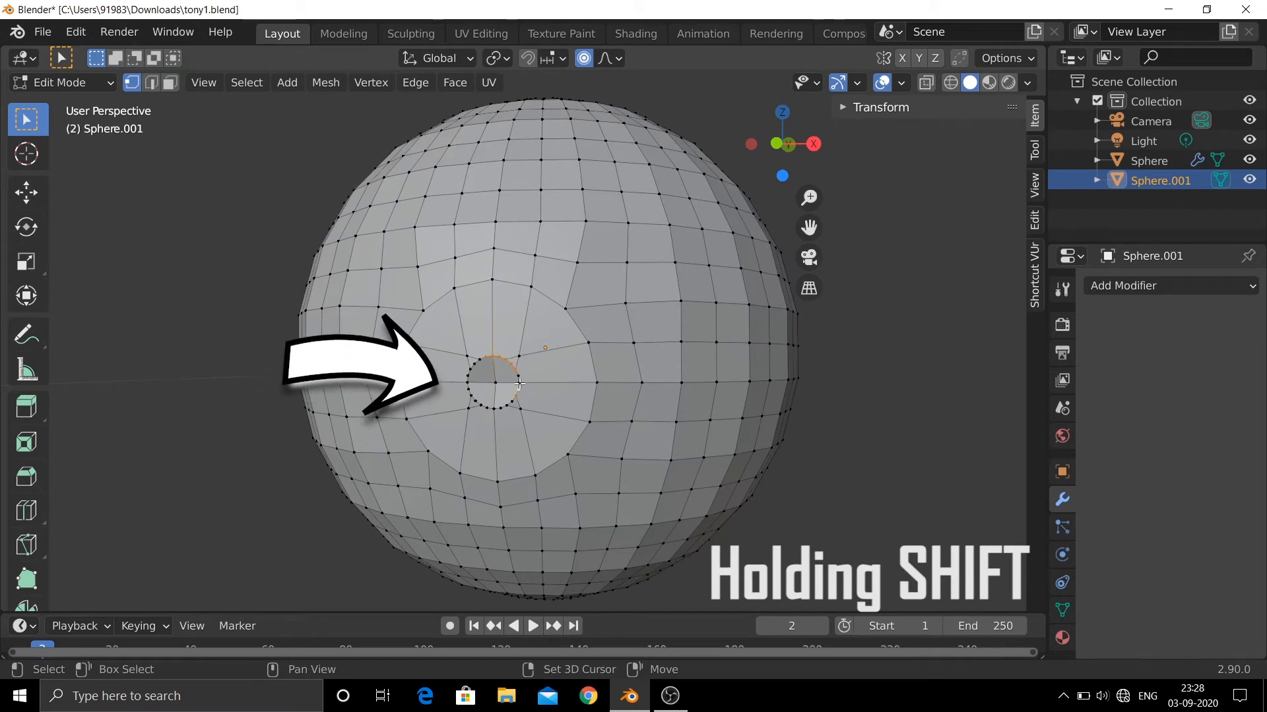
shift+click(518, 376)
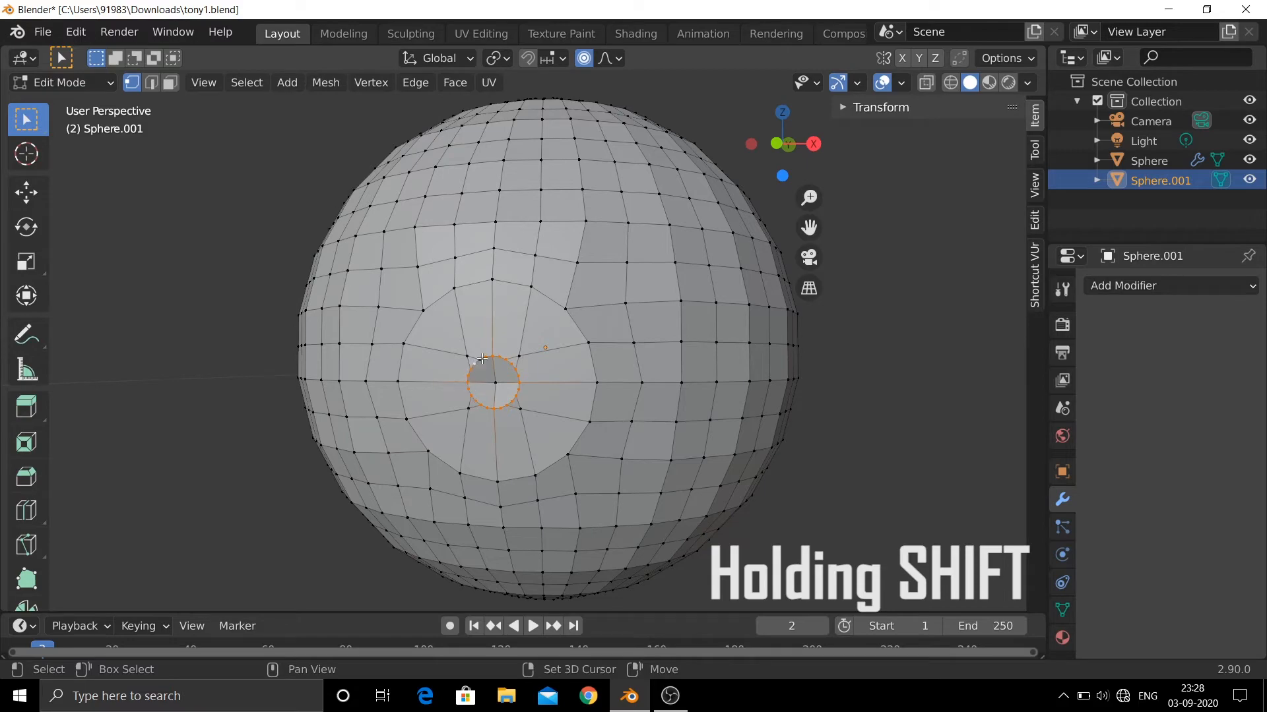
middle_drag(482, 358, 363, 391)
key(g)
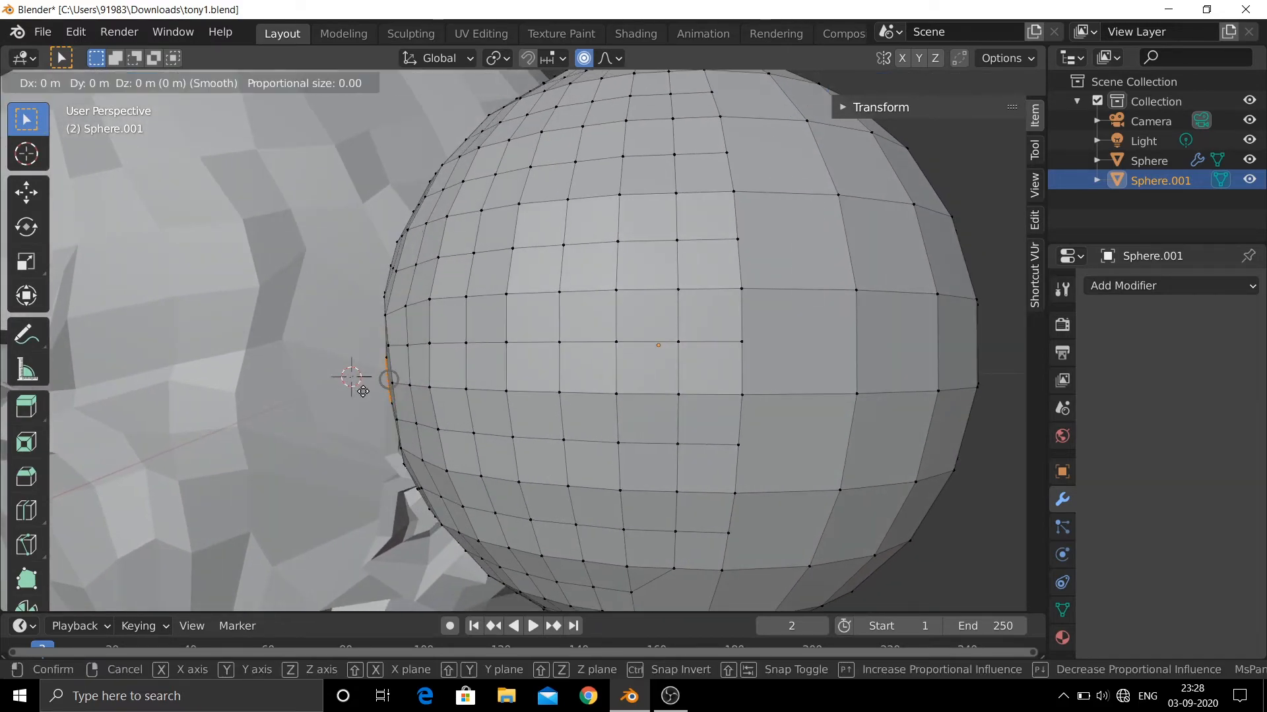
key(y)
click(359, 377)
- Adjust the stray corner vertices around the pupil circle one by one to fit the rim
key(KP_1)
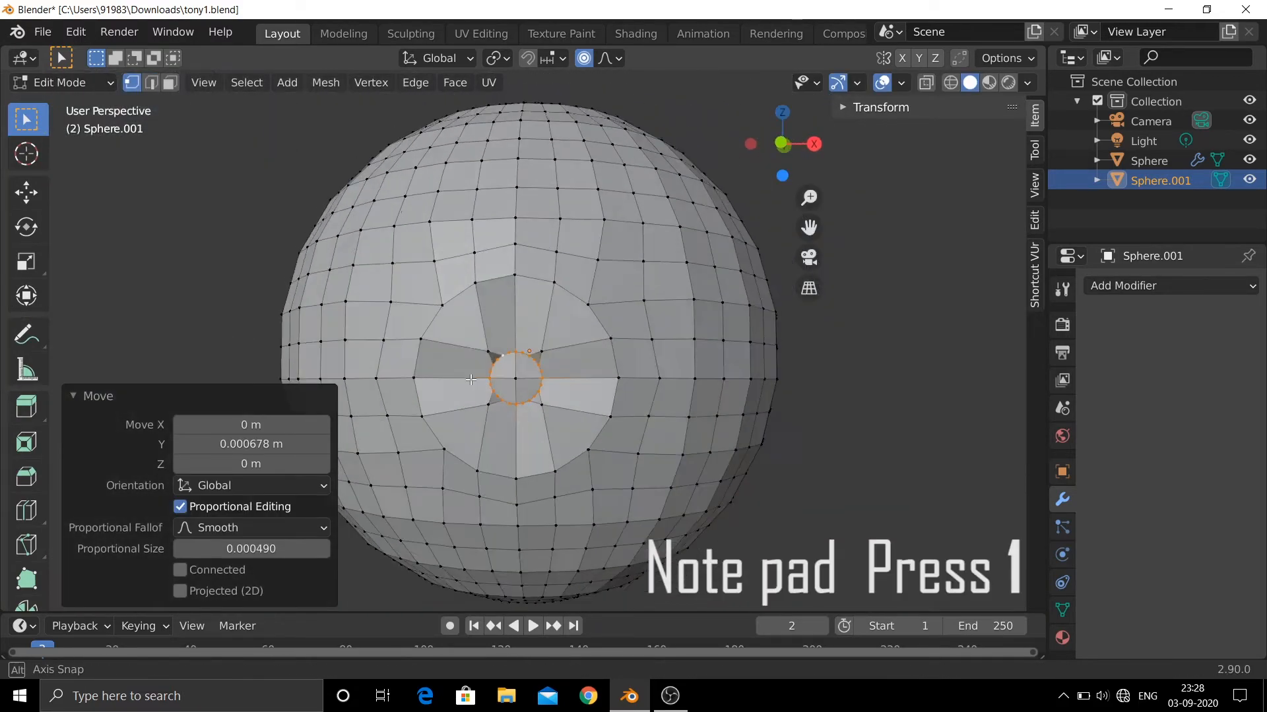
key(g)
click(508, 386)
key(g)
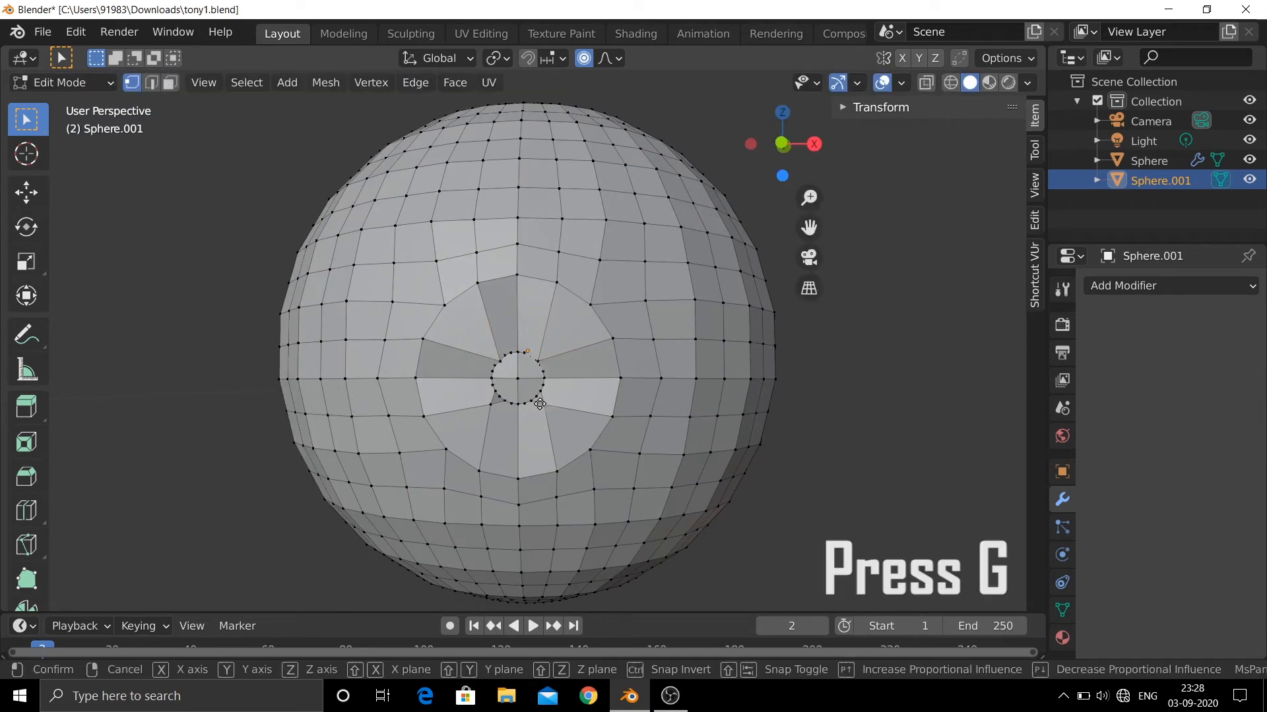
click(538, 405)
click(490, 404)
key(g)
click(491, 403)
scroll(491, 396, up, 5)
middle_drag(491, 396, 480, 385)
click(423, 326)
key(g)
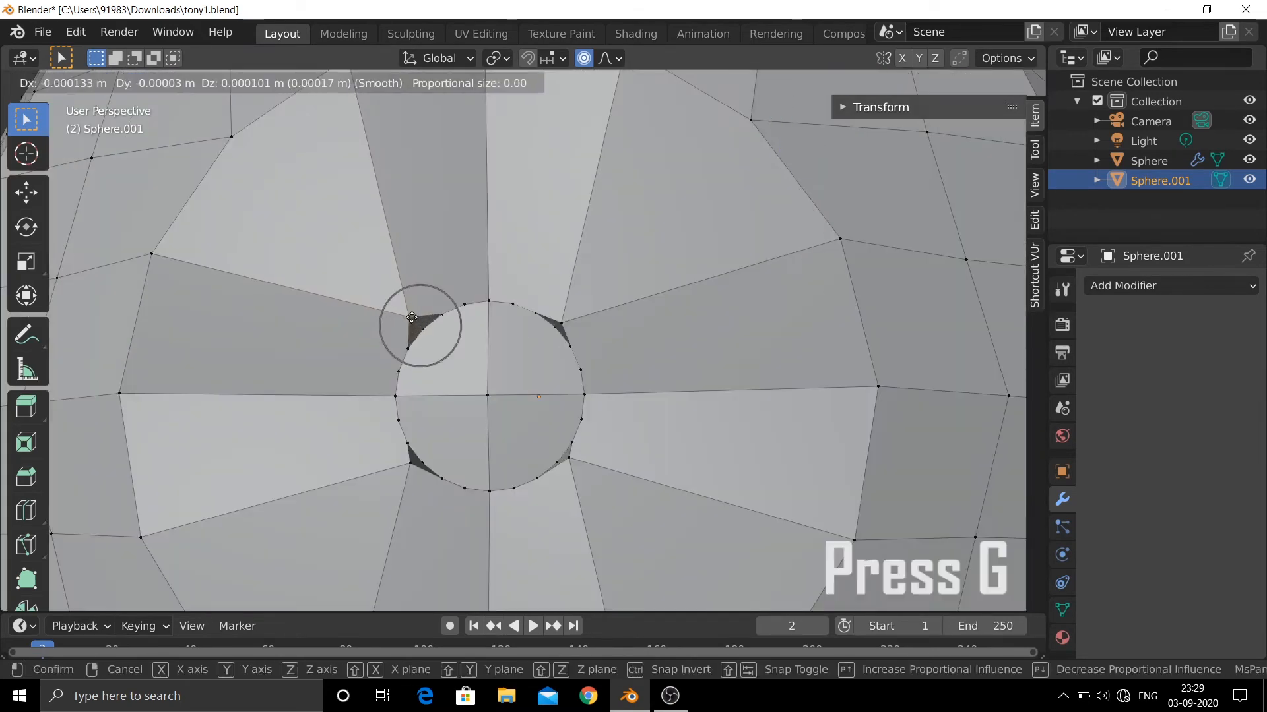
click(410, 317)
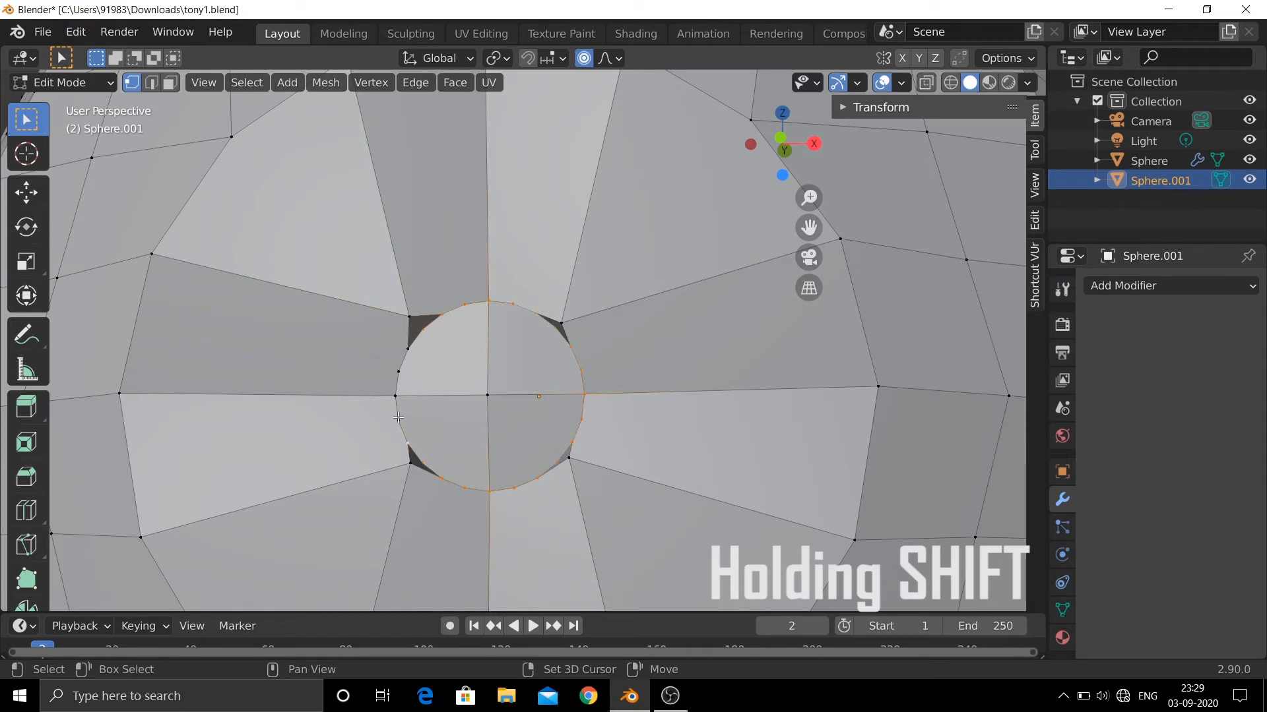
- Select the pupil circle with its centre vertex, inset its faces about 0.0137 m in wireframe, and return to solid shading
shift+click(486, 395)
key(shift+z)
key(i)
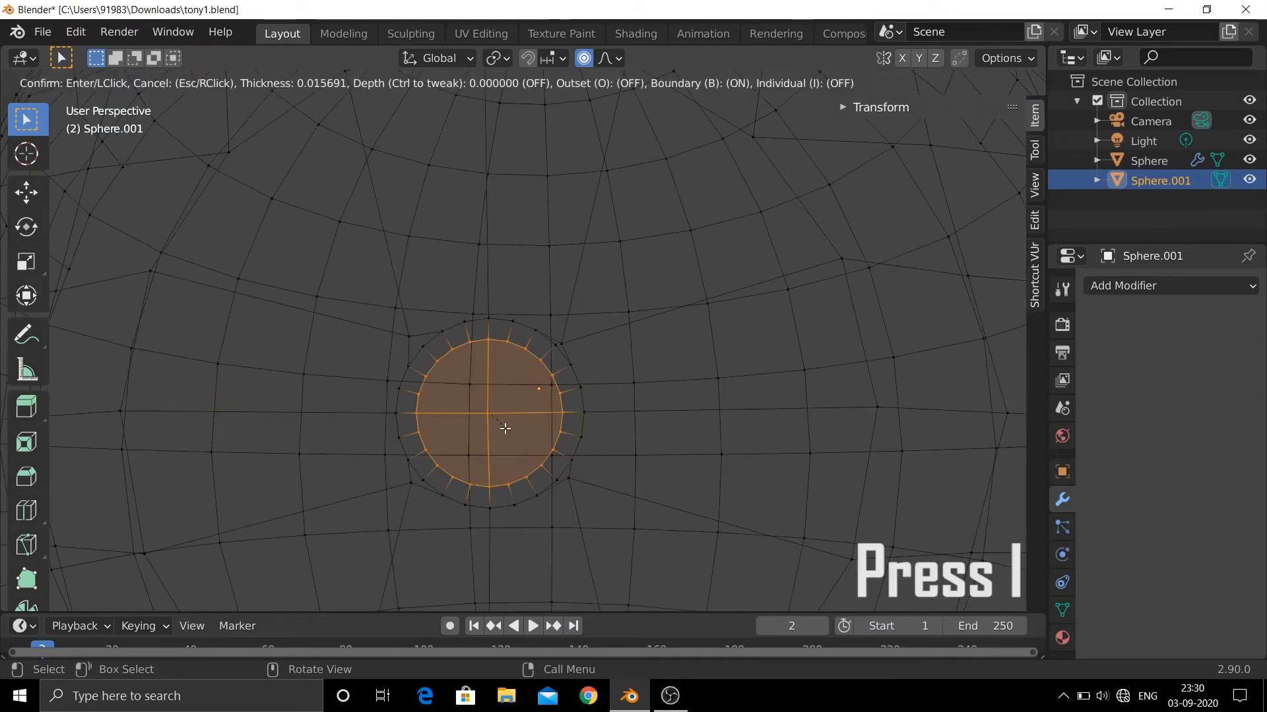
click(507, 434)
click(966, 83)
- Push the inset pupil faces inward about 0.0027 m along Y
mouse_move(565, 512)
middle_down()
mouse_move(584, 506)
mouse_move(405, 475)
middle_up()
scroll(584, 505, down, 4)
key(g)
key(y)
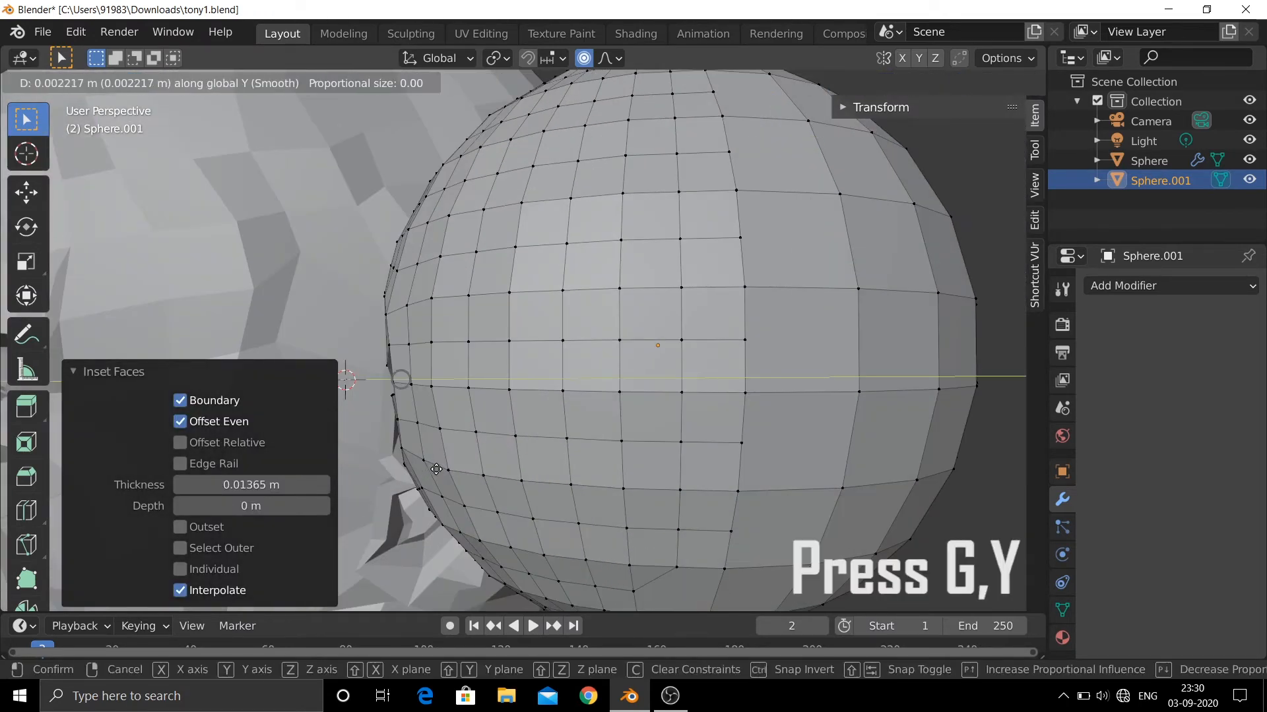
click(444, 467)
- In the front view, move the surrounding corner vertices onto the pupil rim to close the gaps
key(KP_1)
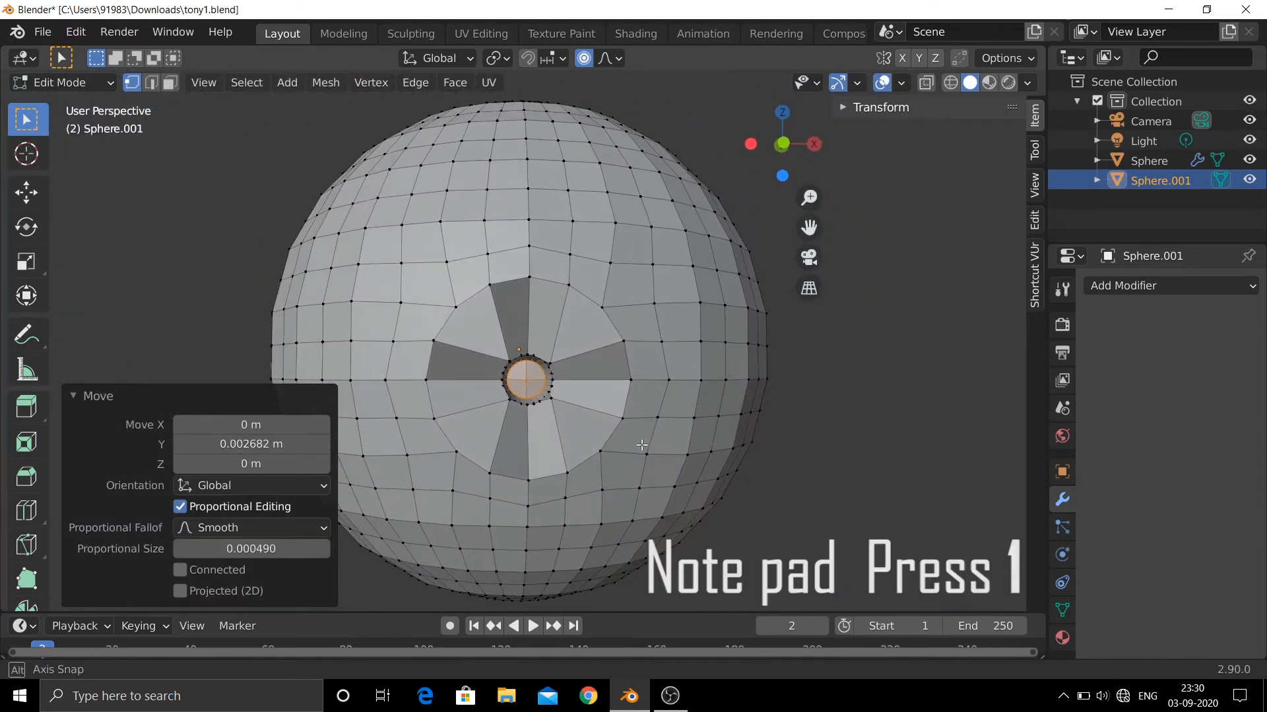
scroll(617, 430, up, 5)
scroll(617, 429, up, 2)
click(584, 530)
key(g)
click(583, 530)
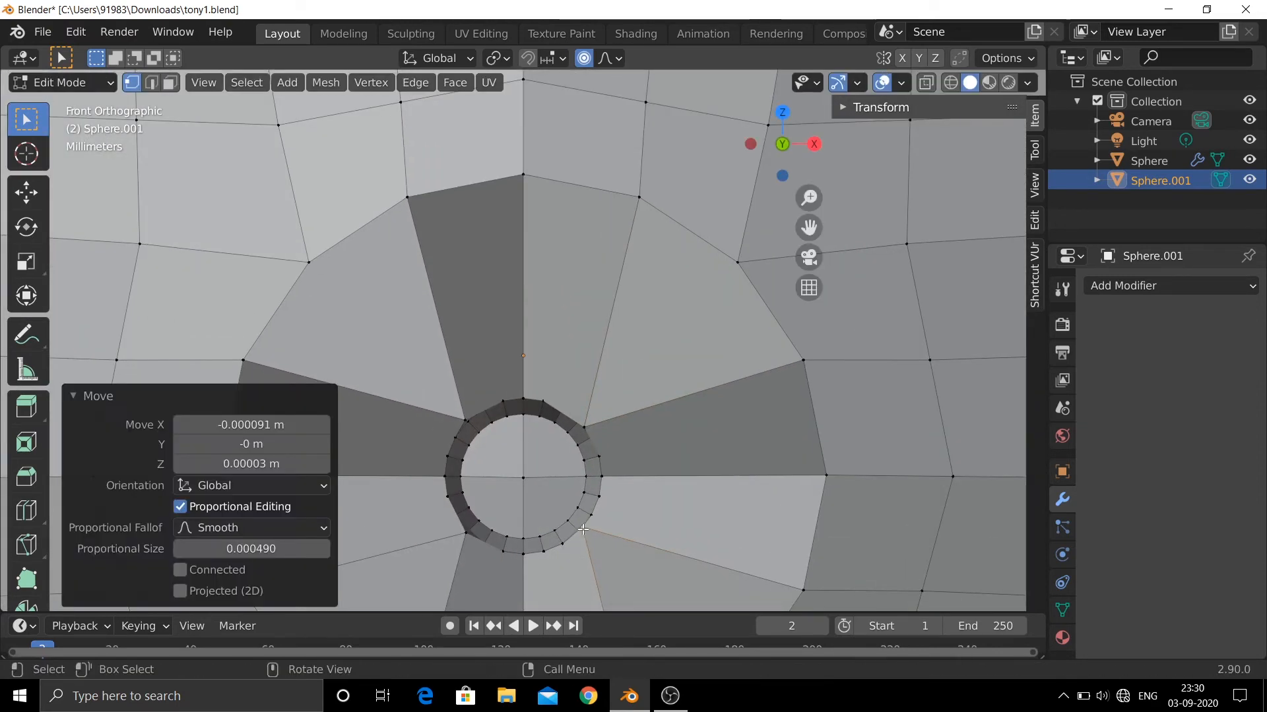
click(469, 535)
key(g)
click(466, 534)
click(463, 422)
key(g)
click(465, 423)
- Add a UV sphere with 22 segments and 13 rings to the eyeball mesh and scale it to about 0.037
scroll(521, 456, down, 6)
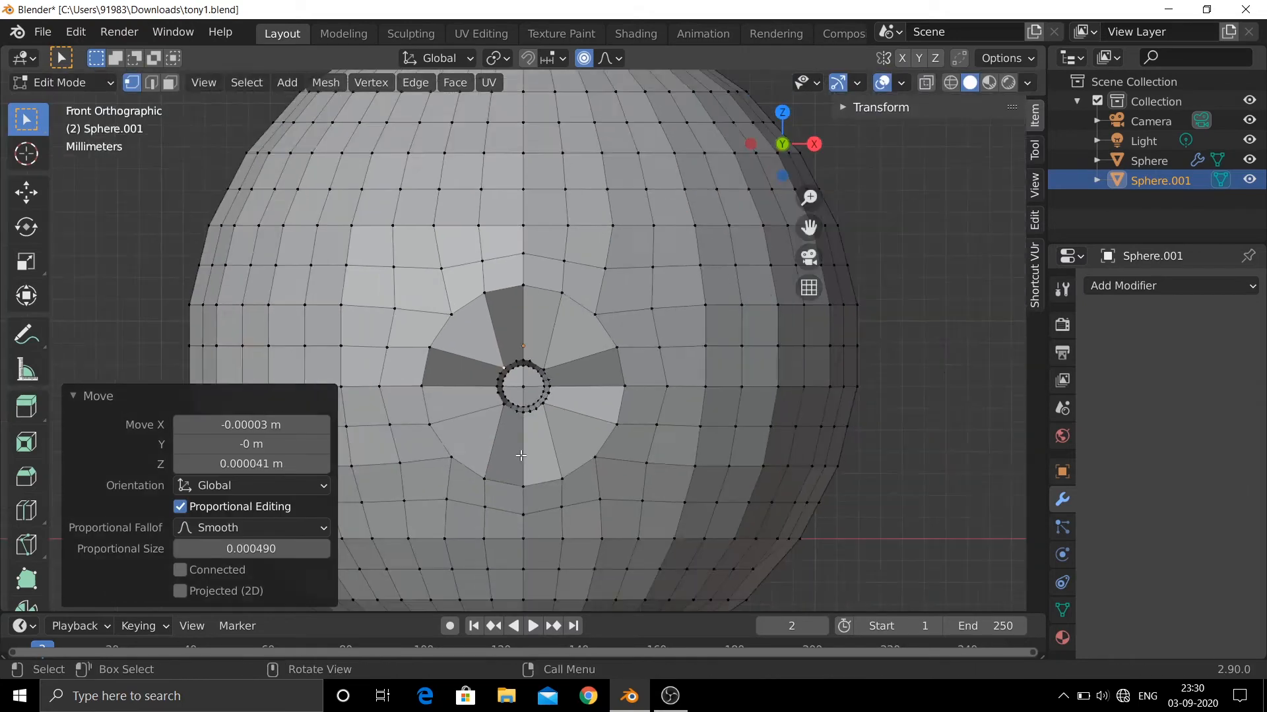
scroll(521, 456, down, 5)
middle_drag(689, 386, 747, 379)
key(shift+a)
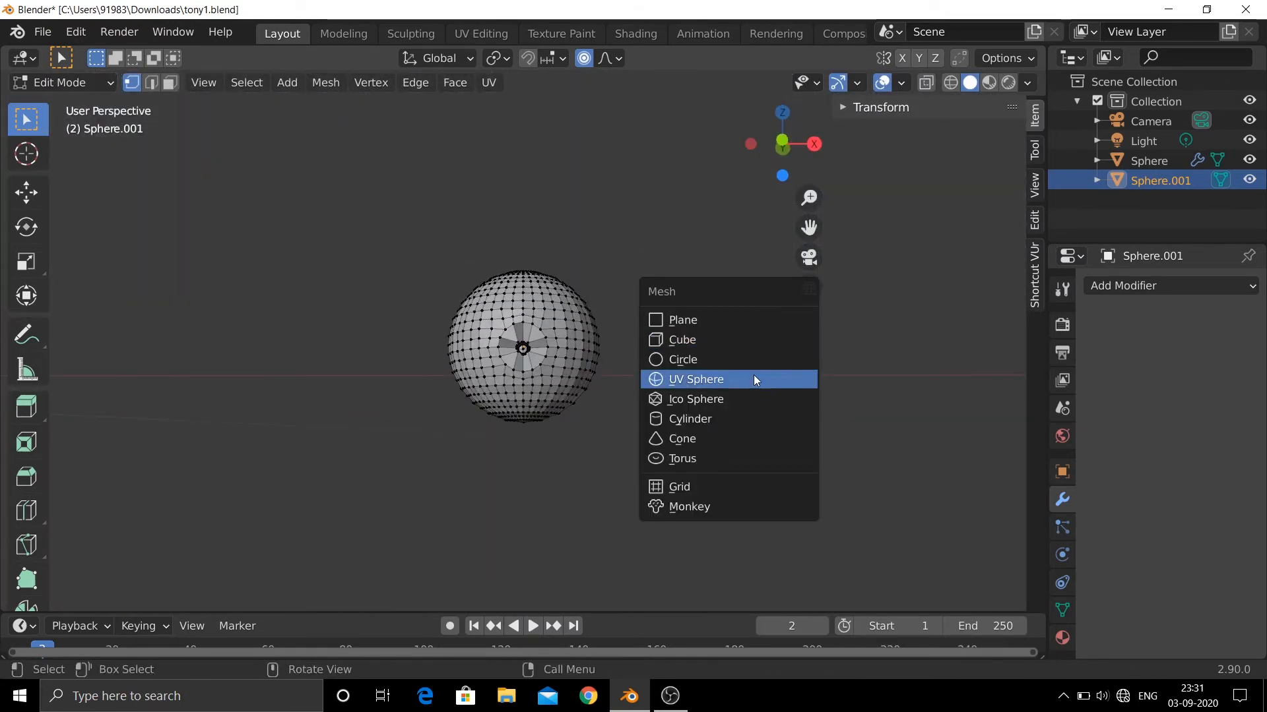
click(753, 378)
scroll(639, 388, down, 4)
key(s)
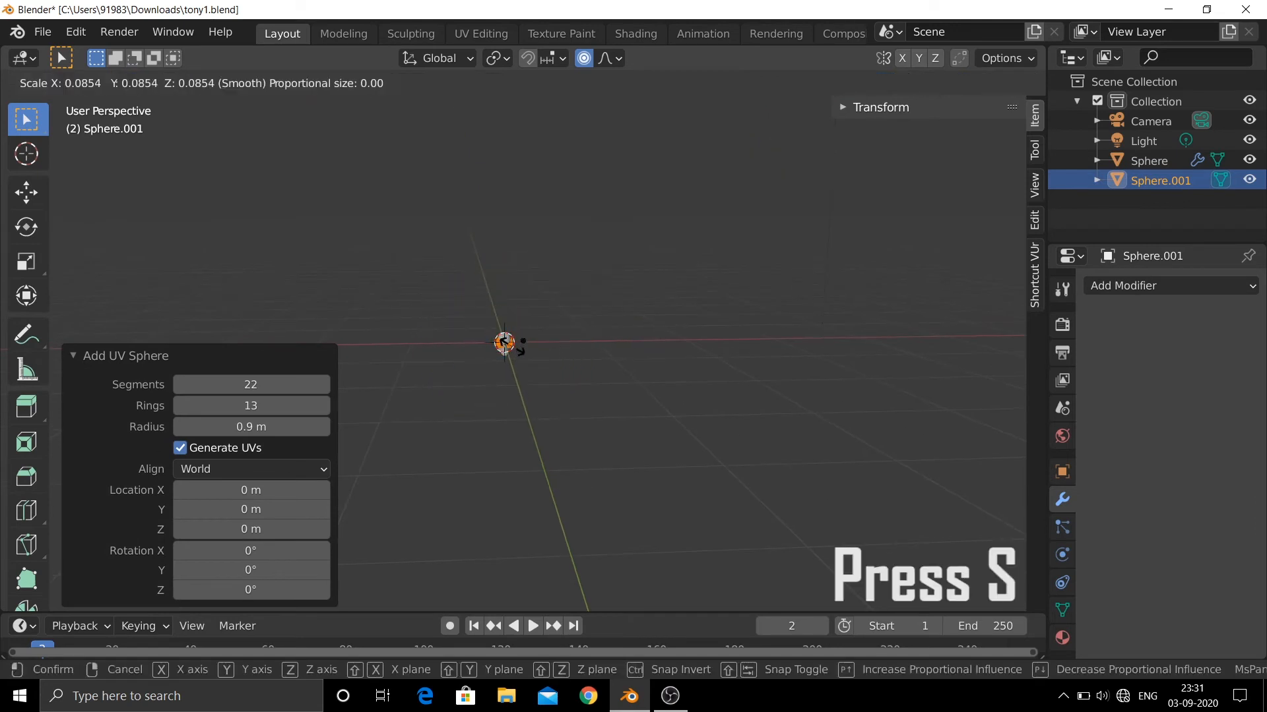
click(503, 342)
- Move the new sphere beside the eyeball and scale it to roughly match the eyeball's size
key(Tab)
scroll(505, 342, up, 4)
key(g)
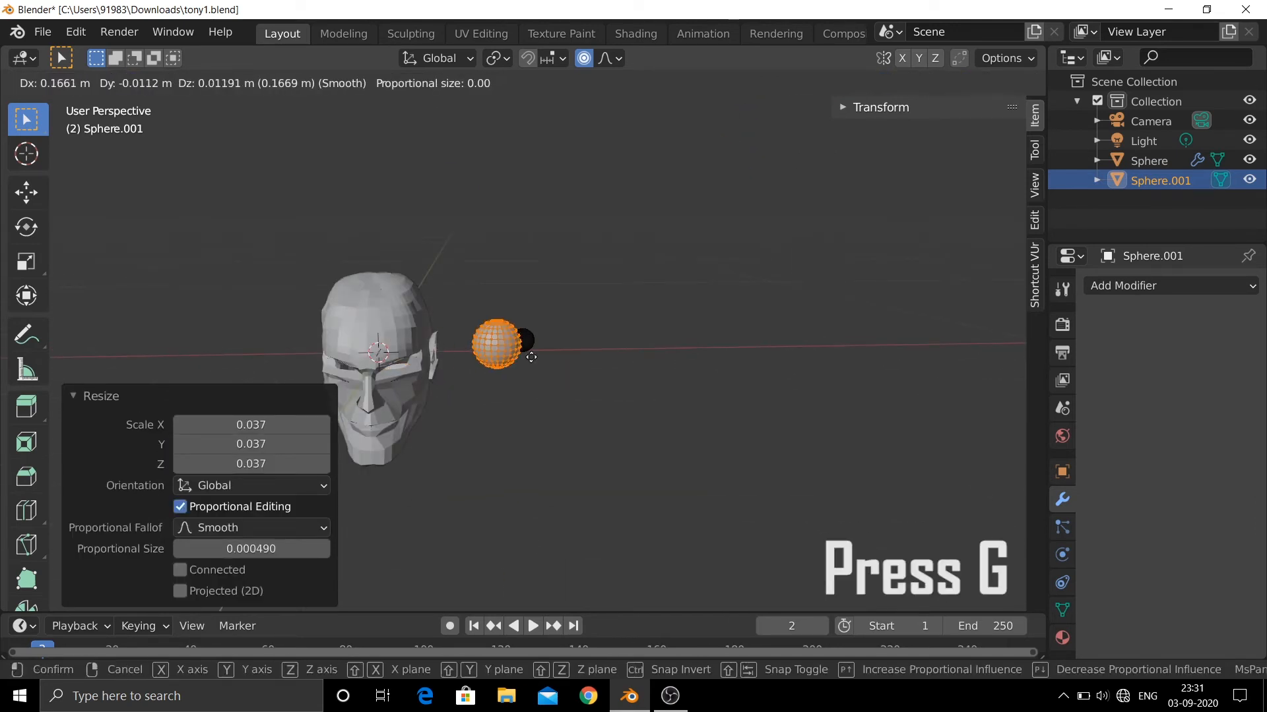
click(558, 369)
scroll(557, 369, up, 2)
key(s)
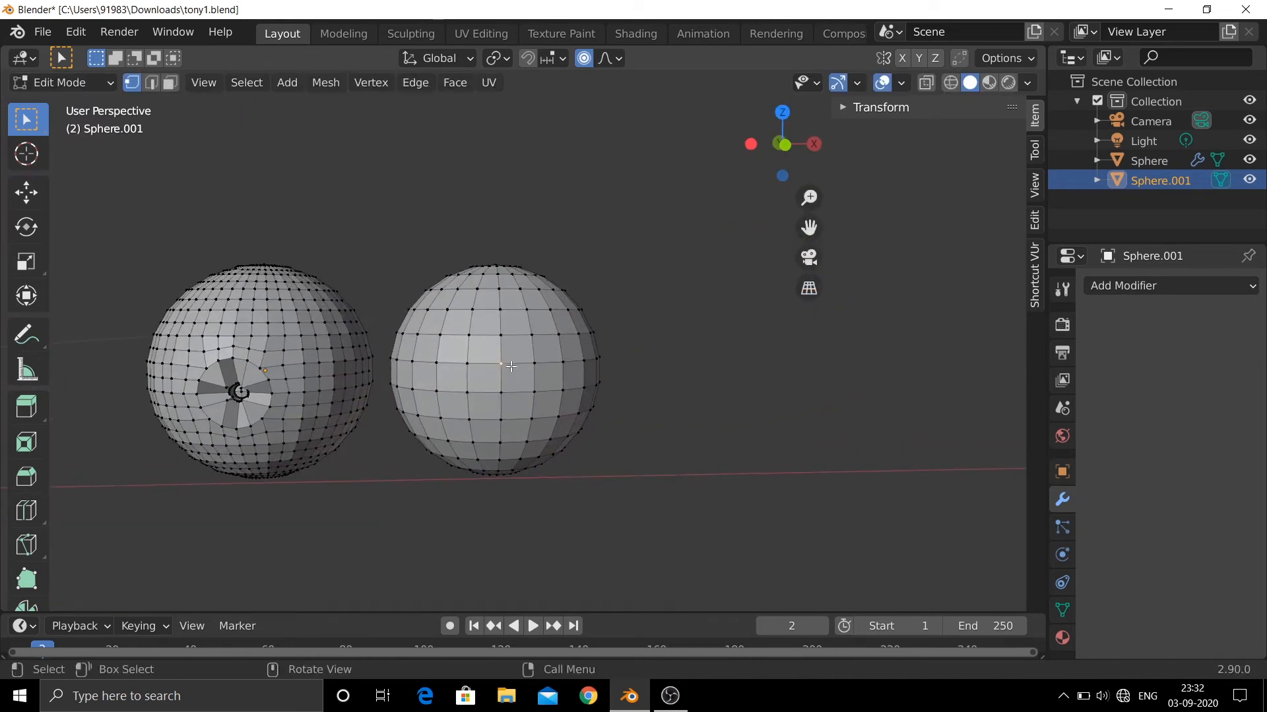
- Select the block of vertices at the front of the second sphere and round it with LoopTools Circle
key(shift)
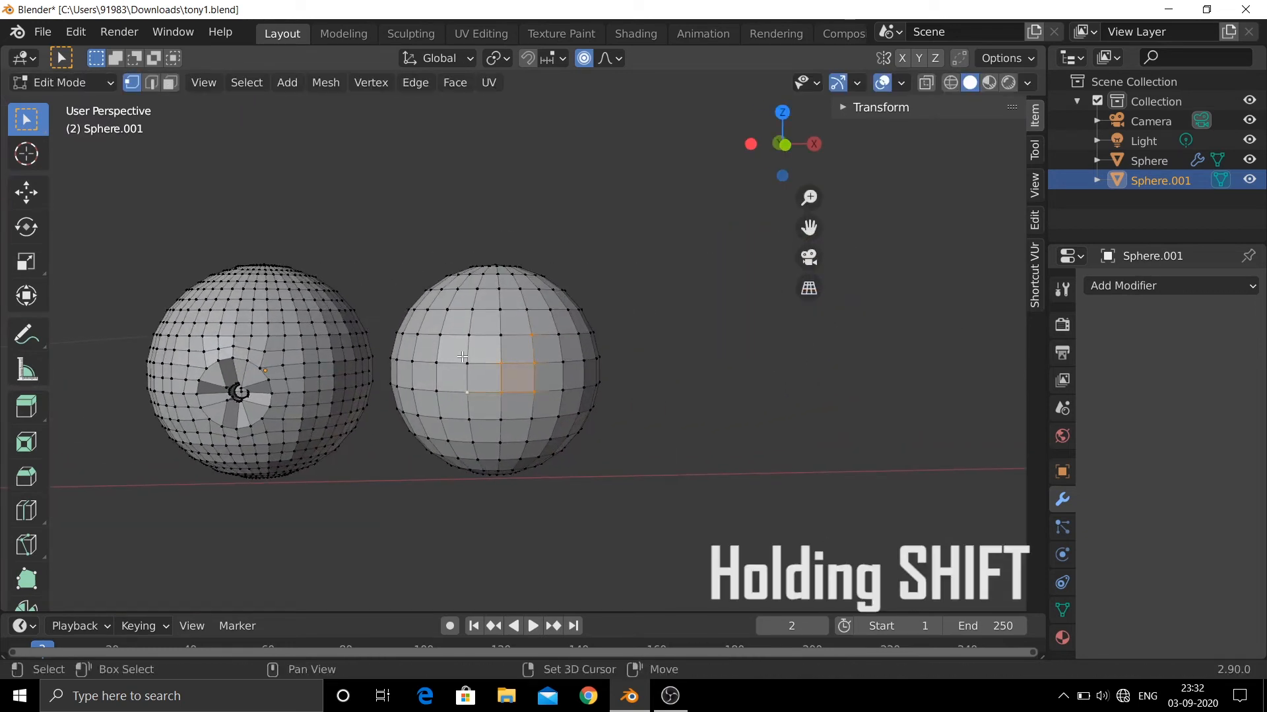
right_click(504, 363)
mouse_move(514, 144)
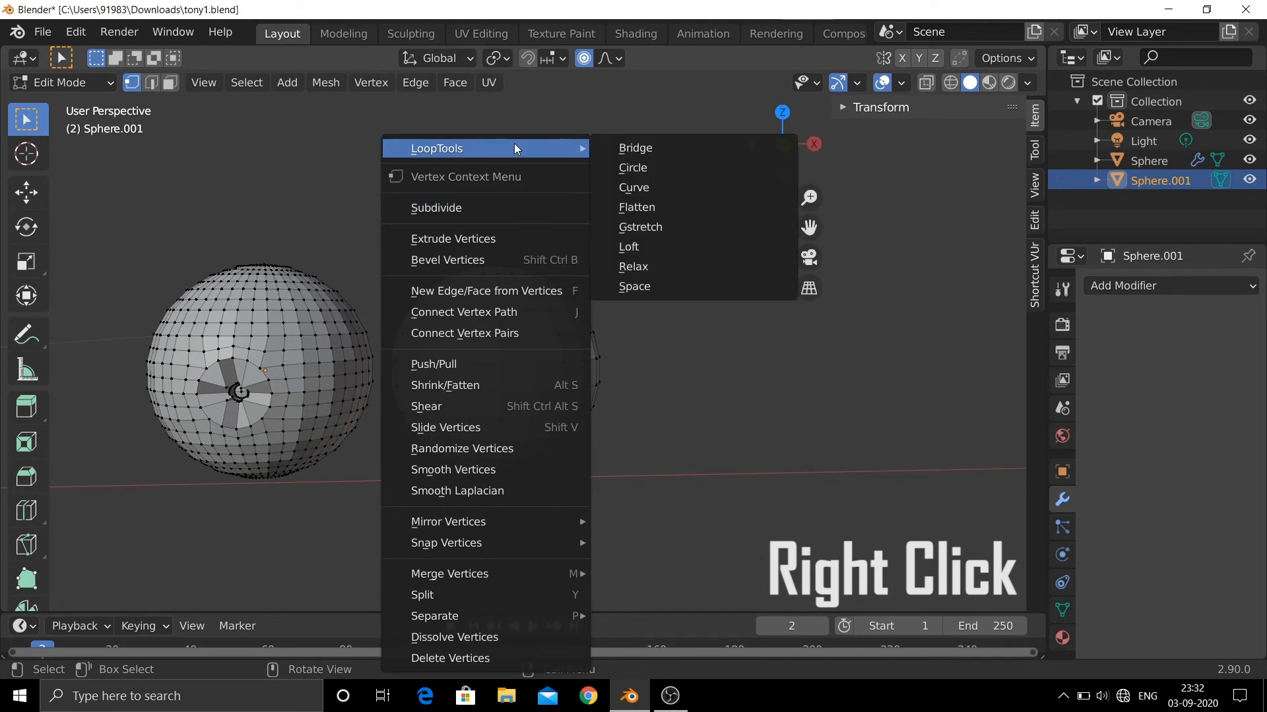
click(647, 169)
- Subdivide the rounded front patch with one cut and round it again with LoopTools Circle
right_click(504, 363)
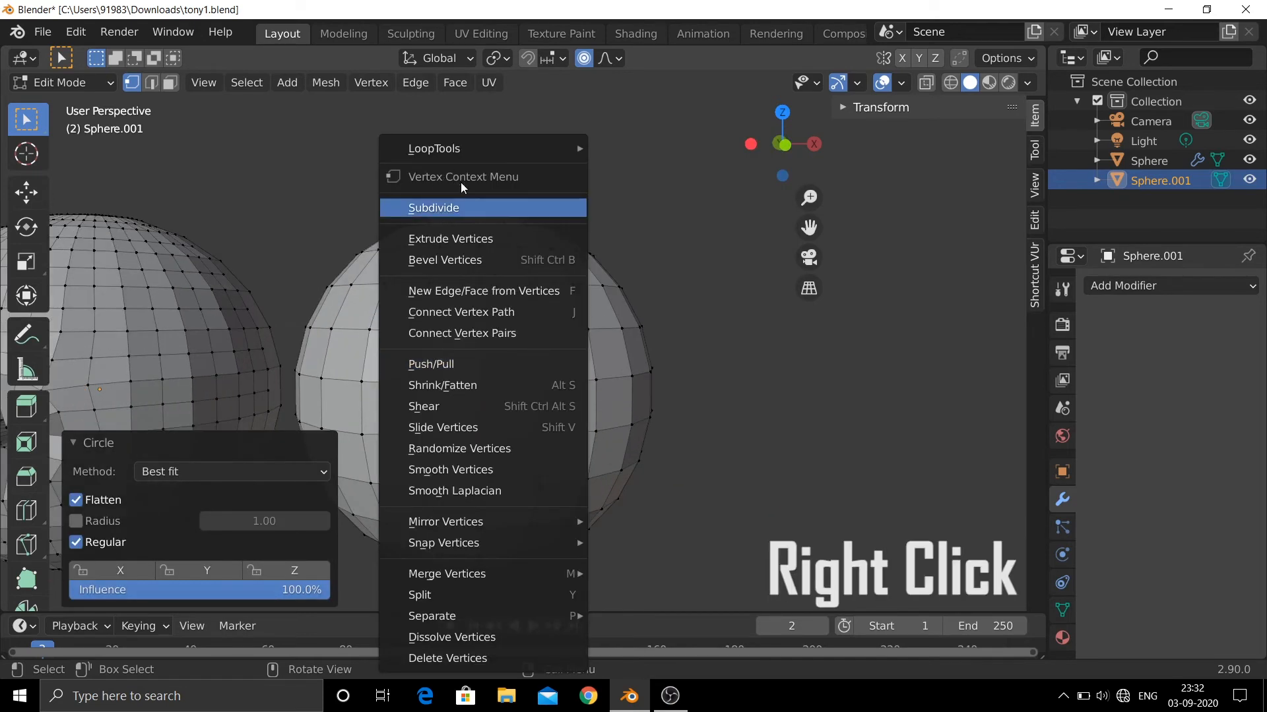
click(474, 208)
right_click(474, 207)
mouse_move(508, 150)
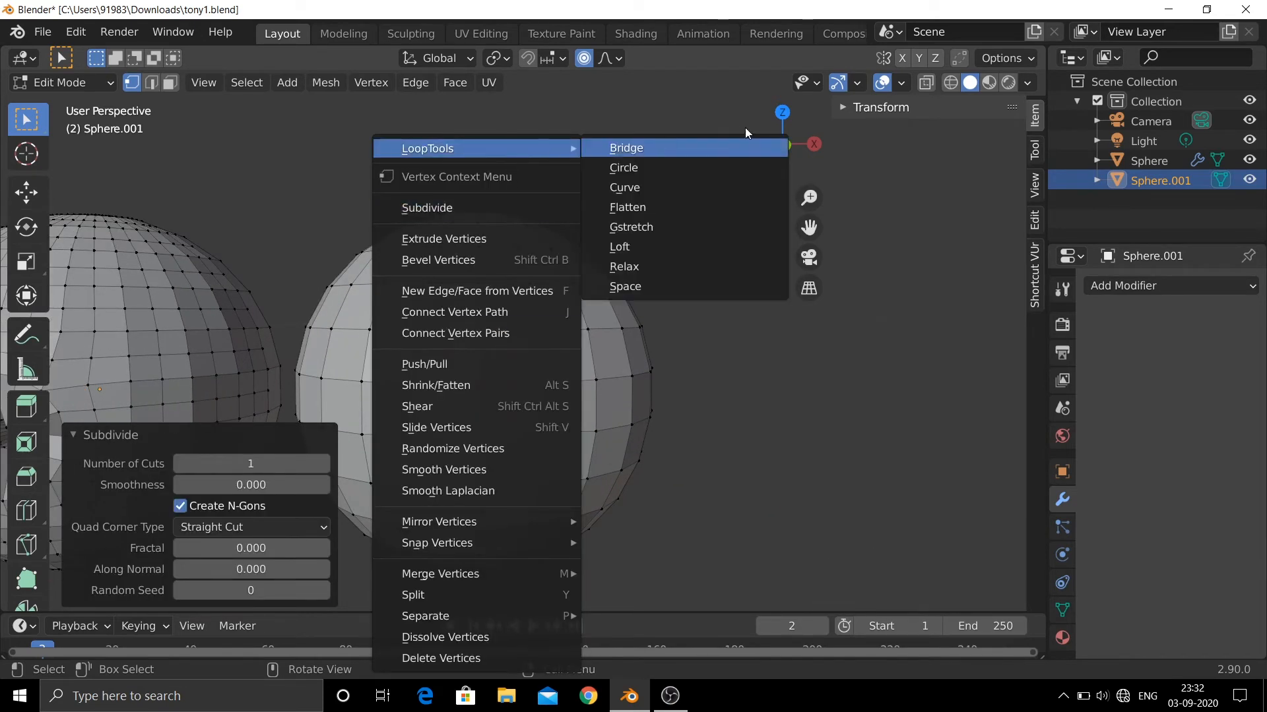
click(718, 169)
- Select all faces of the second sphere's circular patch and push them outward about 0.0006 m along Y
click(170, 82)
click(427, 340)
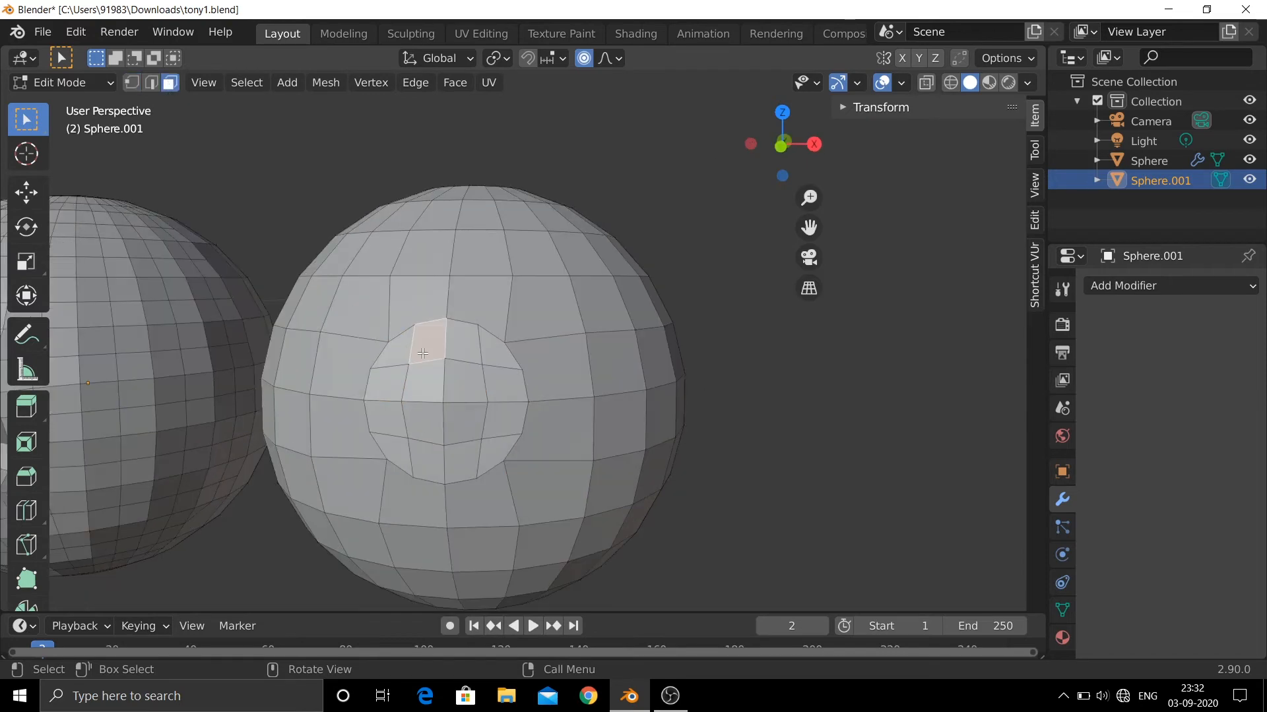
shift+click(386, 382)
shift+click(388, 422)
shift+click(397, 450)
shift+click(428, 461)
shift+click(460, 461)
shift+click(493, 449)
shift+click(505, 386)
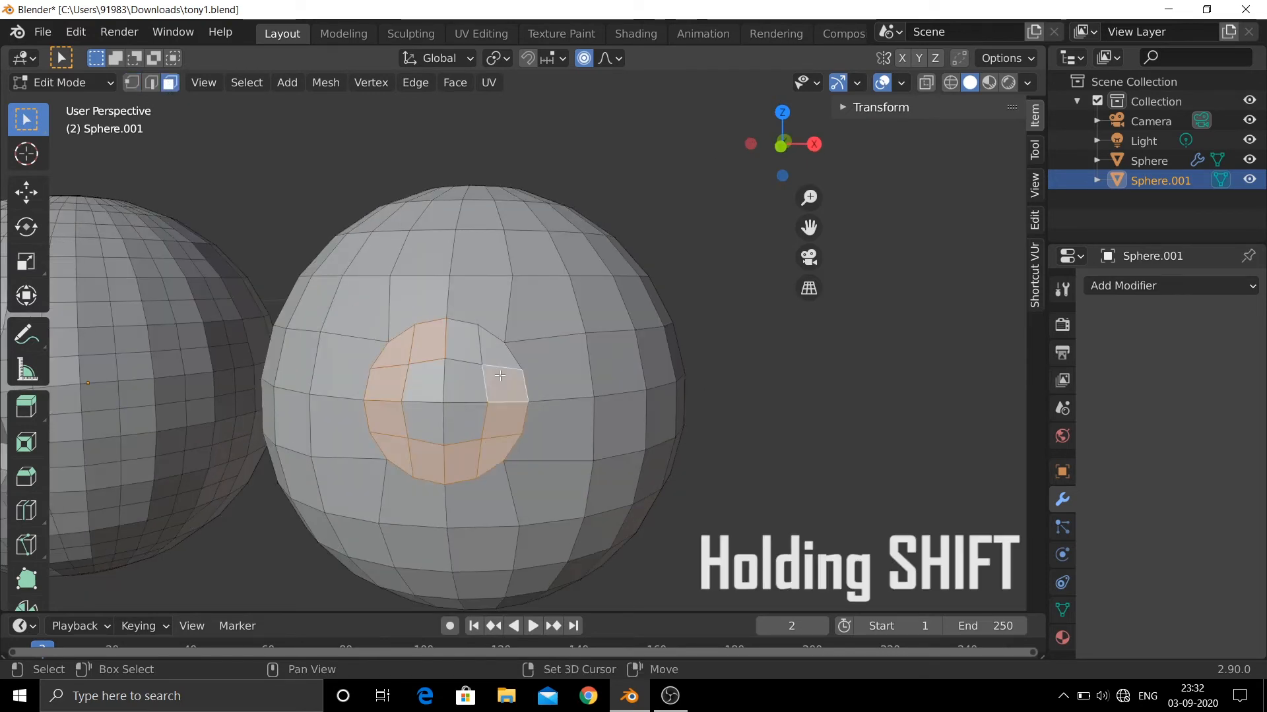
shift+click(496, 356)
shift+click(464, 346)
shift+click(460, 377)
shift+click(424, 387)
shift+click(425, 419)
shift+click(460, 422)
middle_drag(461, 423, 343, 378)
key(KP_1)
key(KP_3)
key(g)
key(y)
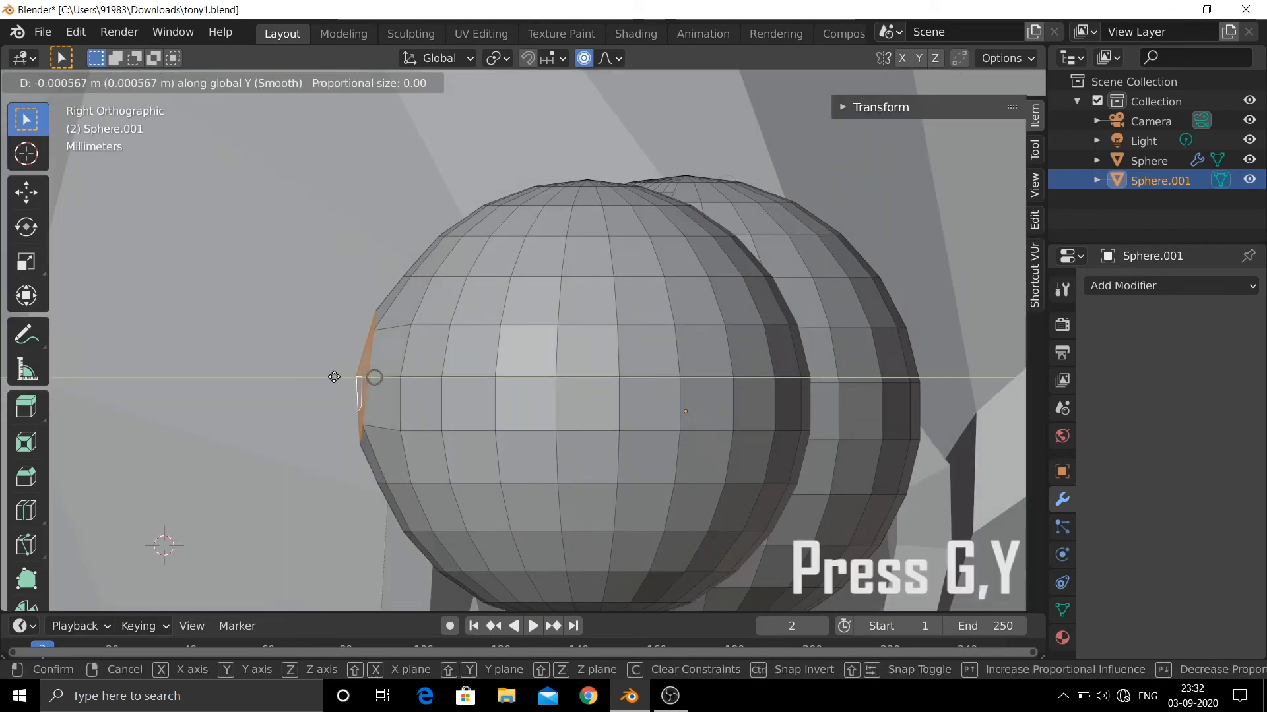
click(332, 380)
- Select the four central faces of the iris patch and round them with LoopTools Circle to form the pupil
middle_drag(332, 380, 480, 391)
click(484, 388)
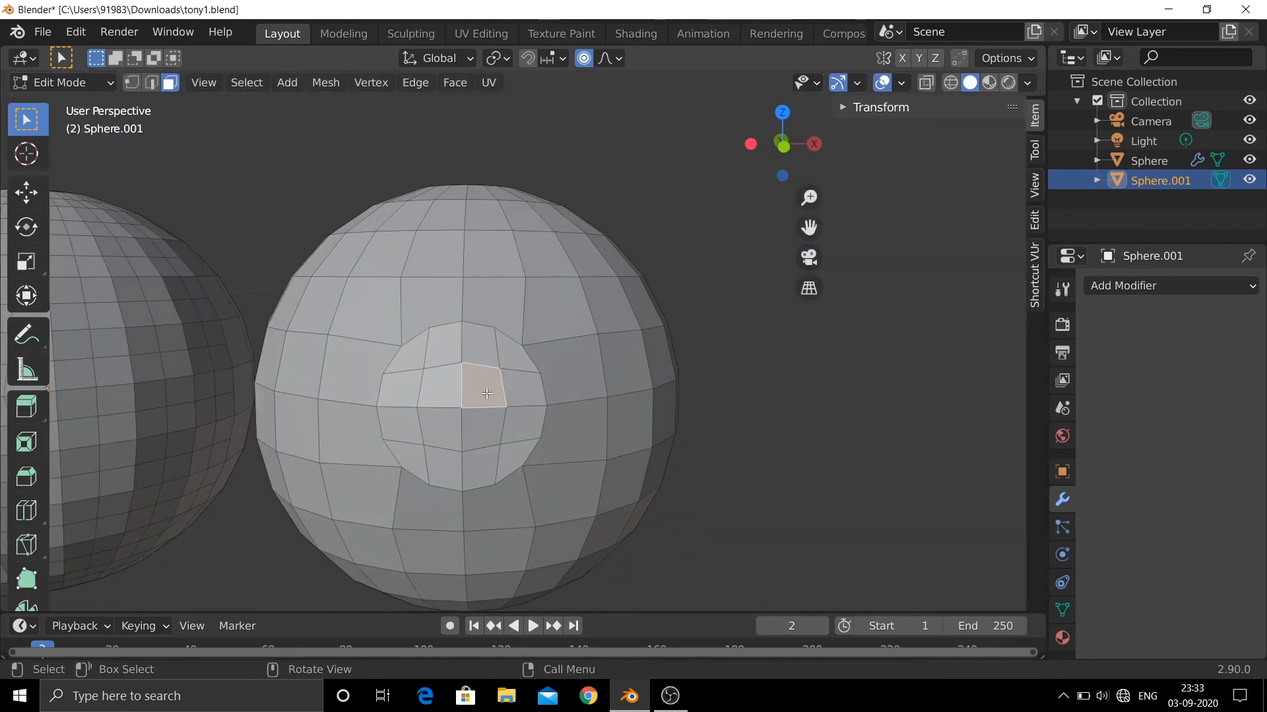
shift+click(442, 389)
shift+click(450, 438)
shift+click(478, 438)
- Subdivide the four pupil faces with one cut and reshape their outline with LoopTools Circle
right_click(490, 361)
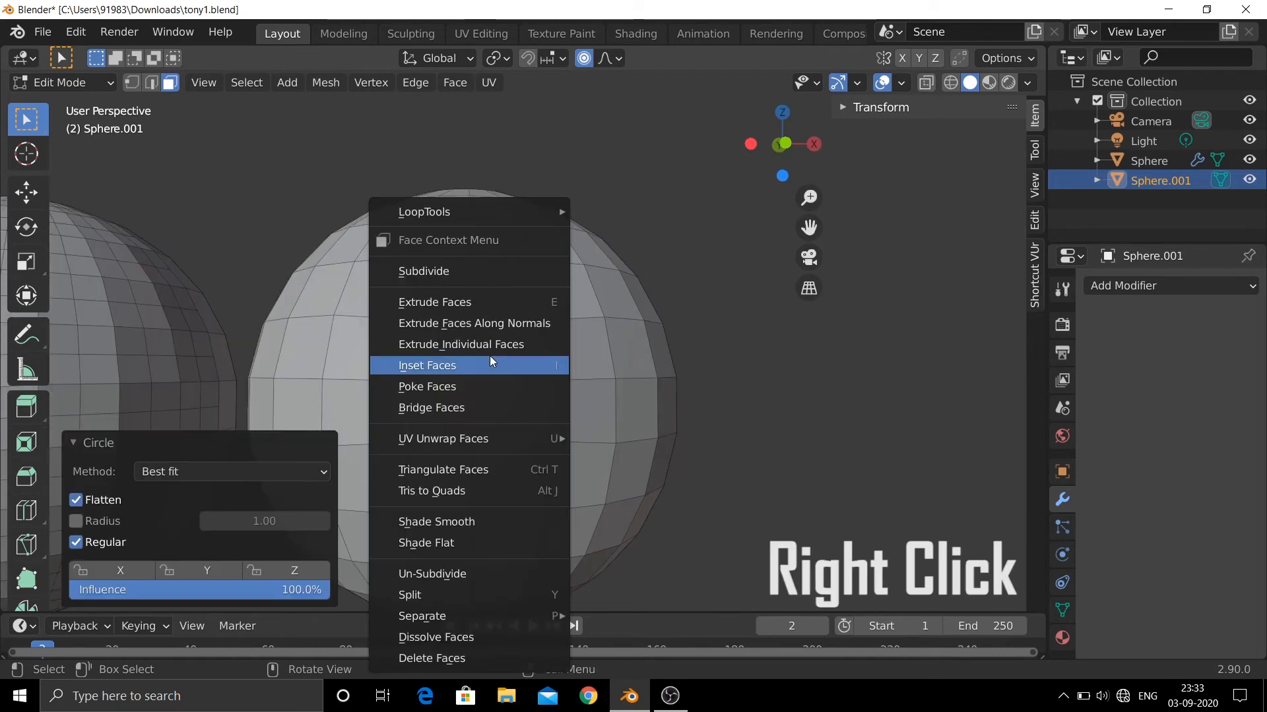
click(501, 271)
scroll(475, 277, up, 2)
right_click(469, 271)
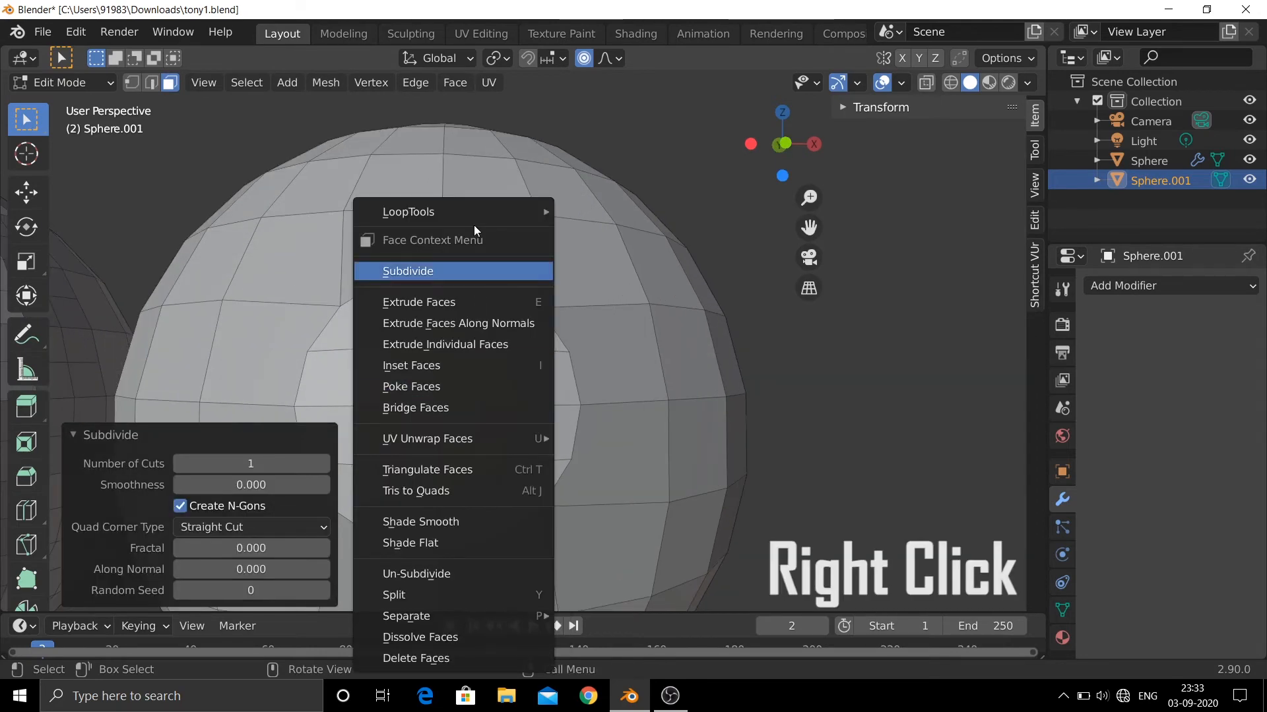
mouse_move(468, 210)
click(596, 231)
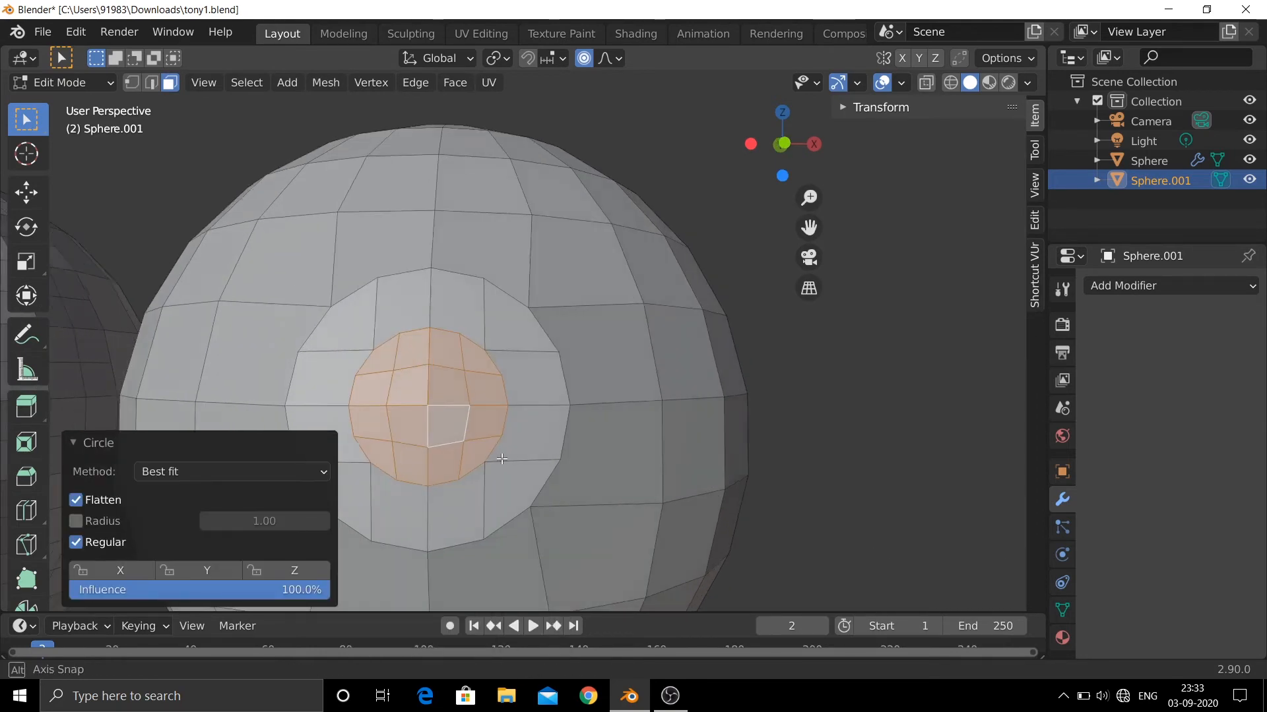
- Push the pupil faces outward about 0.0007 m along Y
middle_drag(488, 370, 327, 474)
key(KP_1)
key(KP_3)
key(g)
key(y)
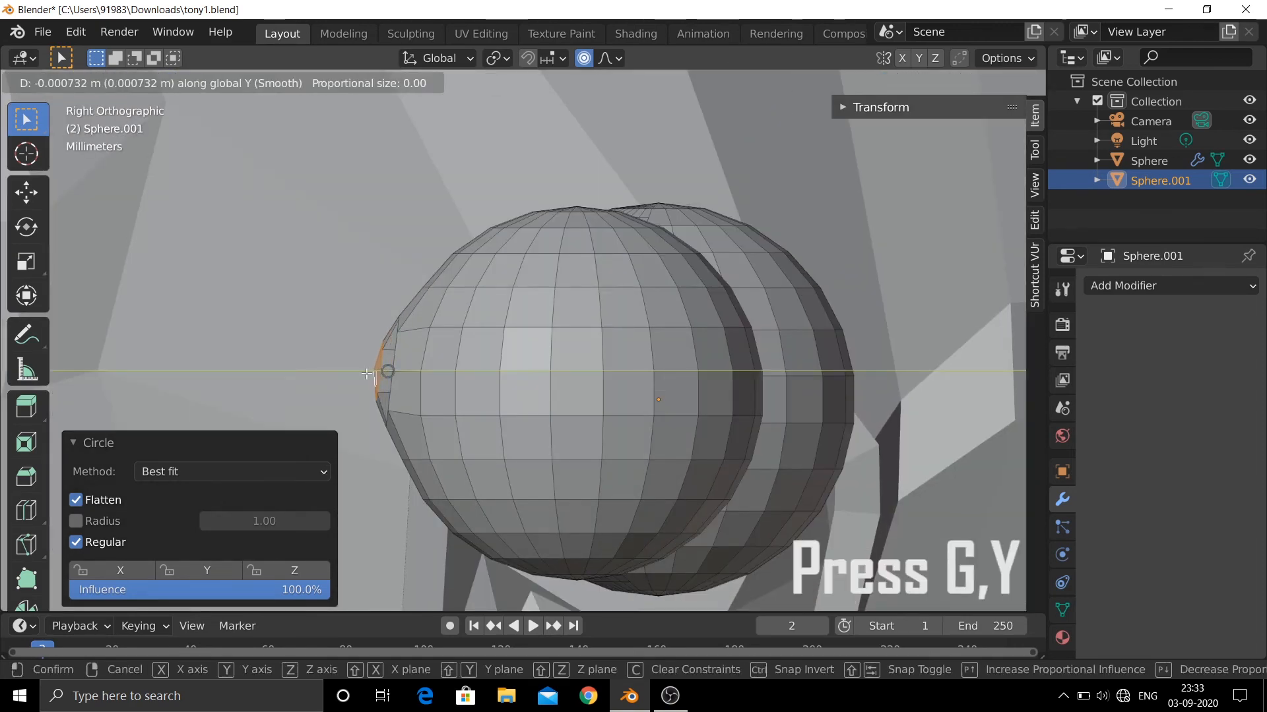
click(369, 373)
middle_drag(369, 373, 851, 373)
click(851, 372)
- Select all faces of the first eyeball, front and back, using wireframe display, and return to solid display
scroll(660, 389, down, 4)
shift+middle_drag(227, 407, 385, 369)
scroll(456, 362, up, 4)
shift+click(441, 371)
shift+click(416, 396)
click(950, 83)
click(597, 361)
scroll(421, 429, down, 2)
drag(285, 248, 596, 577)
scroll(596, 576, up, 4)
click(970, 82)
- Deselect the first eyeball's iris, pupil and surrounding ring of faces, and un-subdivide the remaining faces
shift+click(411, 464)
shift+click(411, 502)
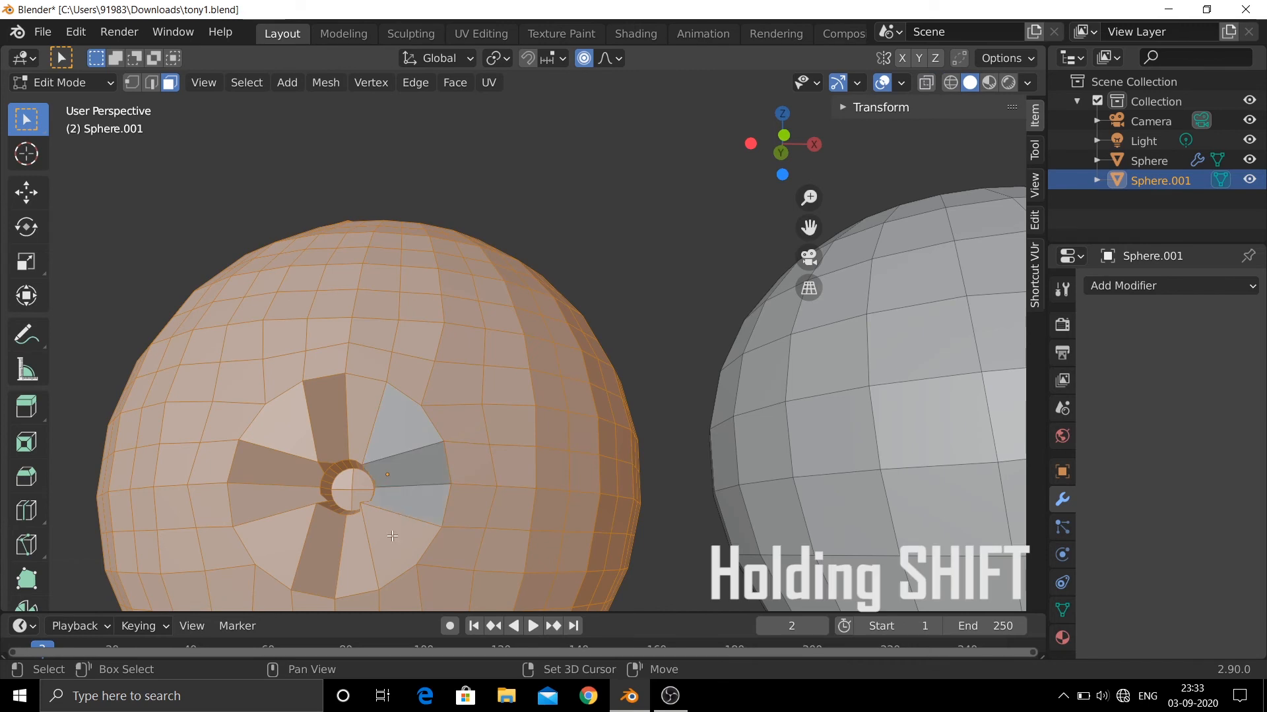
shift+click(393, 538)
shift+click(355, 555)
shift+click(318, 548)
shift+click(282, 532)
shift+click(269, 498)
shift+click(274, 466)
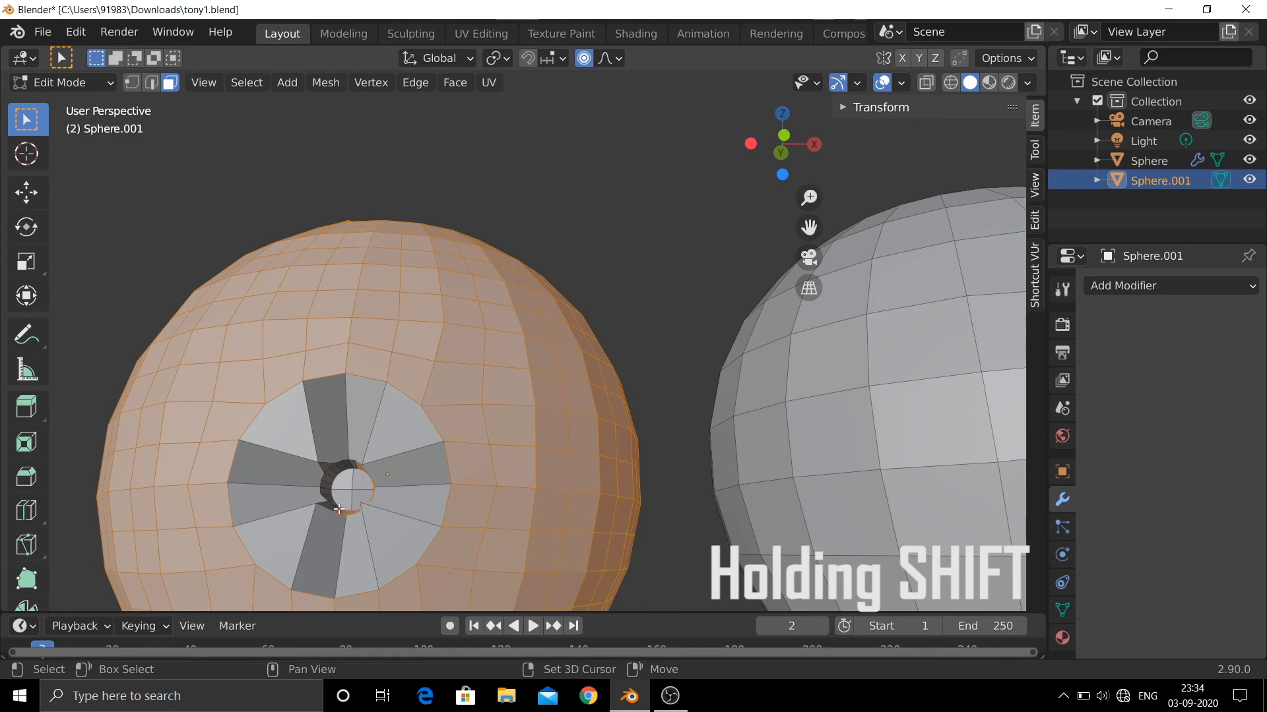
middle_drag(354, 514, 489, 558)
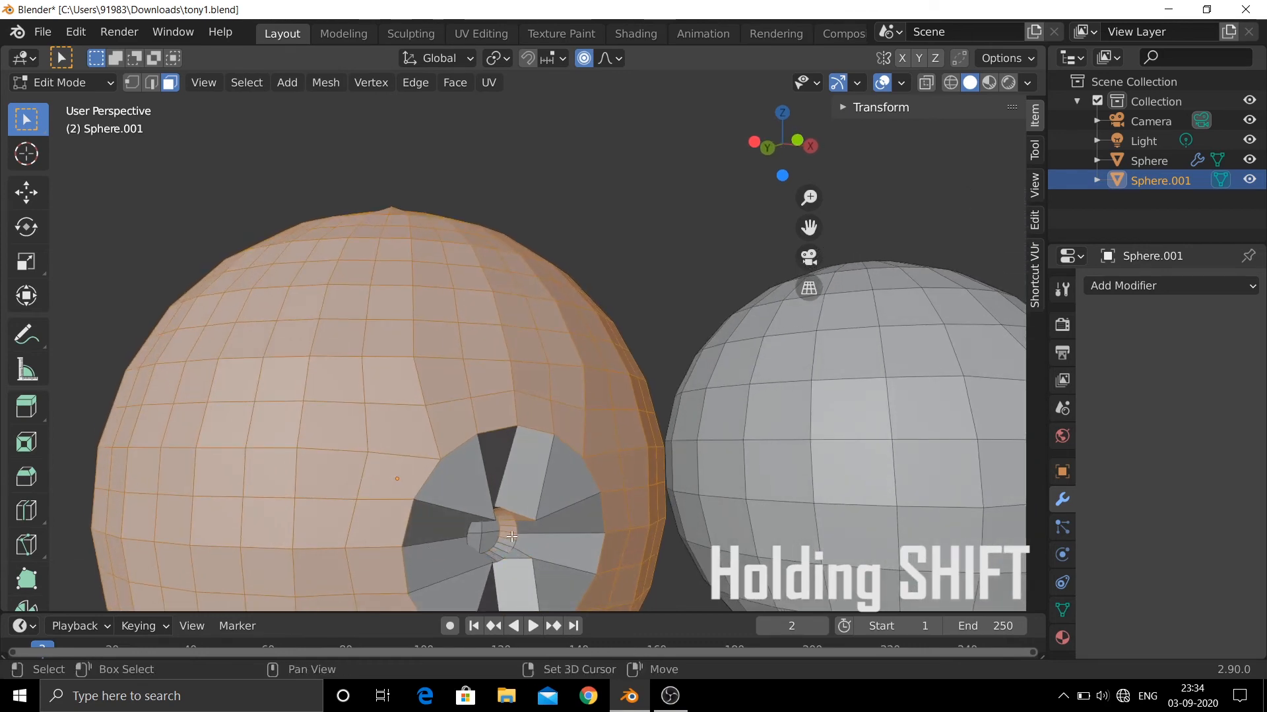
middle_drag(501, 512, 439, 488)
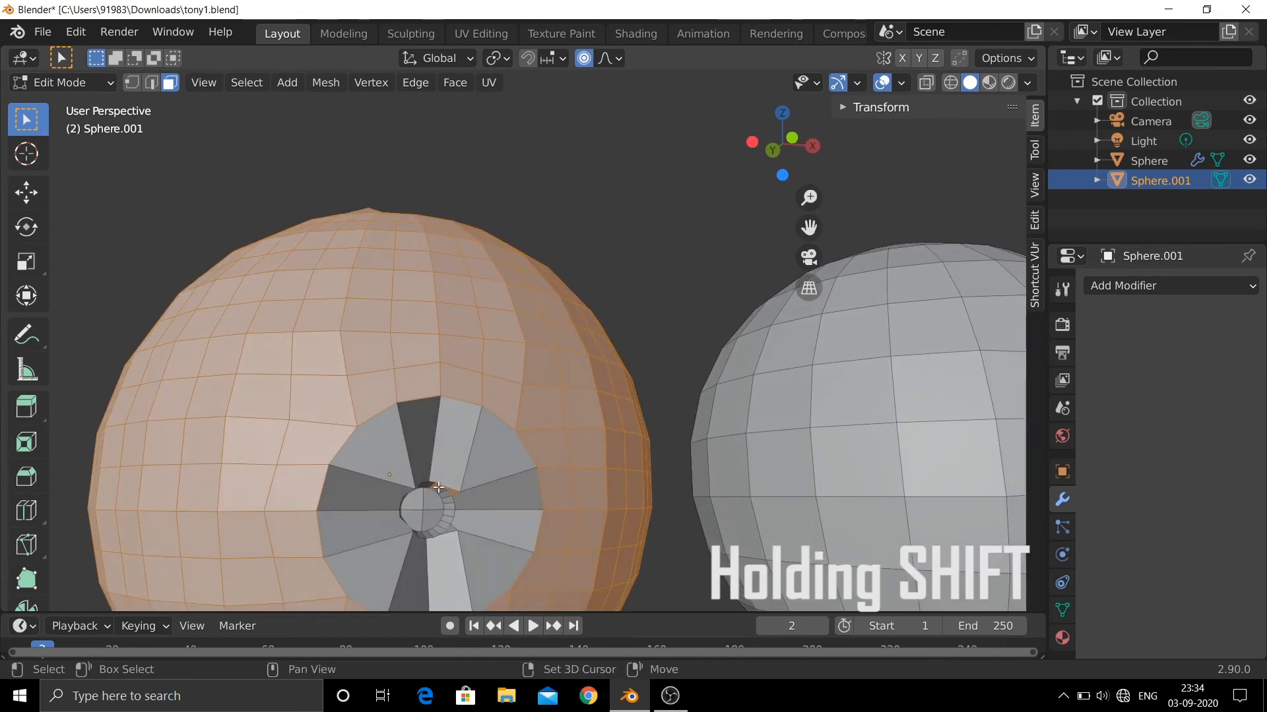
scroll(487, 373, down, 3)
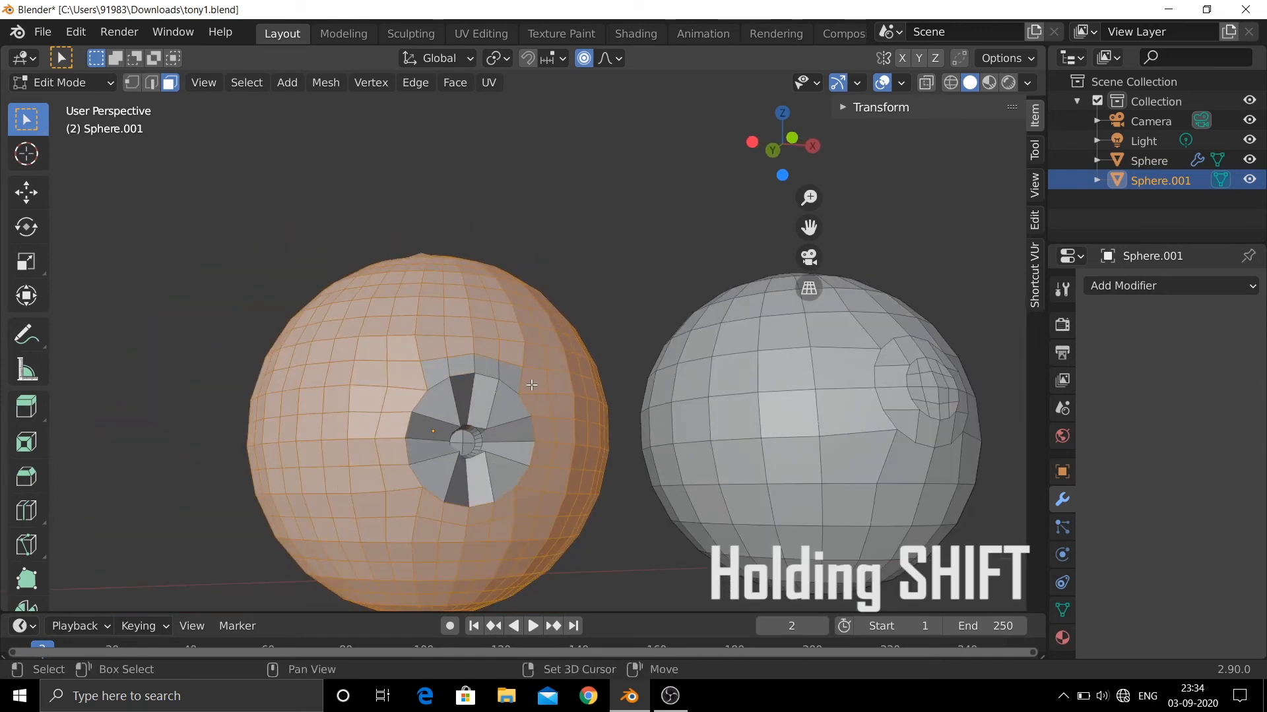
shift+click(525, 502)
shift+click(502, 504)
shift+click(481, 515)
shift+click(440, 510)
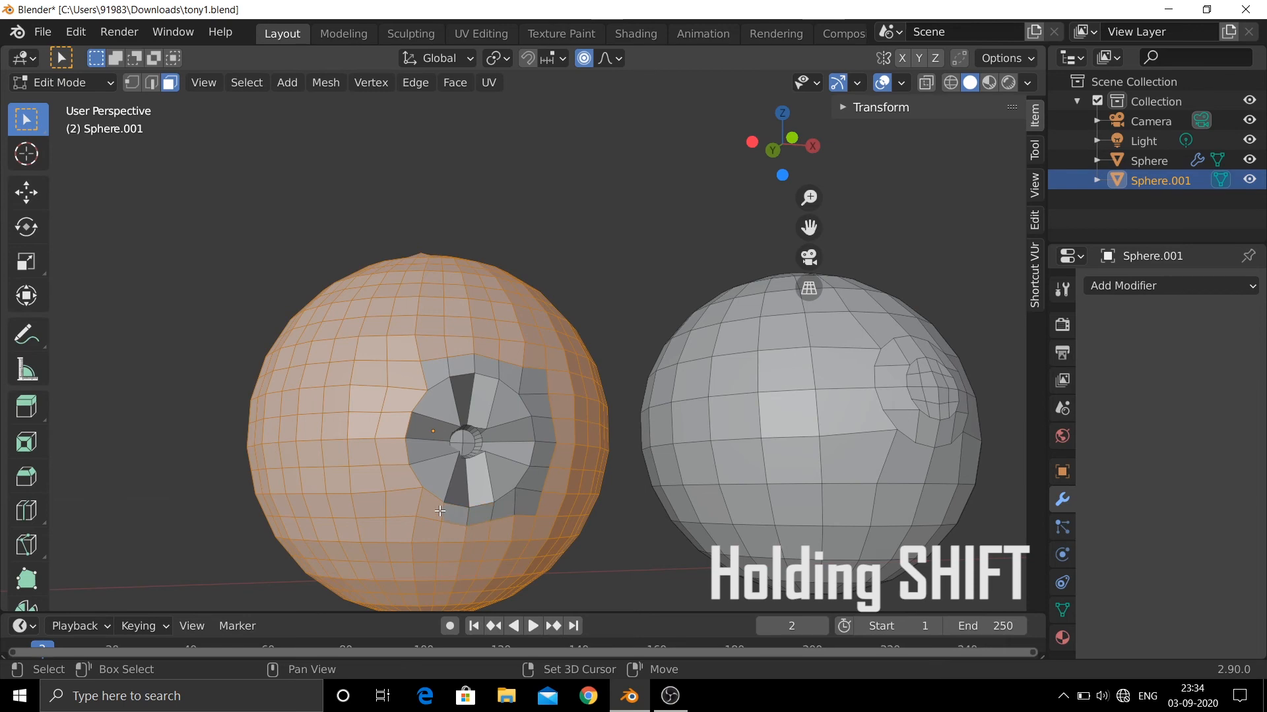
right_click(478, 319)
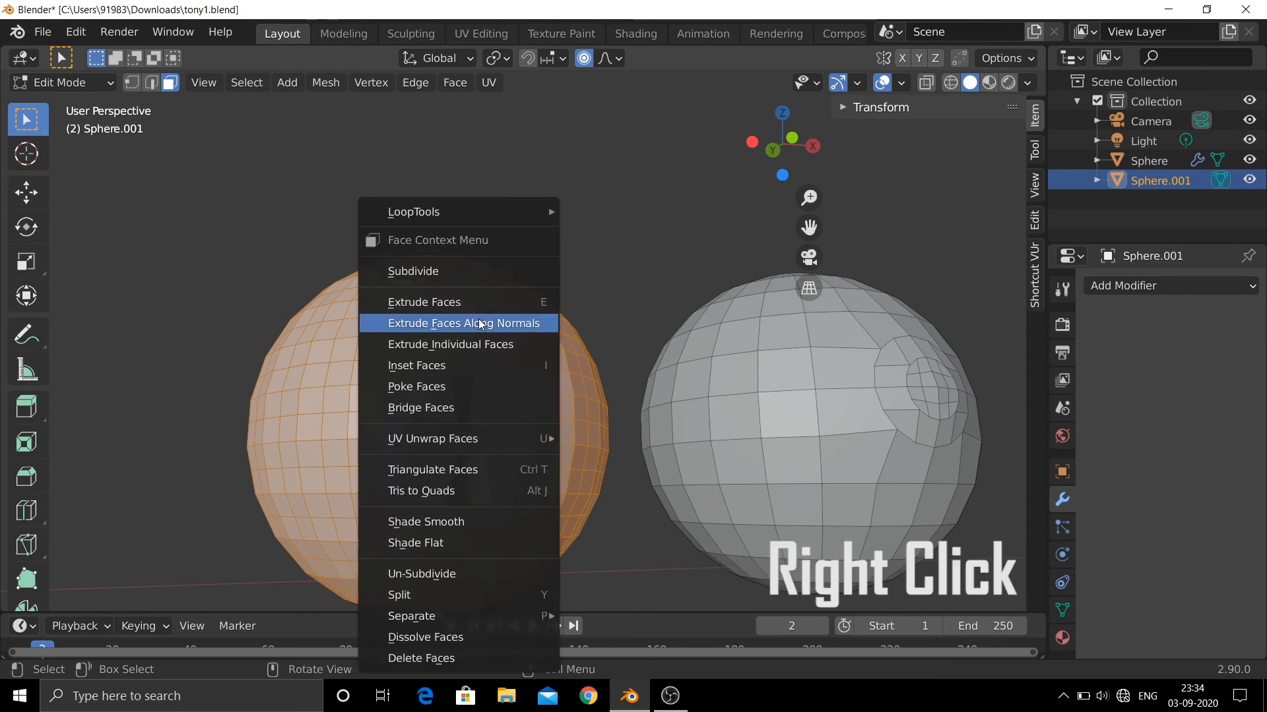
click(514, 574)
click(593, 548)
- Shade the eyeball object smooth in Object Mode, checking it in rendered shading before returning to solid
scroll(593, 547, down, 4)
middle_drag(602, 510, 566, 538)
scroll(792, 429, up, 1)
key(z)
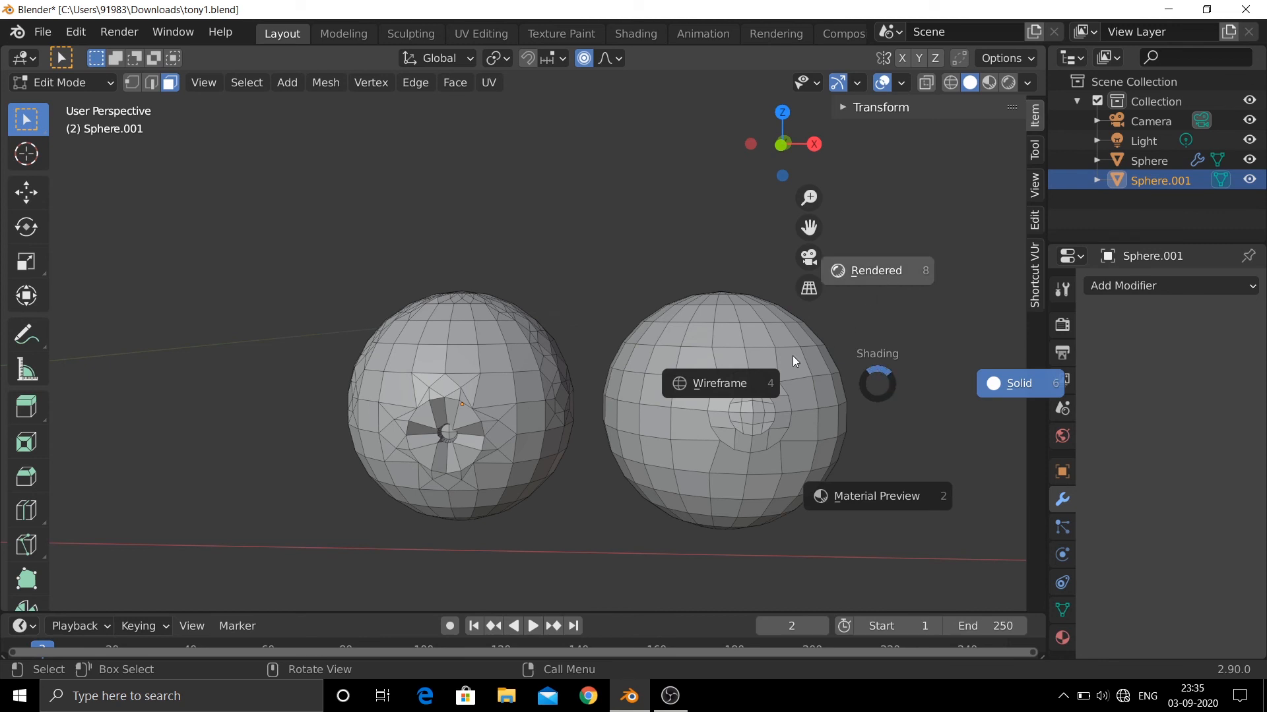
click(876, 270)
key(Tab)
right_click(491, 337)
click(492, 337)
key(z)
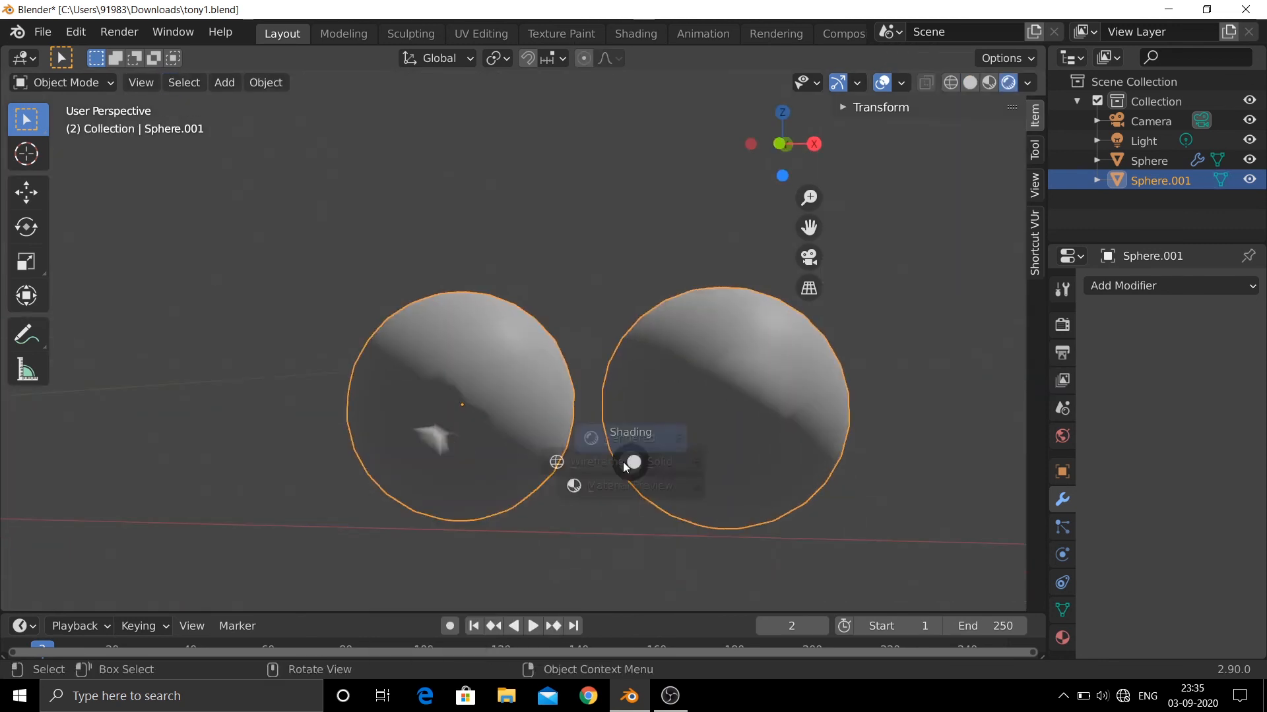
click(735, 442)
- In Edit Mode, select all iris and pupil faces of the second eyeball and push them slightly outward along Y
key(Tab)
shift+click(748, 394)
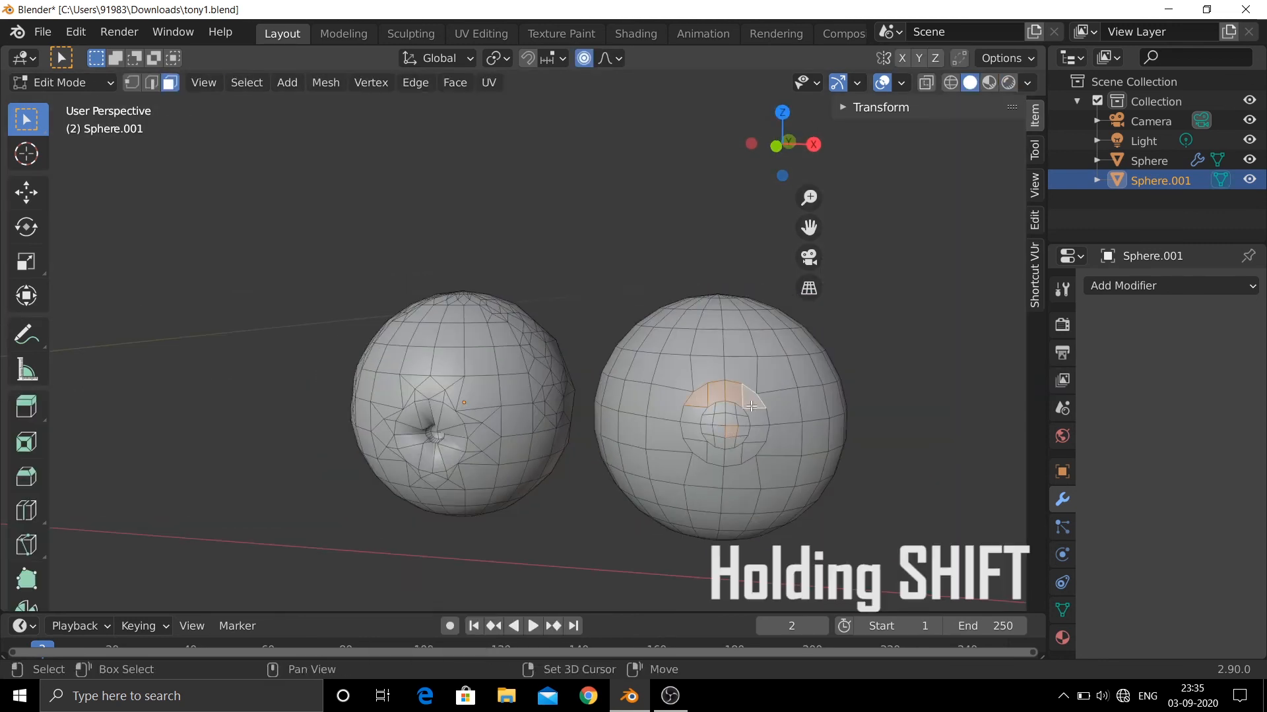
shift+click(758, 414)
shift+click(759, 439)
shift+click(745, 455)
shift+click(709, 453)
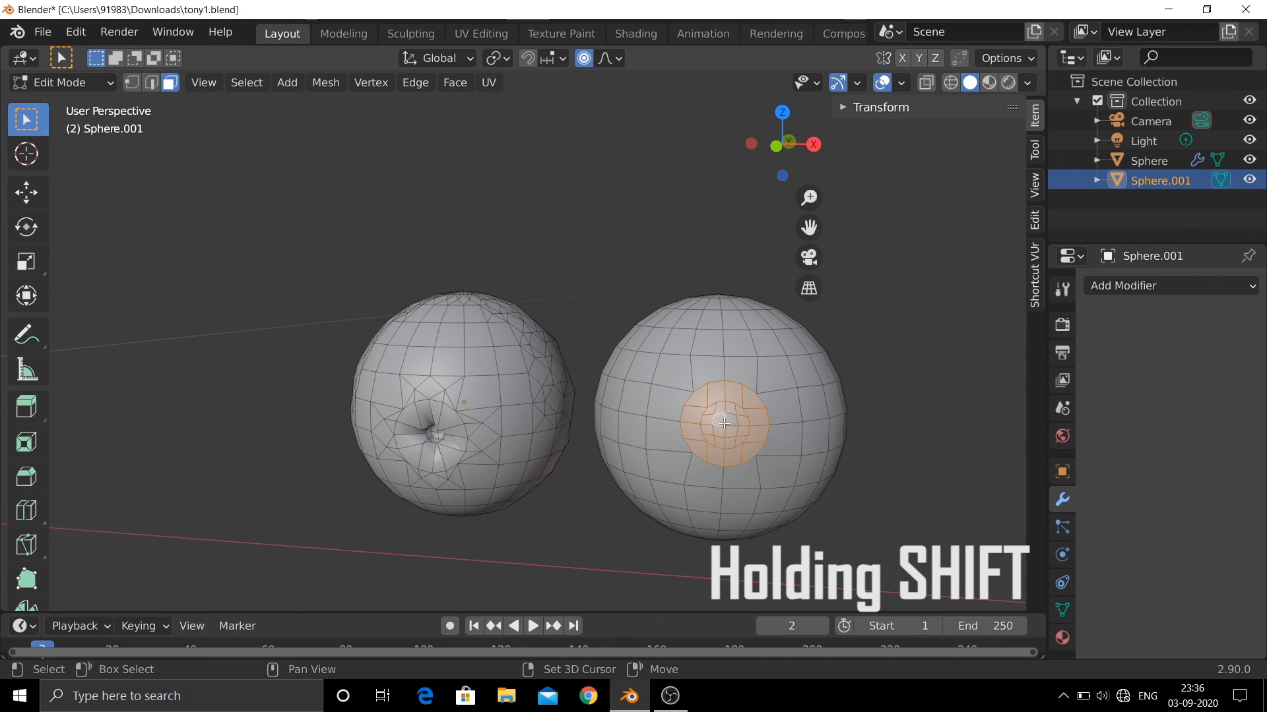
shift+click(728, 422)
middle_drag(728, 422, 548, 441)
key(KP_1)
key(KP_3)
key(g)
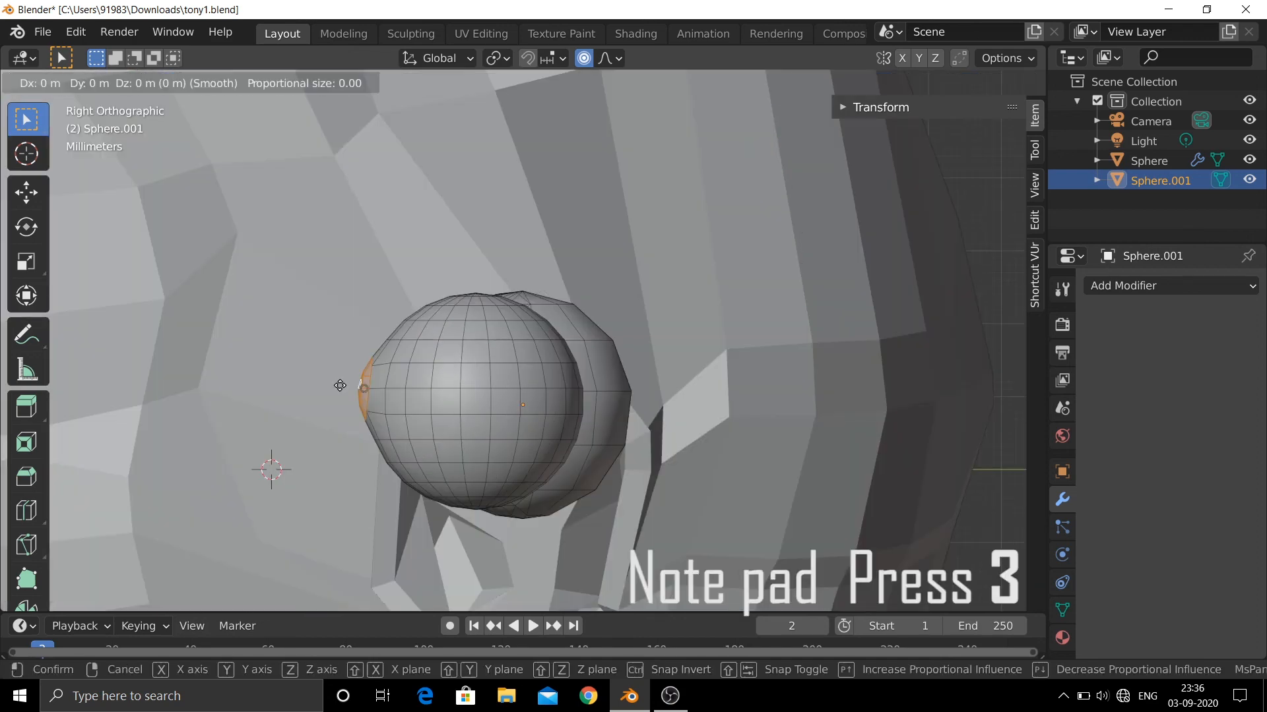
key(y)
click(335, 384)
middle_drag(693, 438, 713, 465)
click(882, 432)
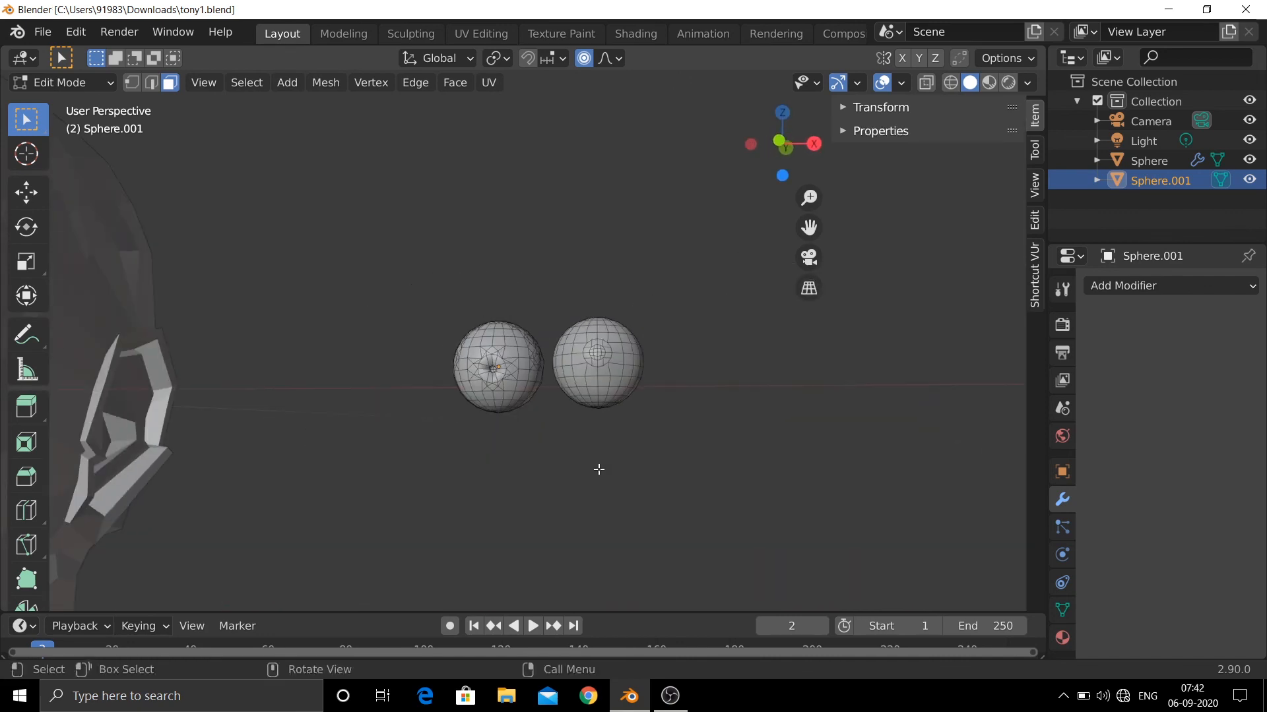
- Return to Object Mode, select the head mesh and frame it in the view
scroll(320, 305, down, 5)
key(Tab)
click(319, 306)
scroll(488, 382, down, 2)
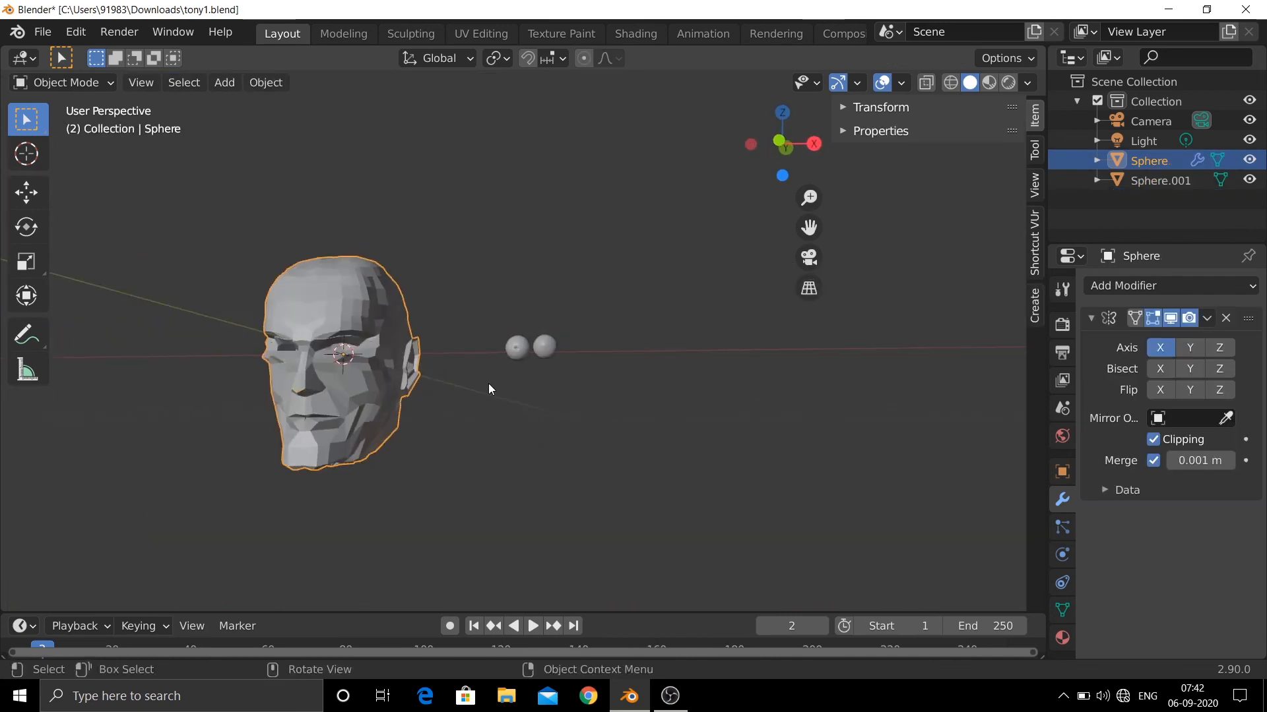
key(KP_Decimal)
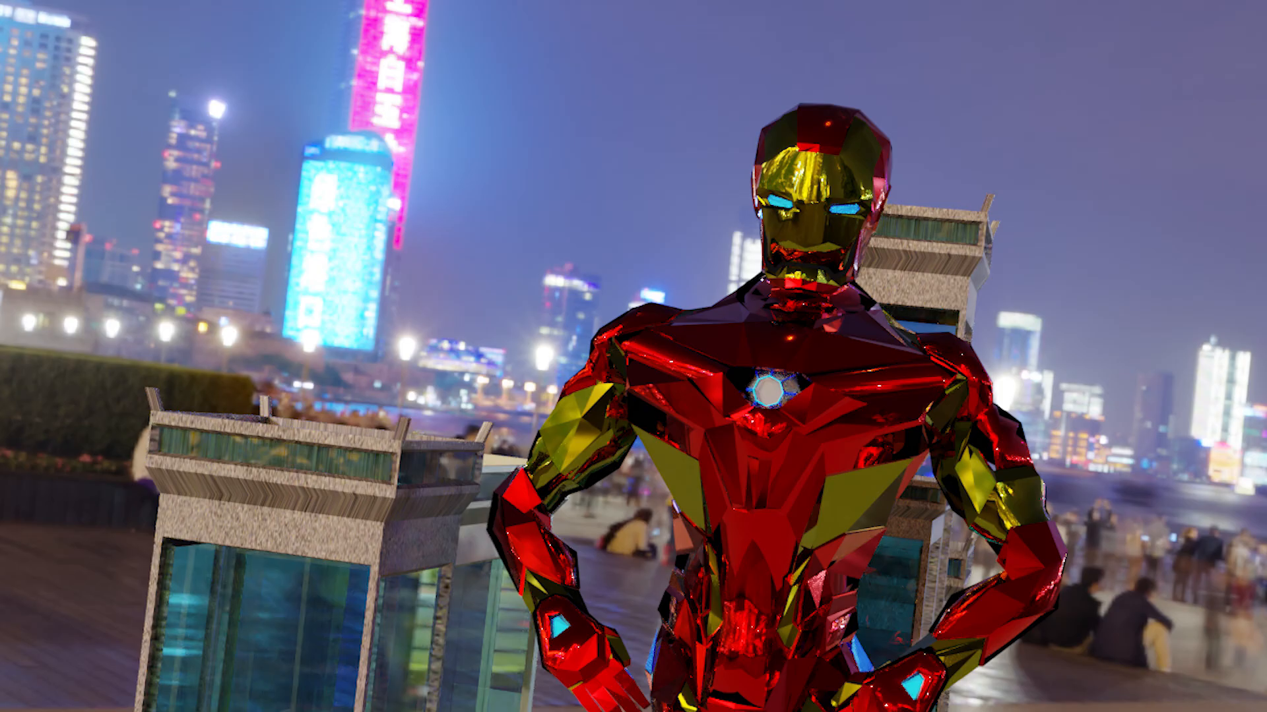